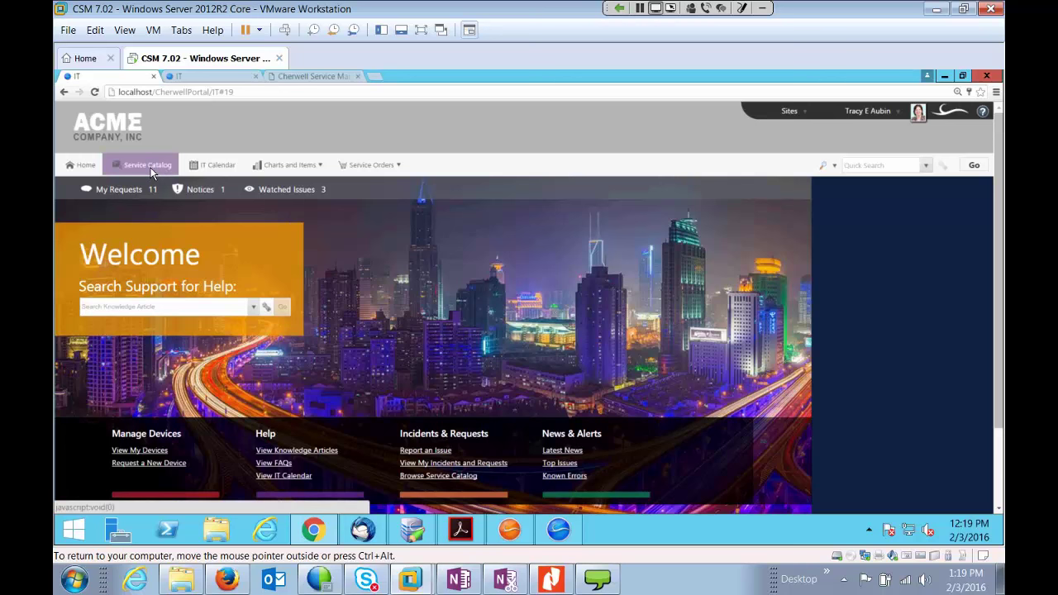
Open the portal's Service Catalog, look through its service categories, and show the virtual machine in full screen
click(149, 168)
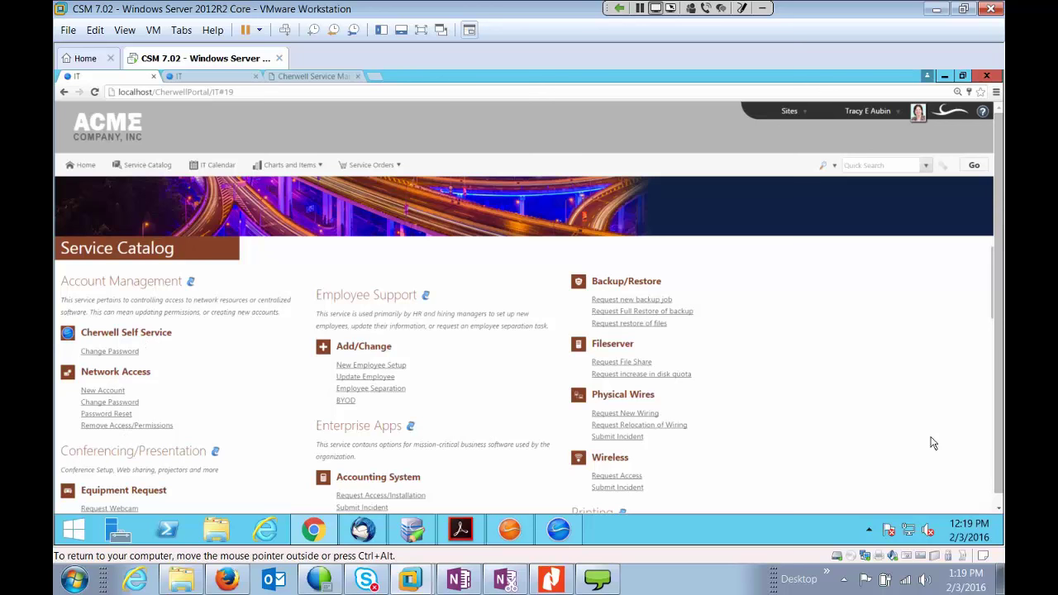
scroll(933, 444, down, 1)
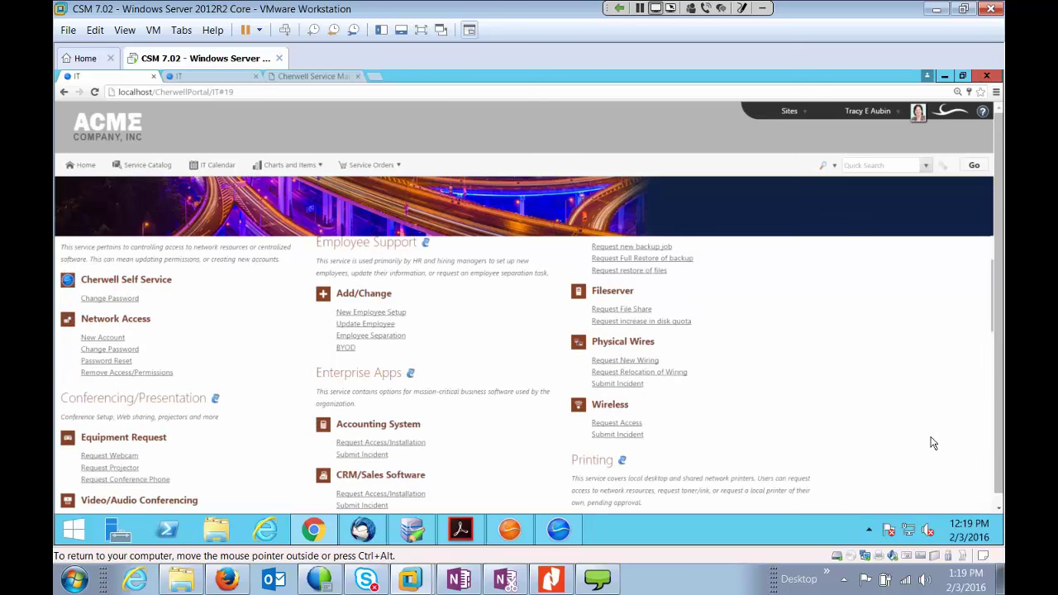
scroll(933, 444, down, 4)
scroll(932, 443, down, 1)
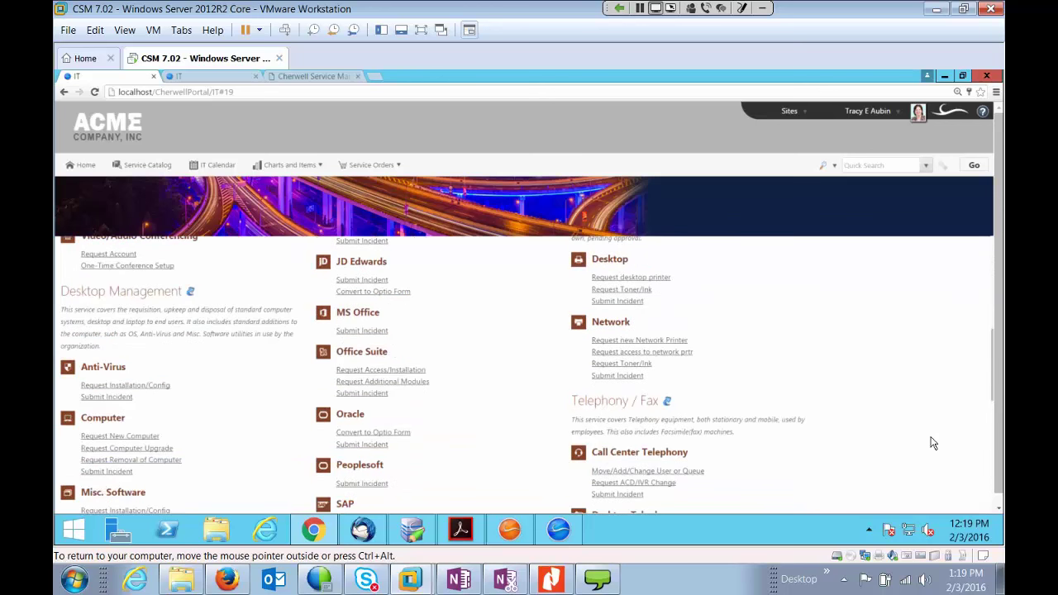
scroll(932, 444, down, 1)
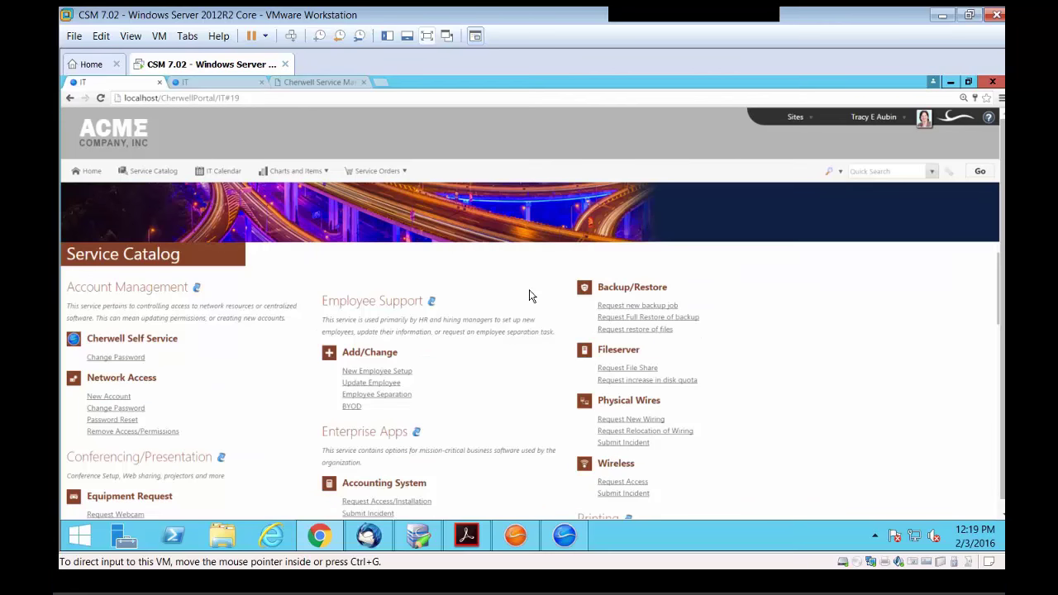
click(426, 36)
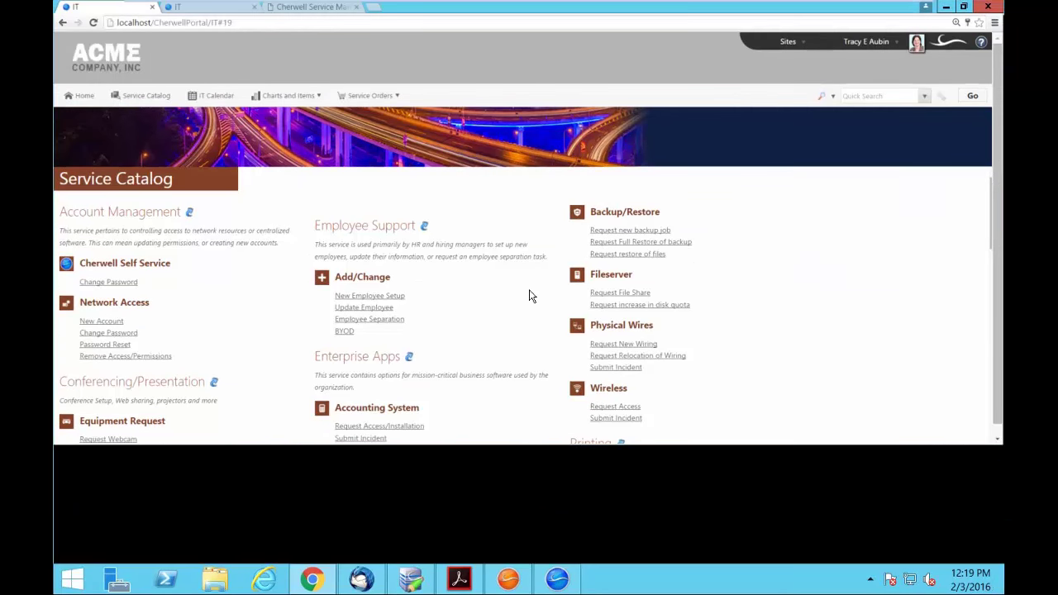
View the AMP portal's home page and Human Resources page in the other browser tab, and return to the ACME Service Catalog
click(183, 9)
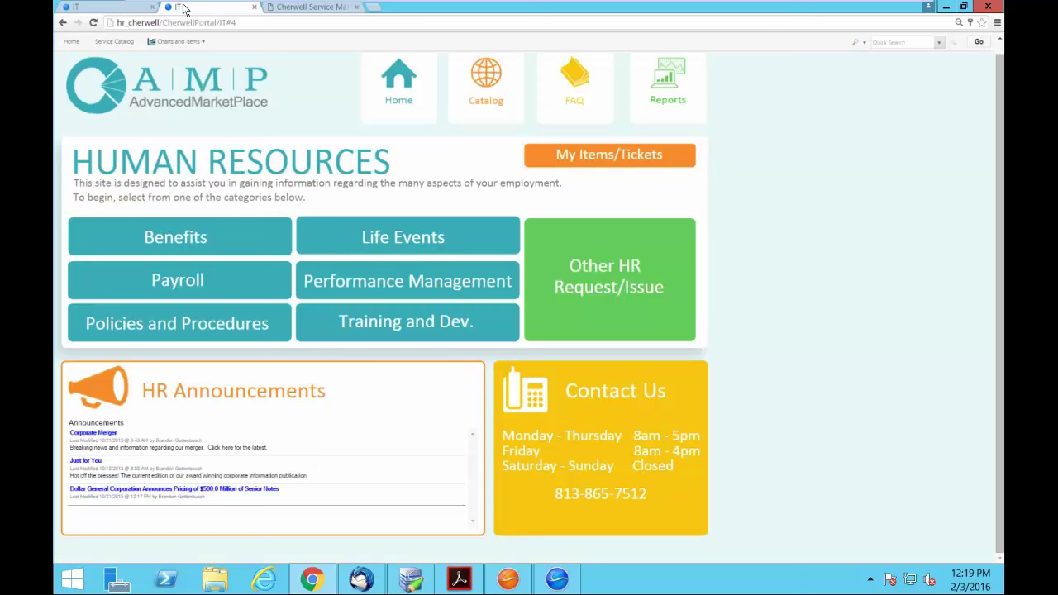
click(385, 100)
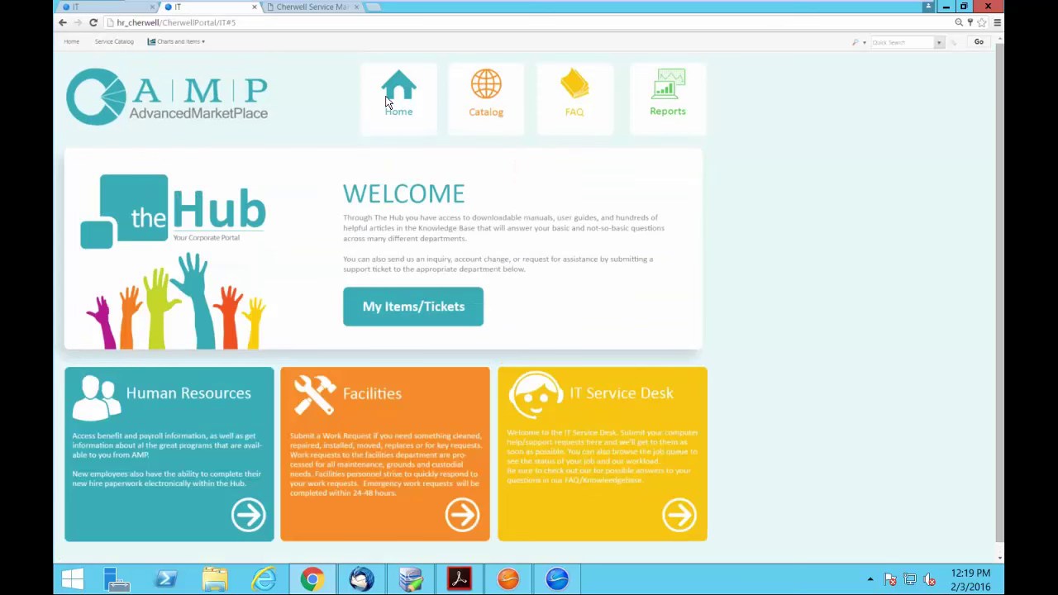
click(167, 400)
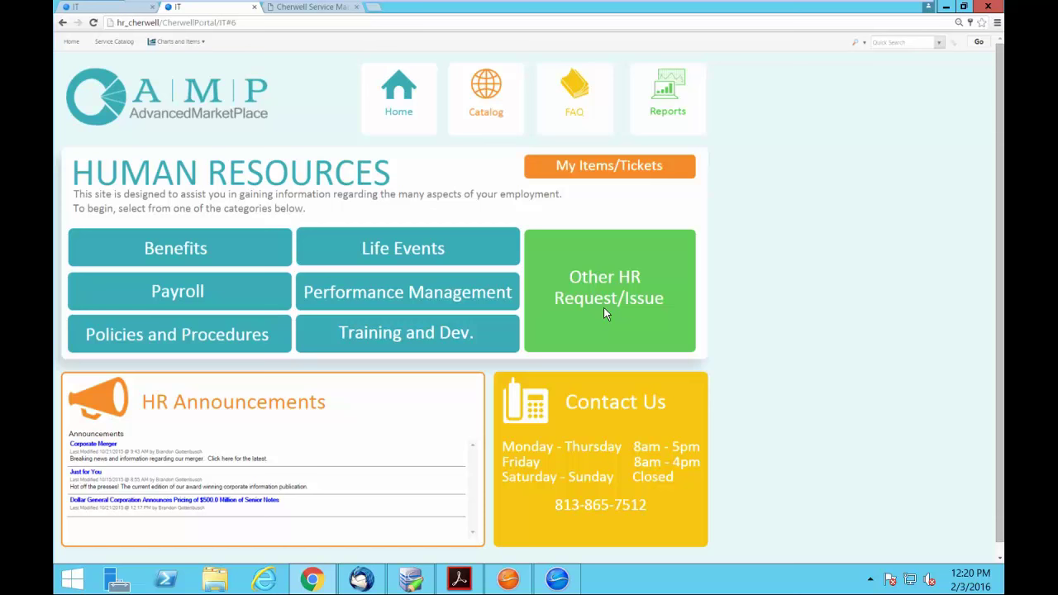
click(111, 12)
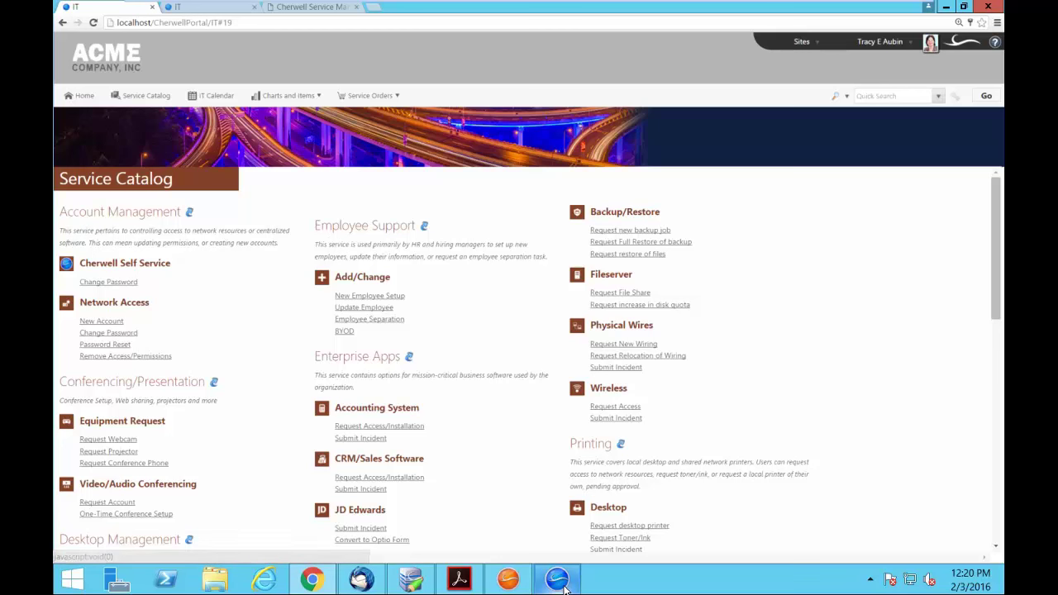
Switch to Cherwell Service Management, widen the Service column, and open the Cherwell Self Service Change Password subcategory record
mouse_move(565, 587)
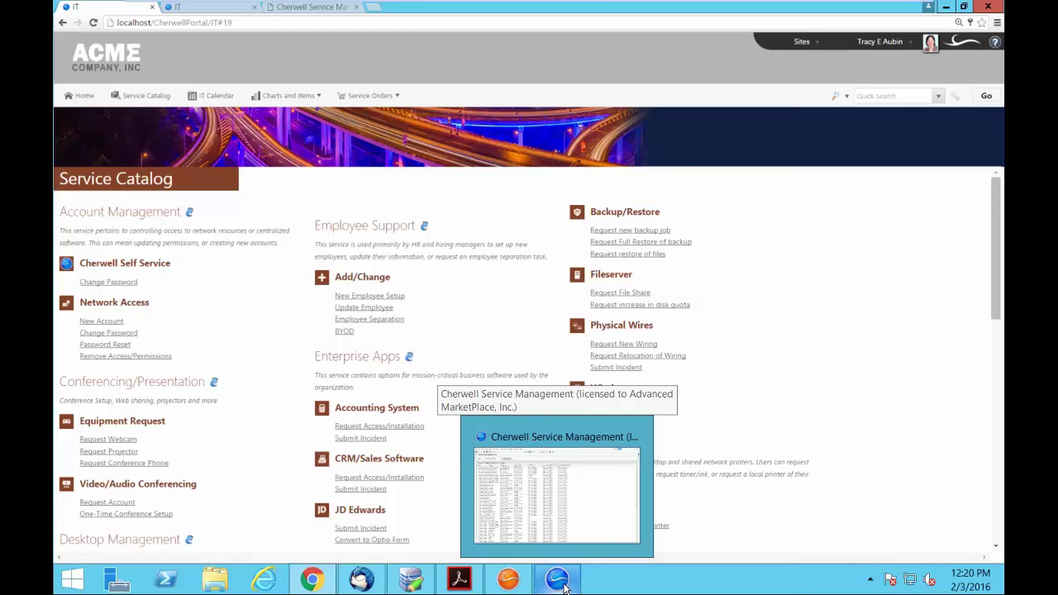
click(640, 485)
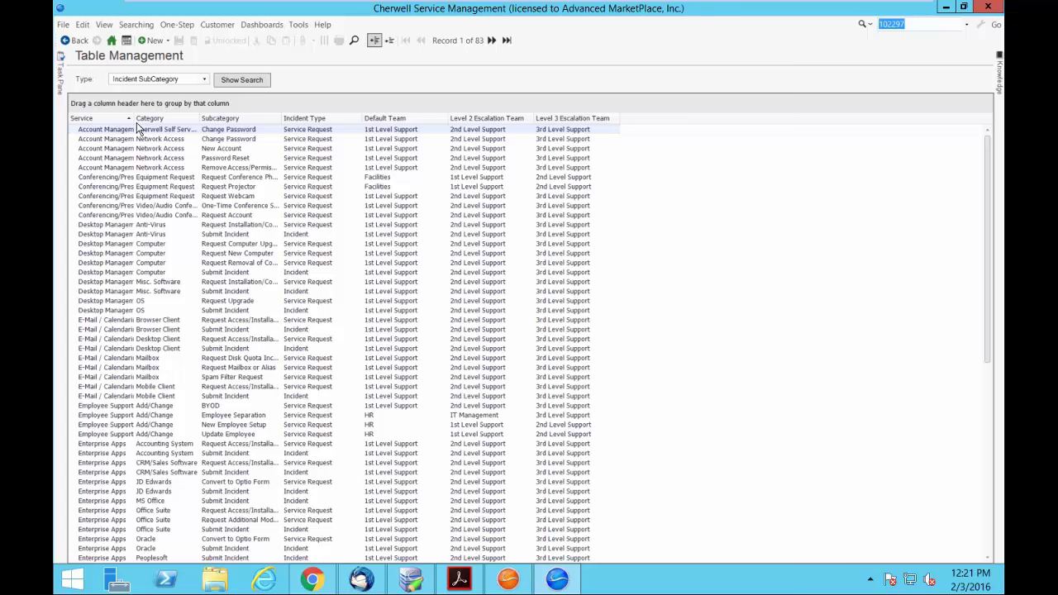
drag(137, 117, 187, 124)
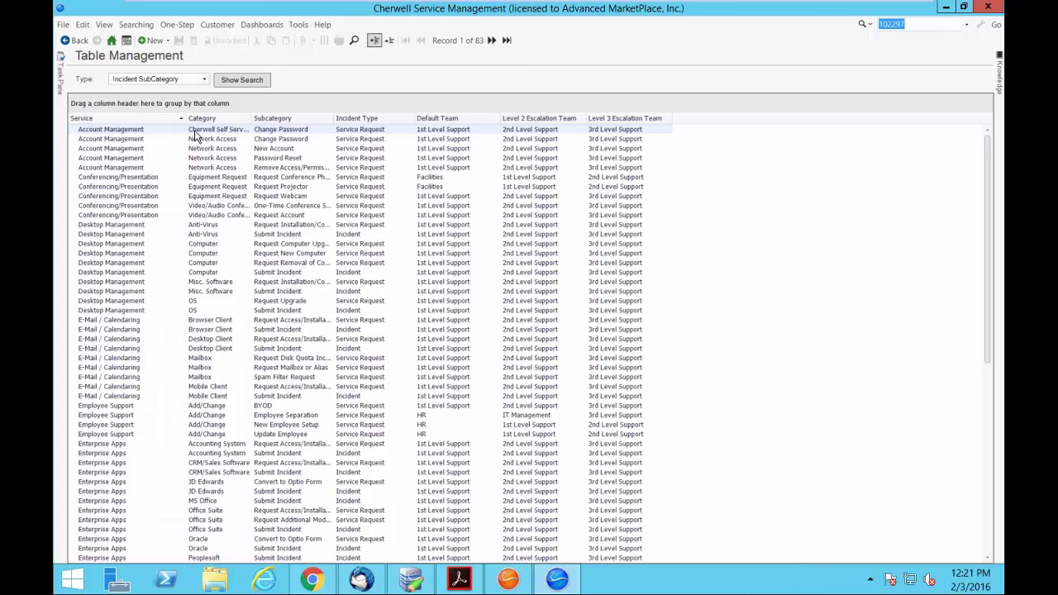
double_click(196, 131)
click(173, 118)
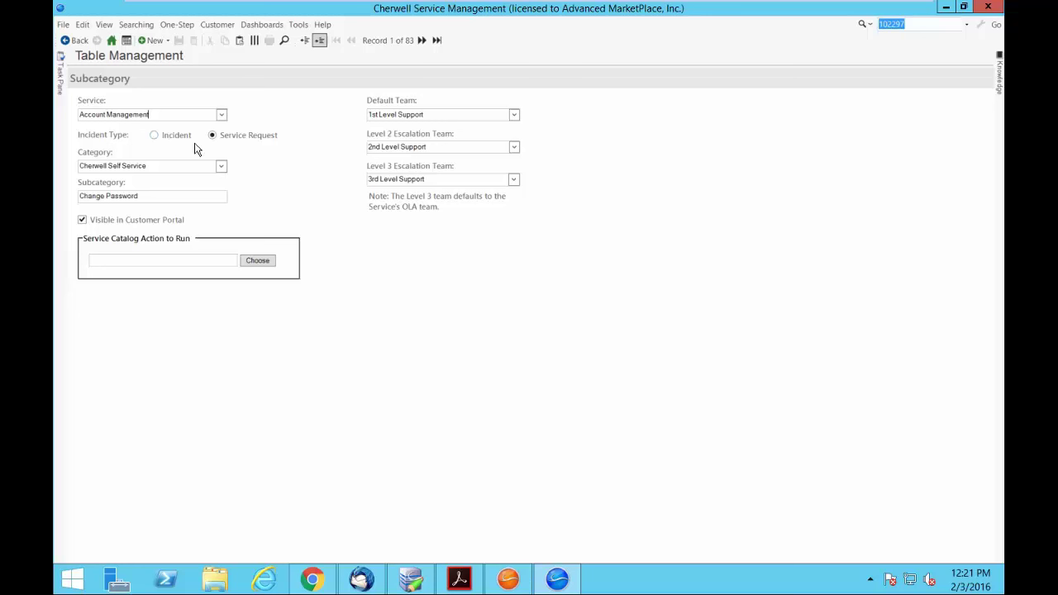
Try toggling the record's Visible in Customer Portal option, and leave the record without saving changes
click(84, 222)
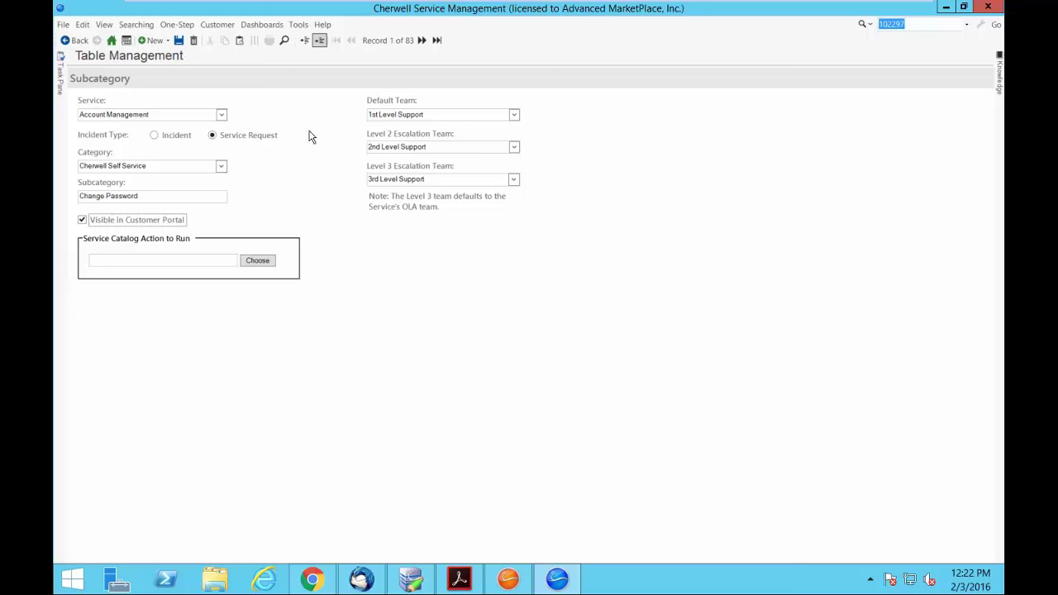
click(74, 43)
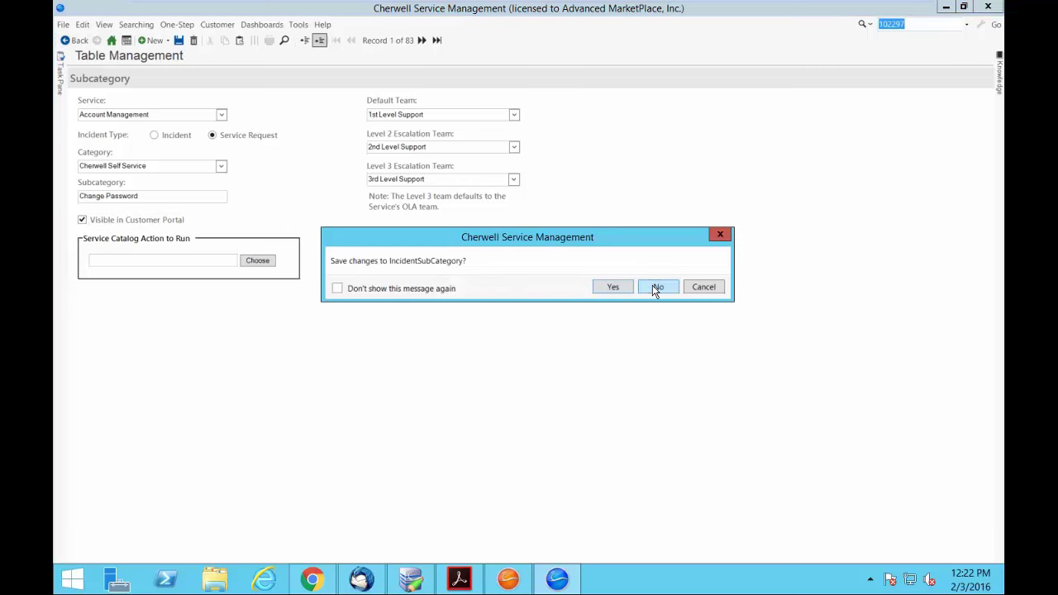
click(654, 288)
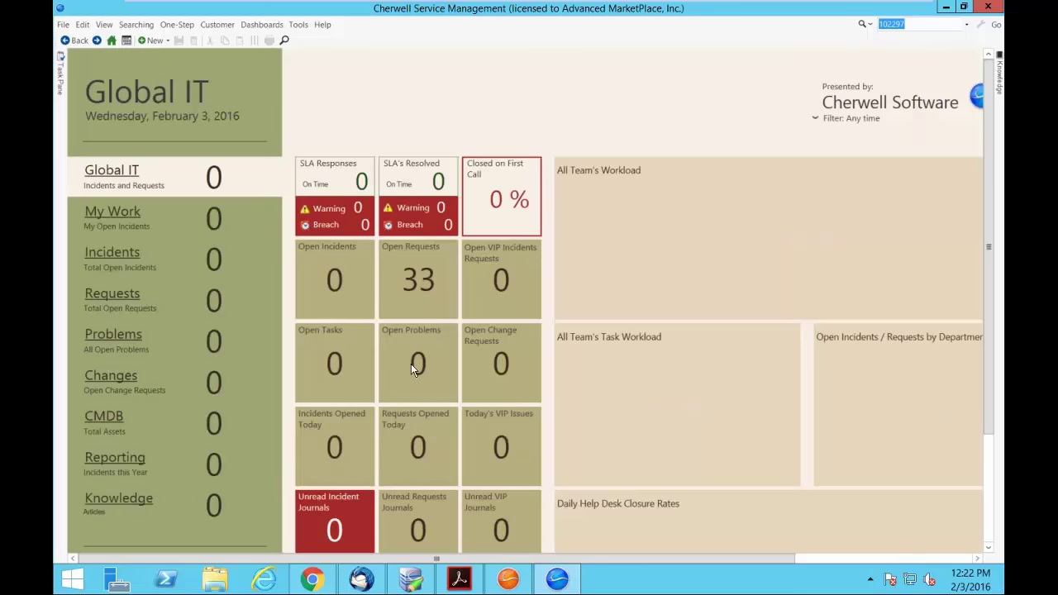
Switch to the portal in the browser and enter the new employee's name in the New Employee Setup form
click(311, 581)
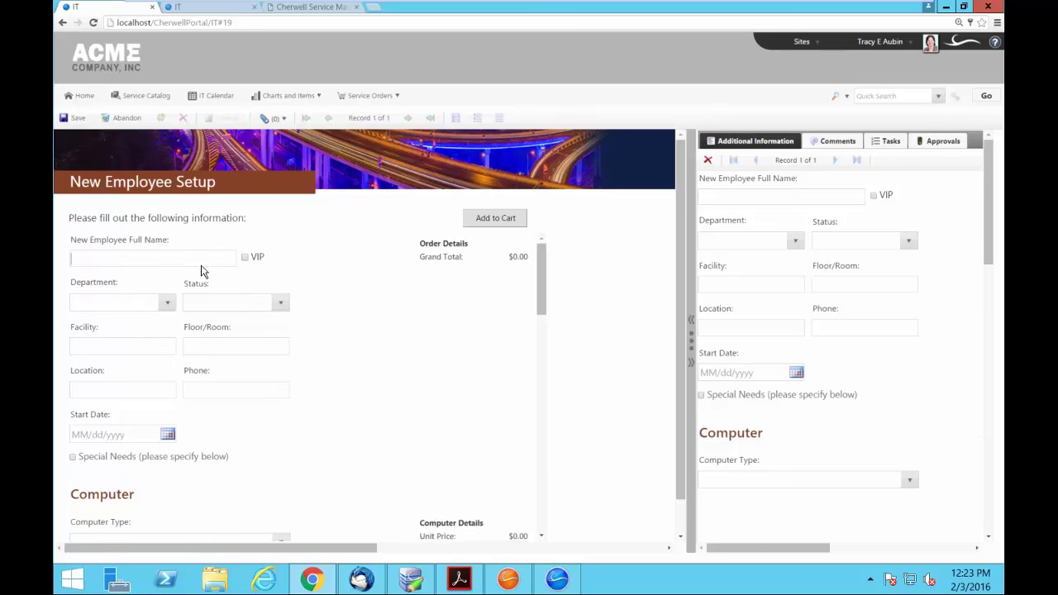
click(245, 258)
text(Aaron)
Set the new employee's department to Operations, status to Part Time, and start date to 02/15/2016
click(167, 303)
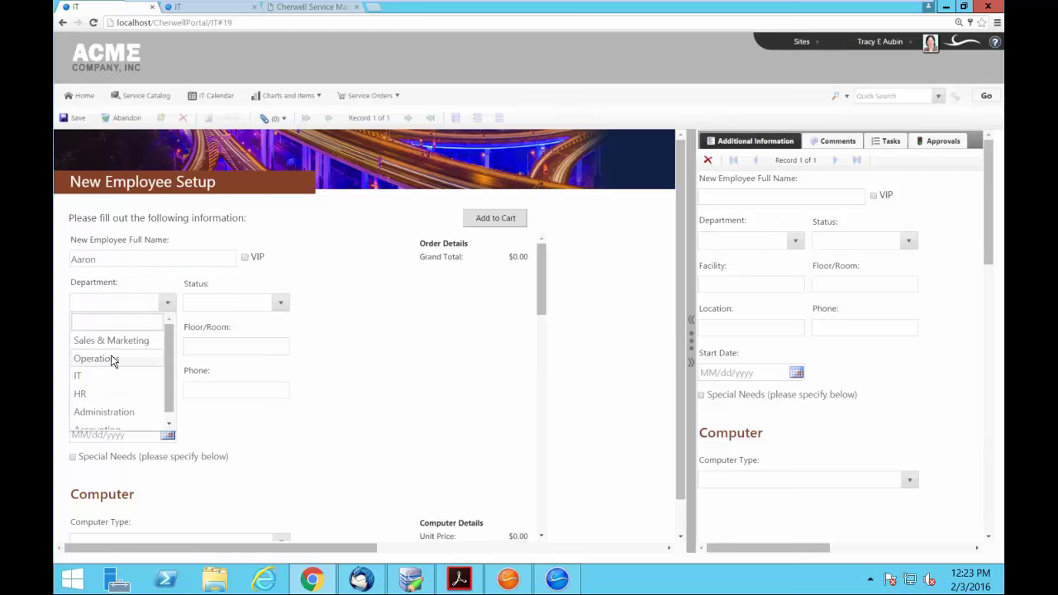
click(114, 358)
click(285, 303)
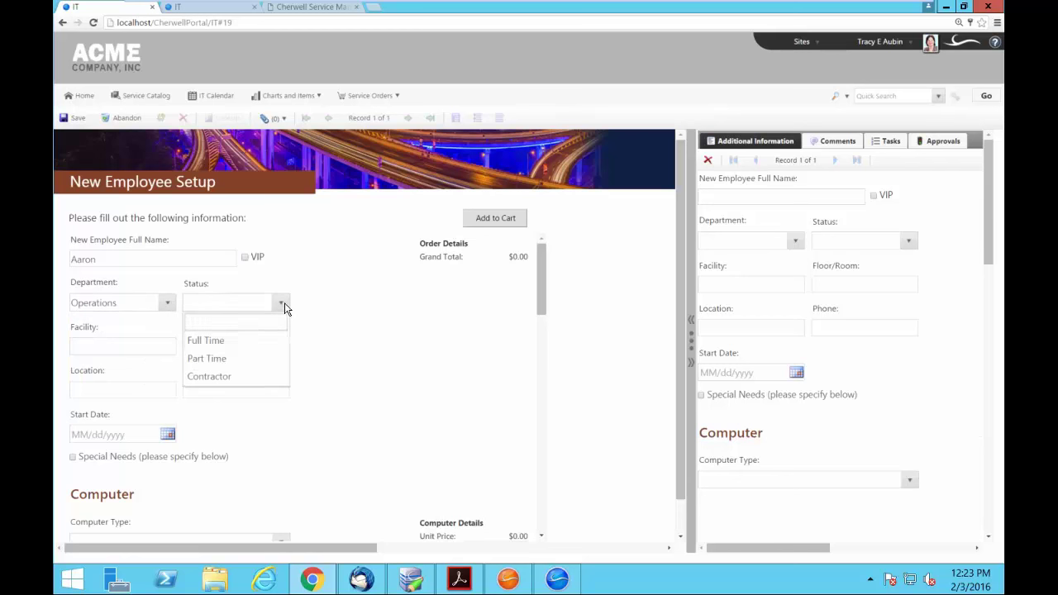
click(209, 358)
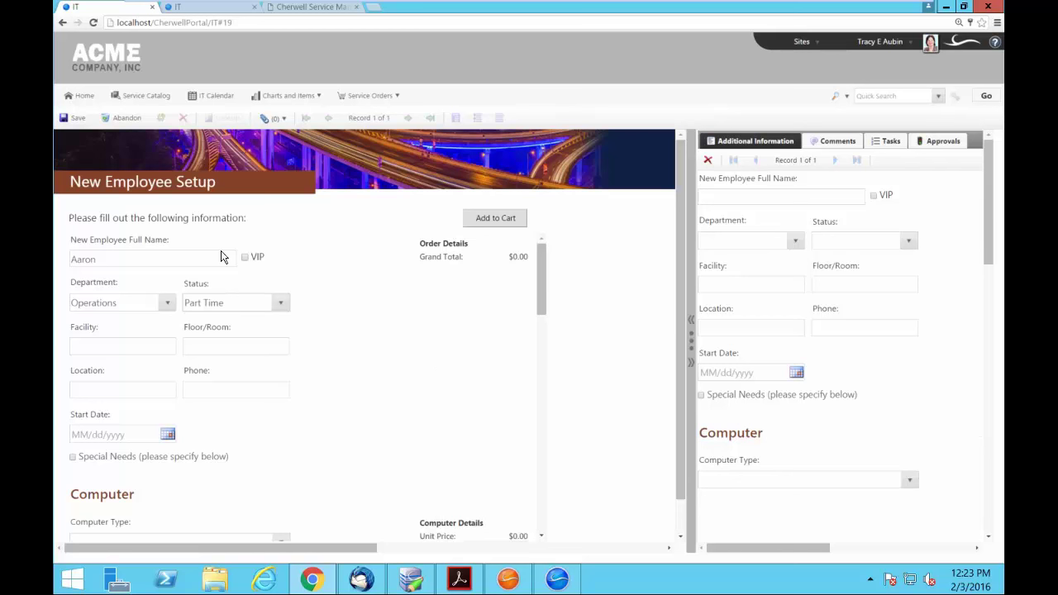
click(167, 434)
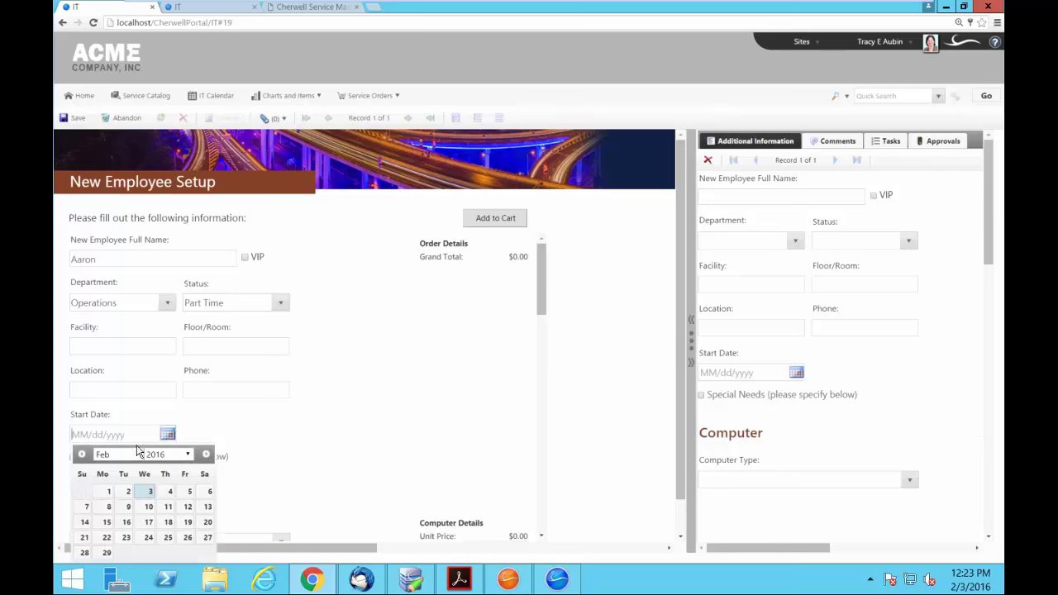
click(108, 522)
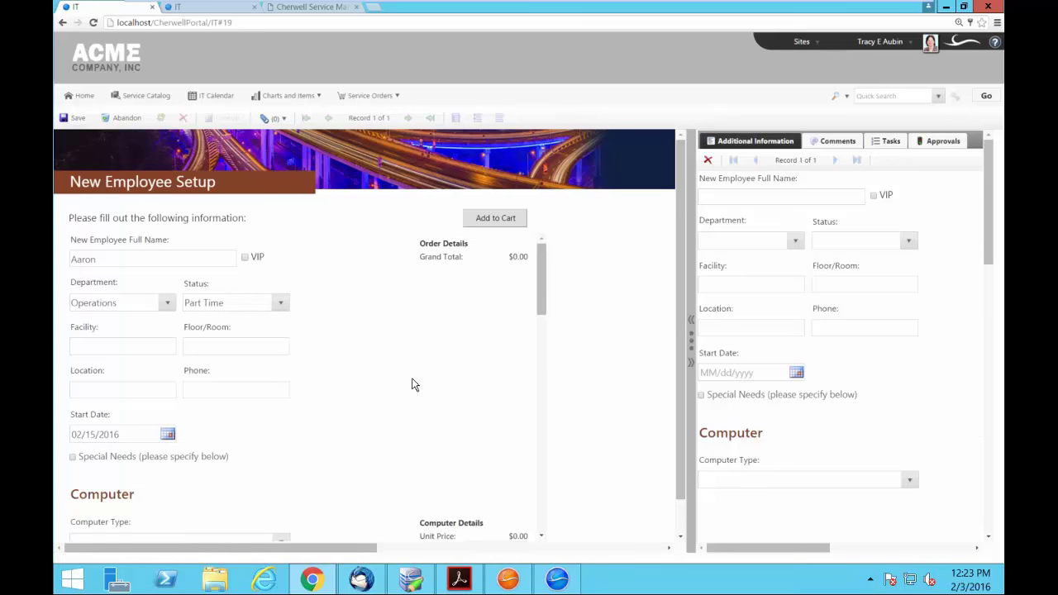
Choose the iMac MB418LL/A 24-Inch Desktop as the computer type and add the Screen Cover and Kickstand accessories
scroll(349, 400, down, 3)
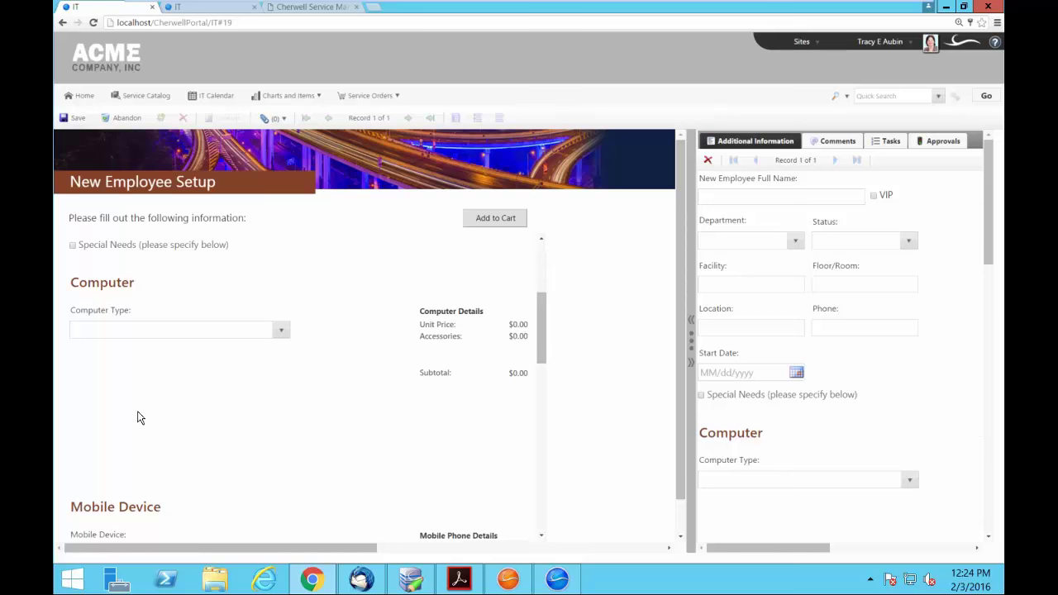
click(280, 332)
click(204, 367)
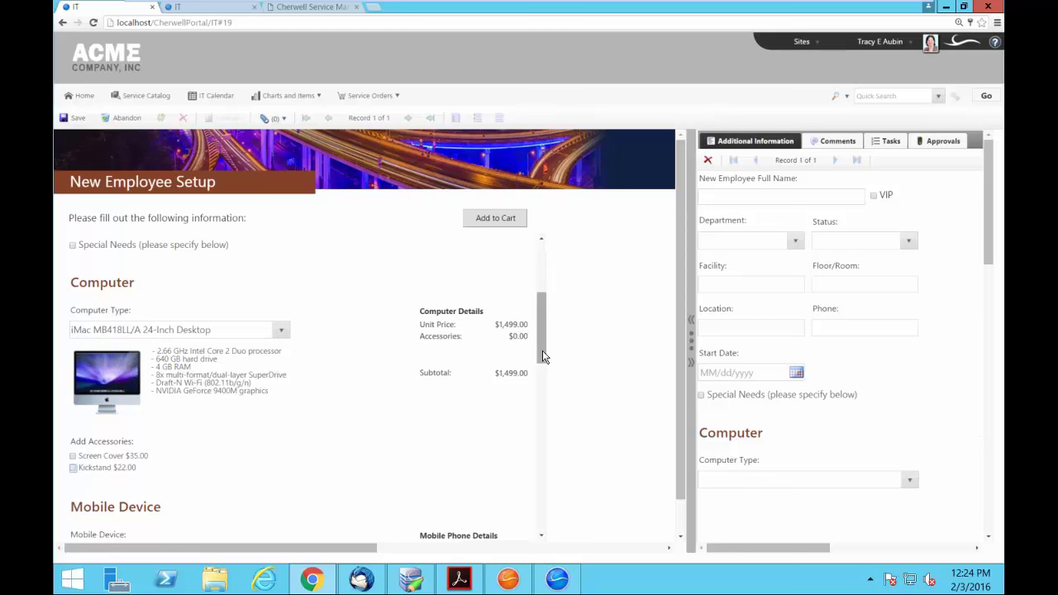
click(73, 455)
click(72, 467)
Switch to Cherwell Service Management and display the Product Catalog table in Table Management
click(558, 585)
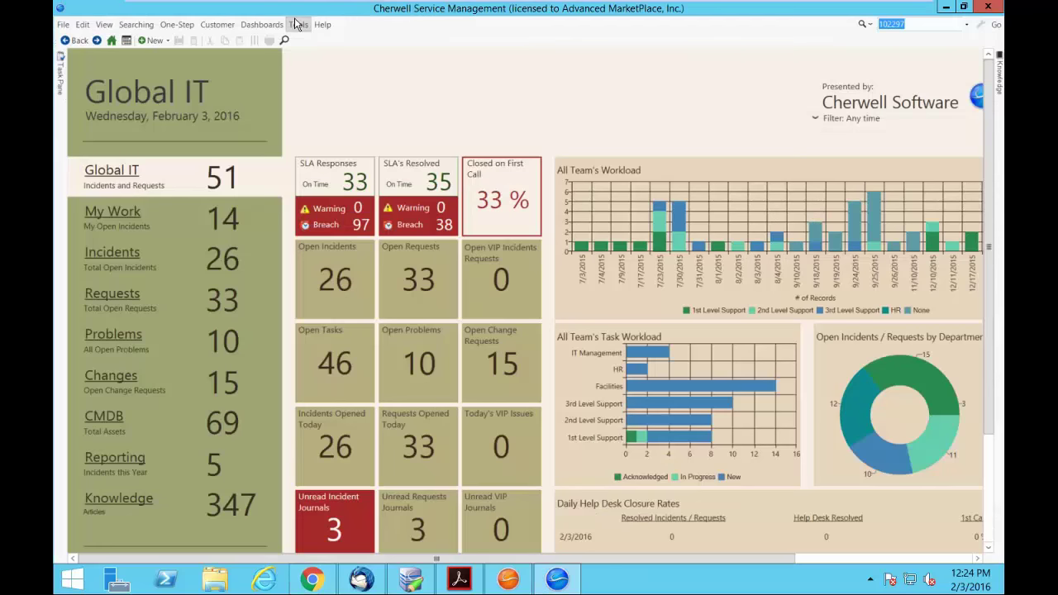
click(298, 24)
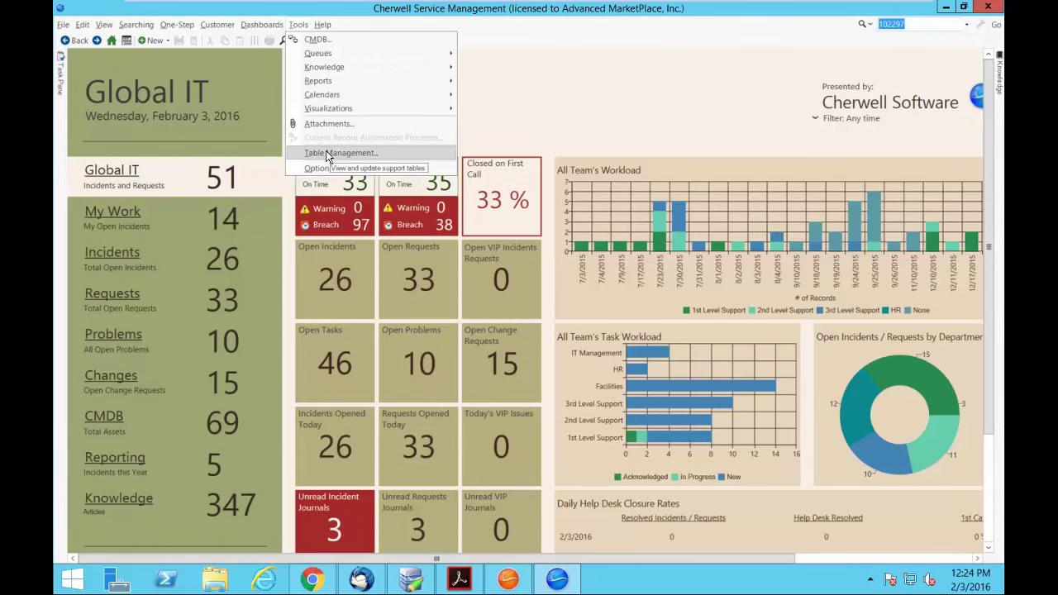
click(327, 154)
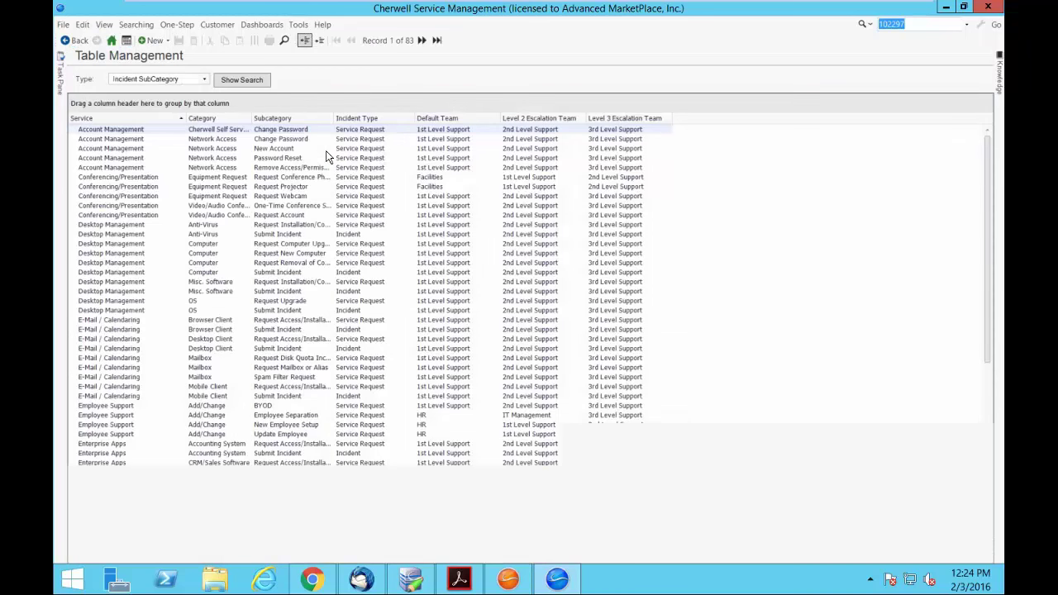
click(203, 78)
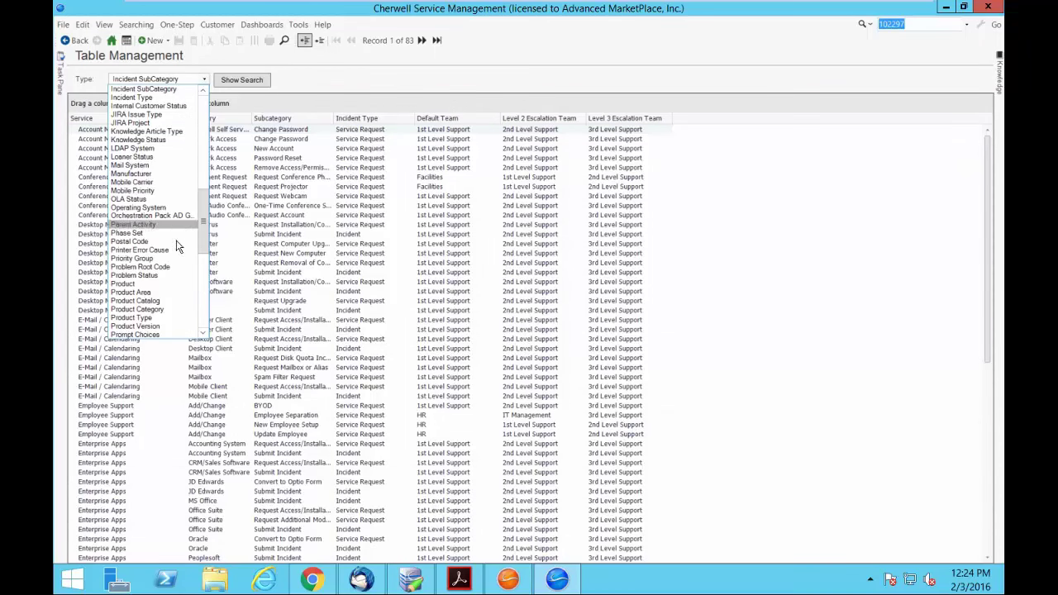
click(162, 301)
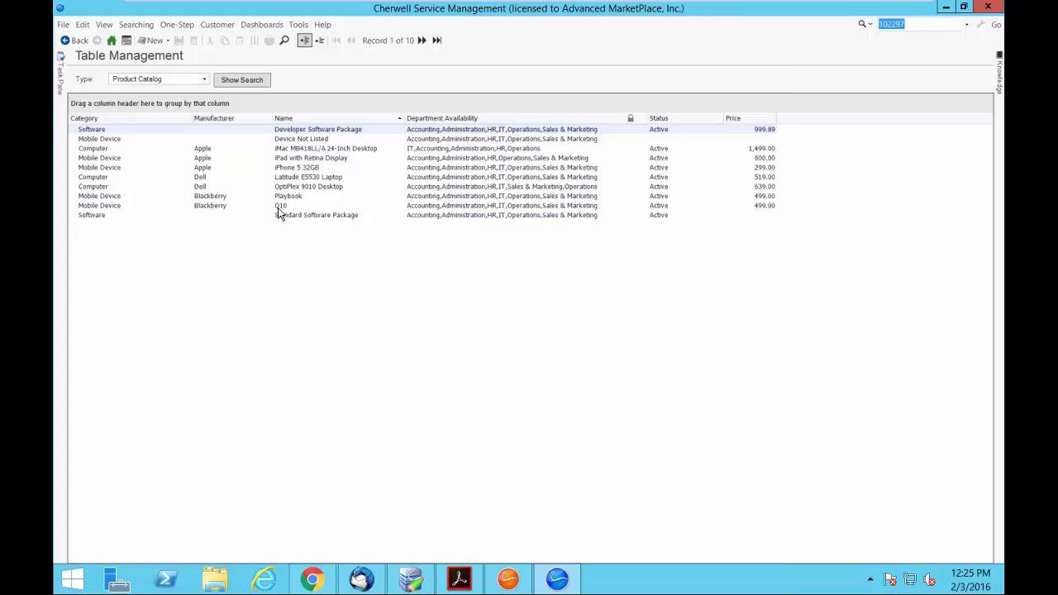
Add "Other cool thing" at a cost of 12.00 as Accessory 3 of the iMac MB418LL/A 24-Inch Desktop product and save it
click(290, 149)
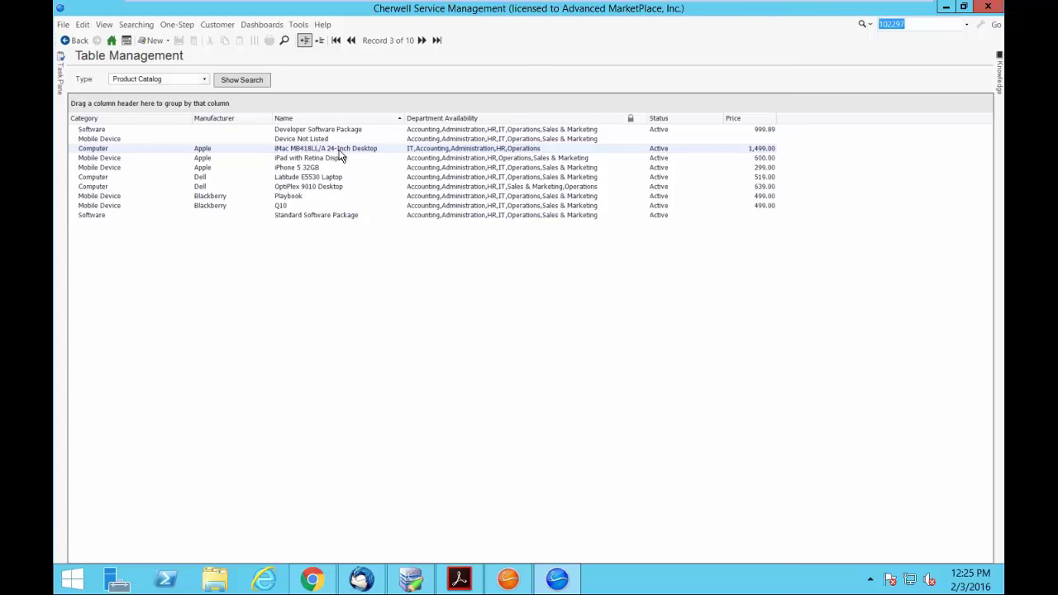
double_click(338, 150)
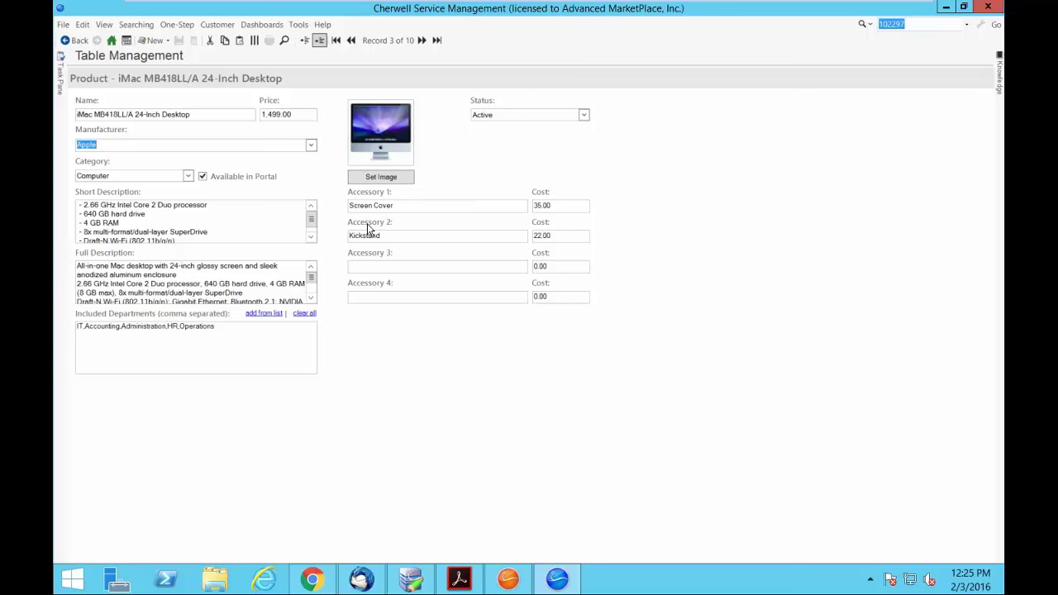
click(362, 268)
text(Of)
text(c)
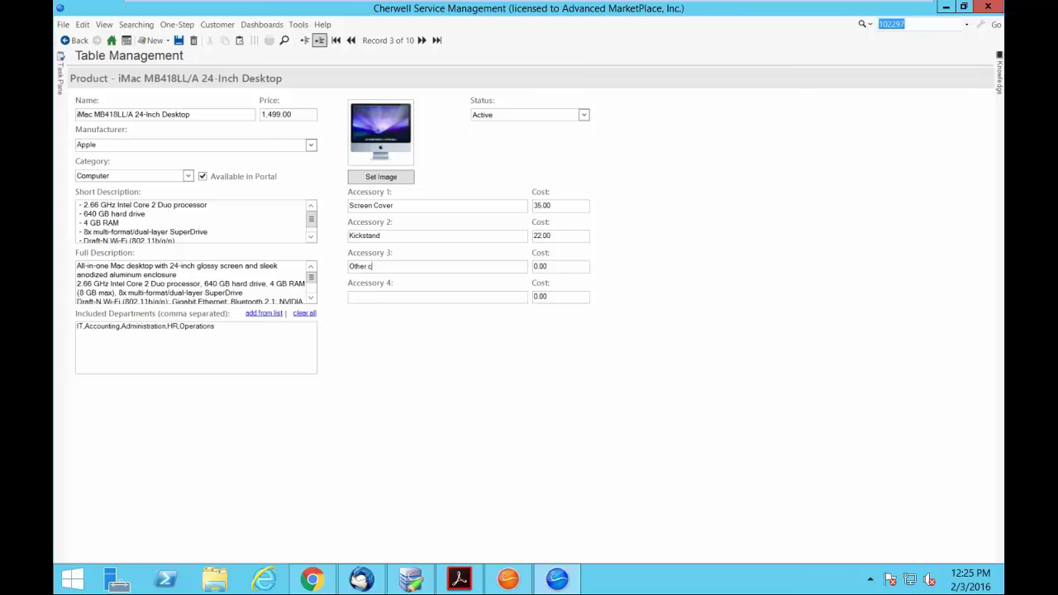
text(ool thinbg)
key(BackSpace)
key(BackSpace)
text(g)
key(Tab)
text(12.00)
click(180, 40)
Return to the New Employee Setup form in the browser and choose iPhone 5 32GB as the mobile device
click(311, 578)
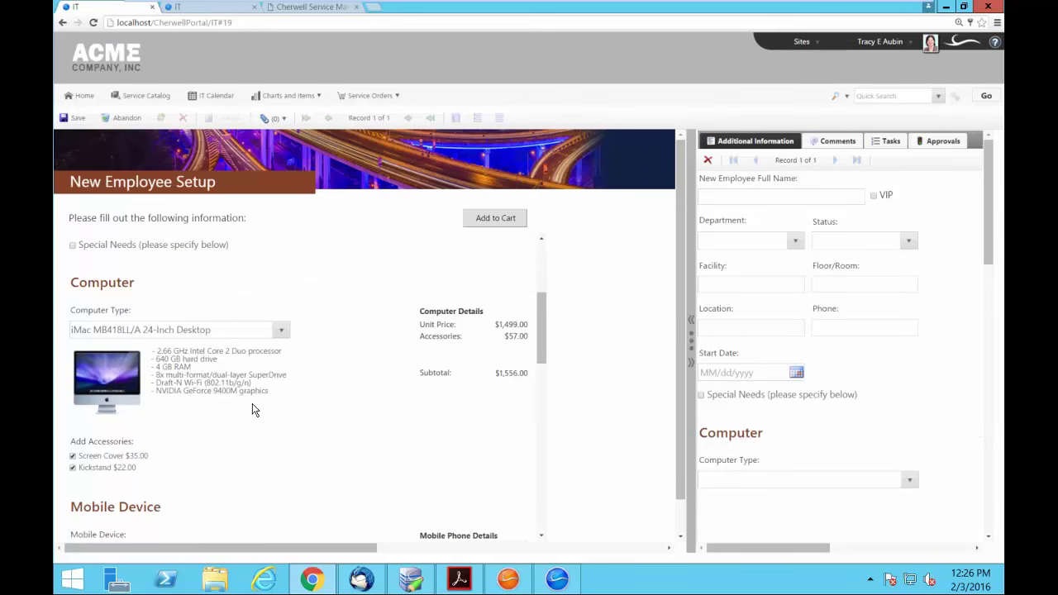
scroll(253, 409, down, 3)
click(281, 395)
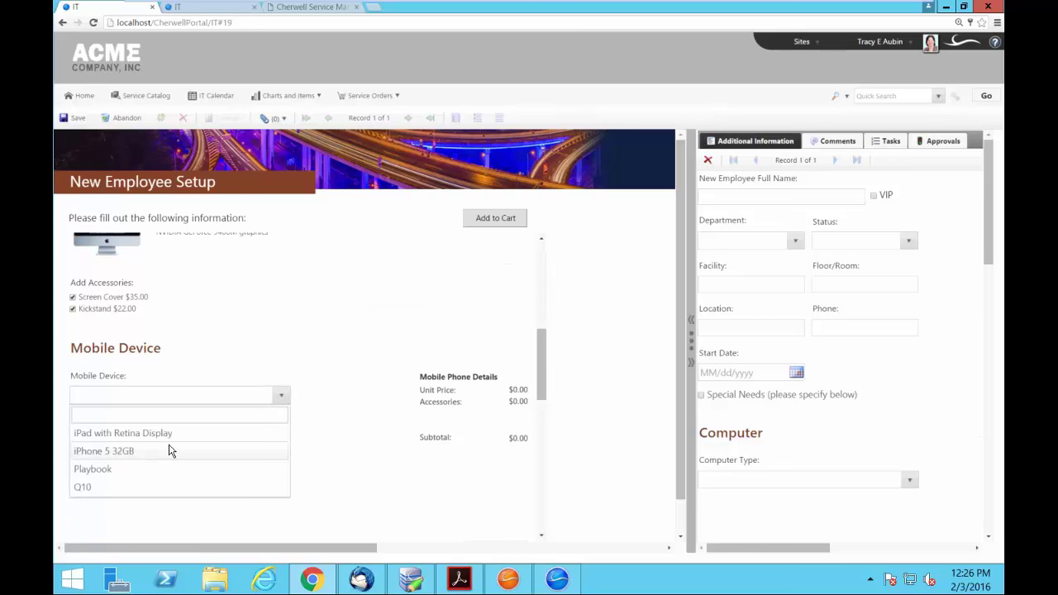
click(169, 450)
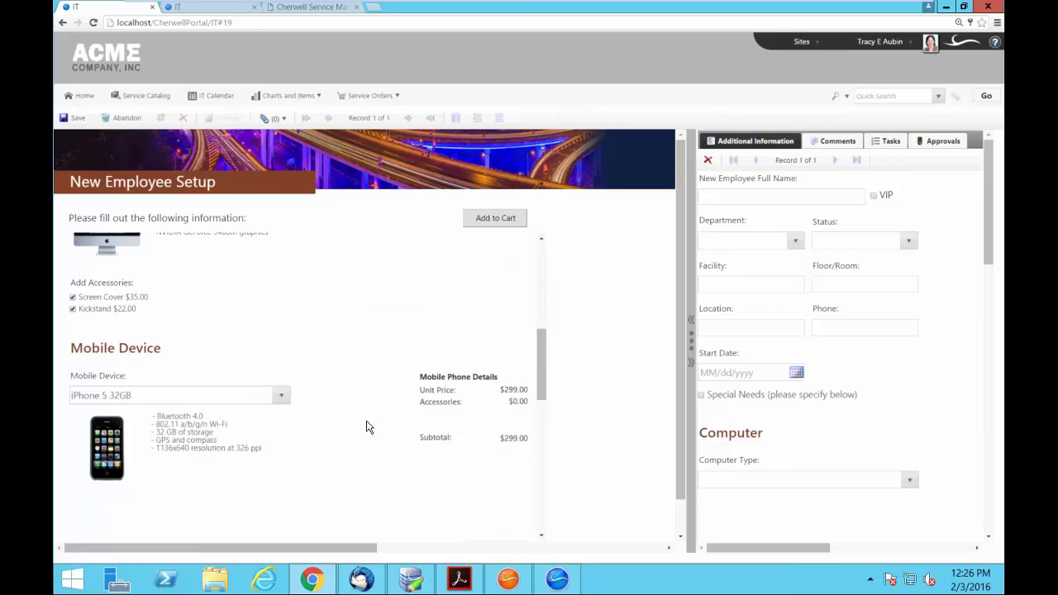
Review the New Employee Setup form, from employee details and computer choice to the software package options and additional details
scroll(366, 427, up, 3)
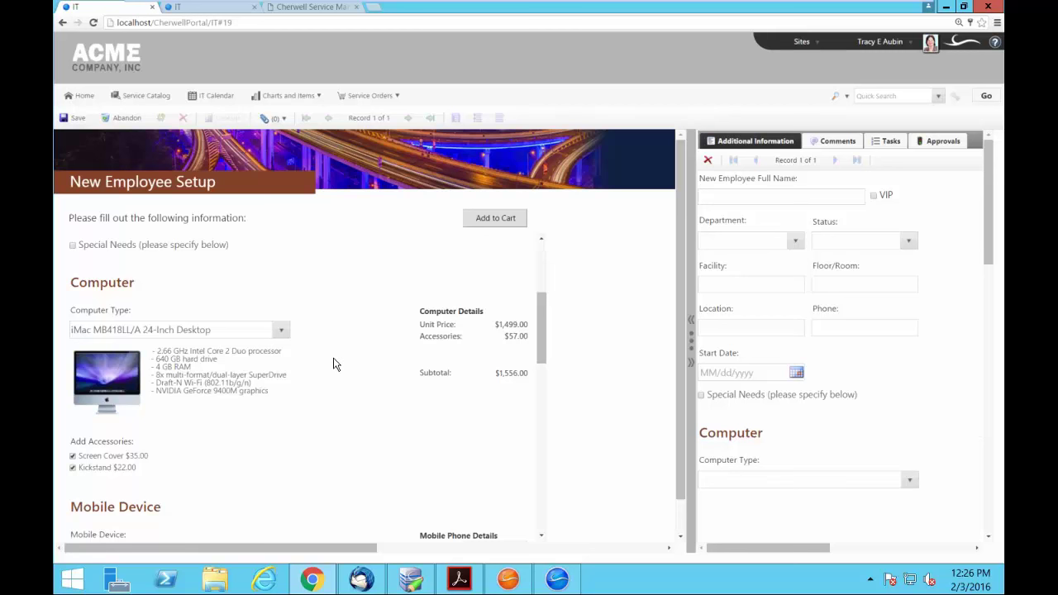
scroll(334, 365, down, 6)
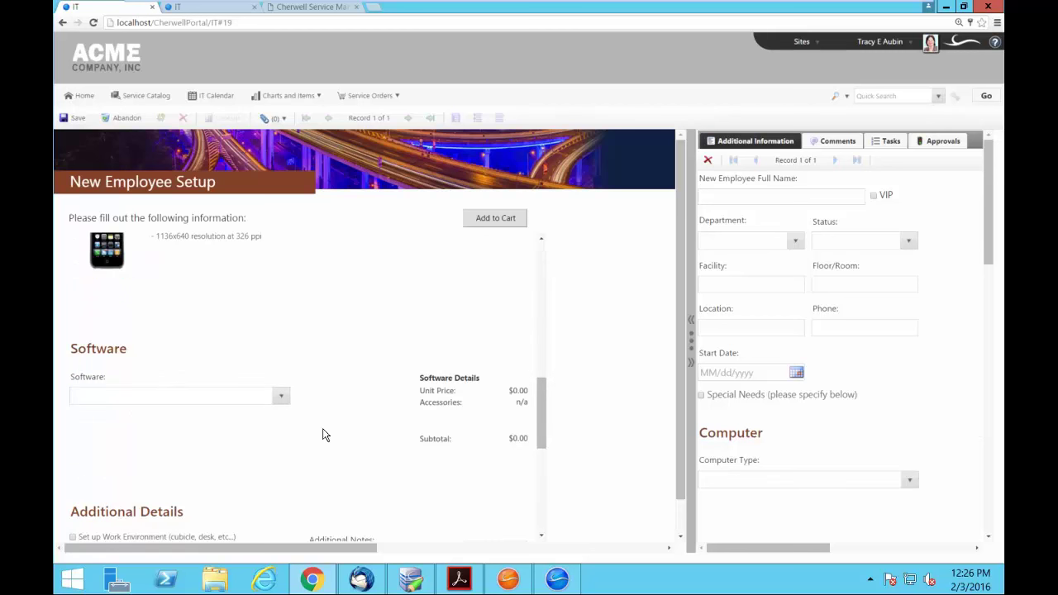
click(282, 398)
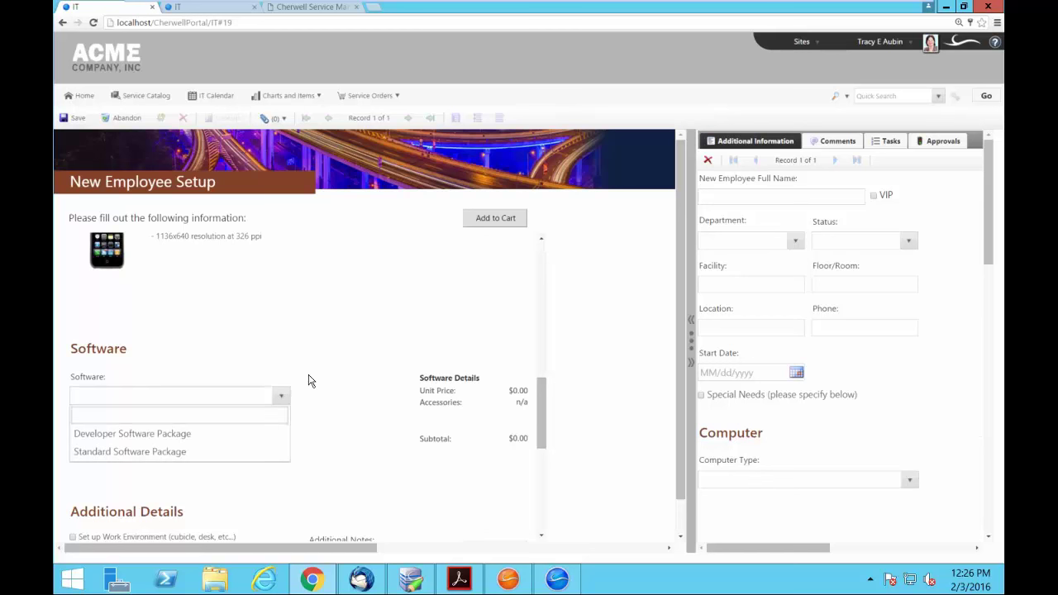
click(403, 378)
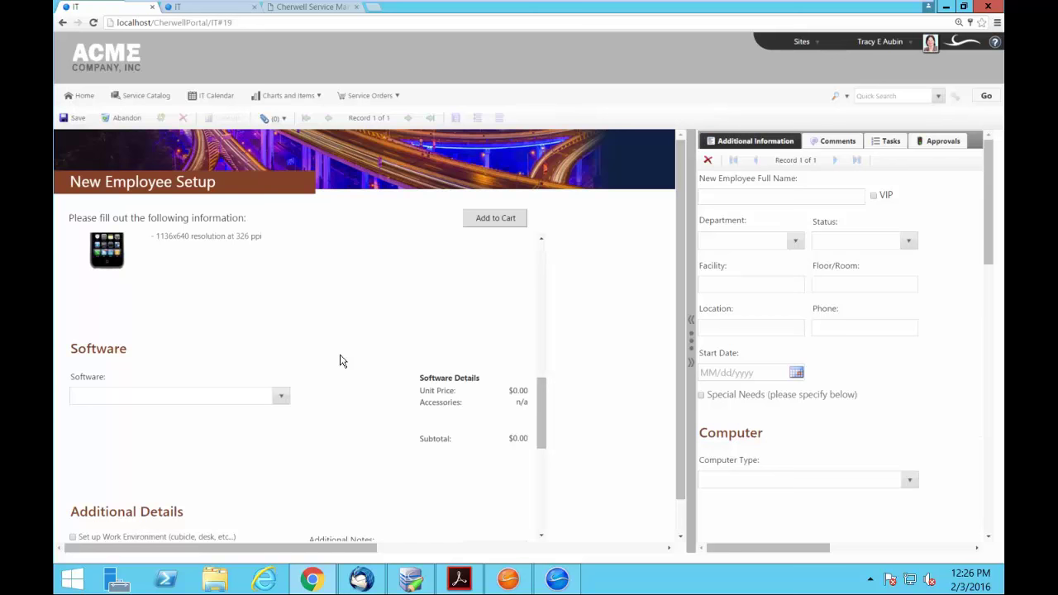
scroll(340, 361, down, 1)
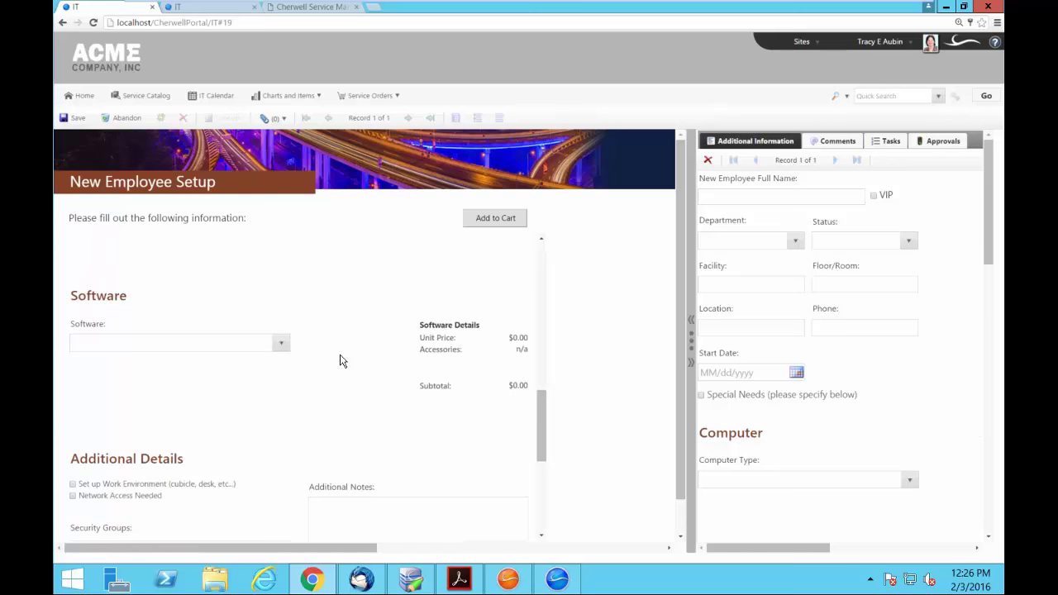
scroll(340, 361, up, 10)
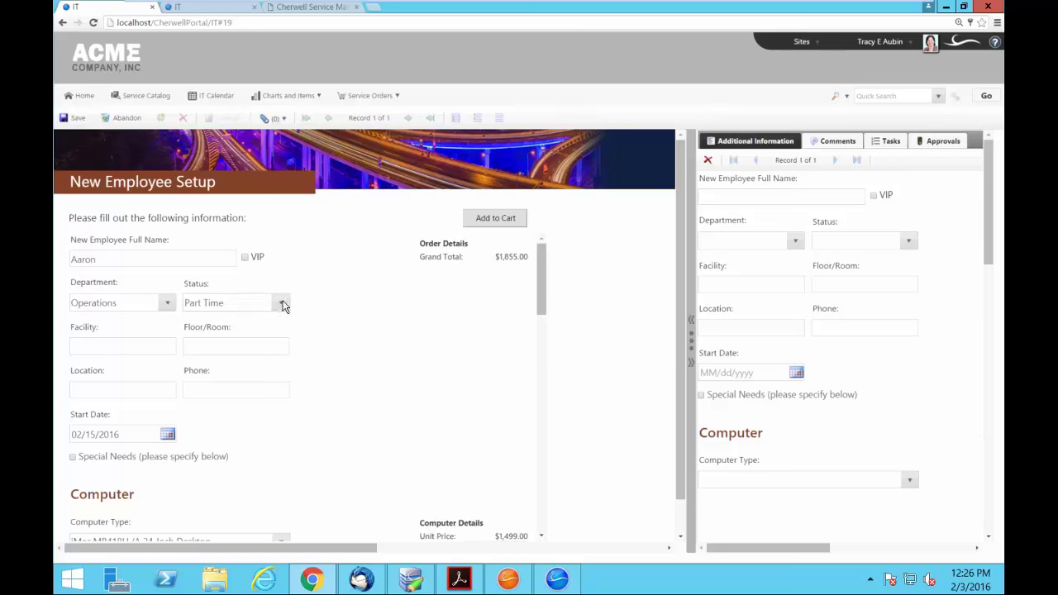
click(246, 257)
scroll(379, 374, down, 5)
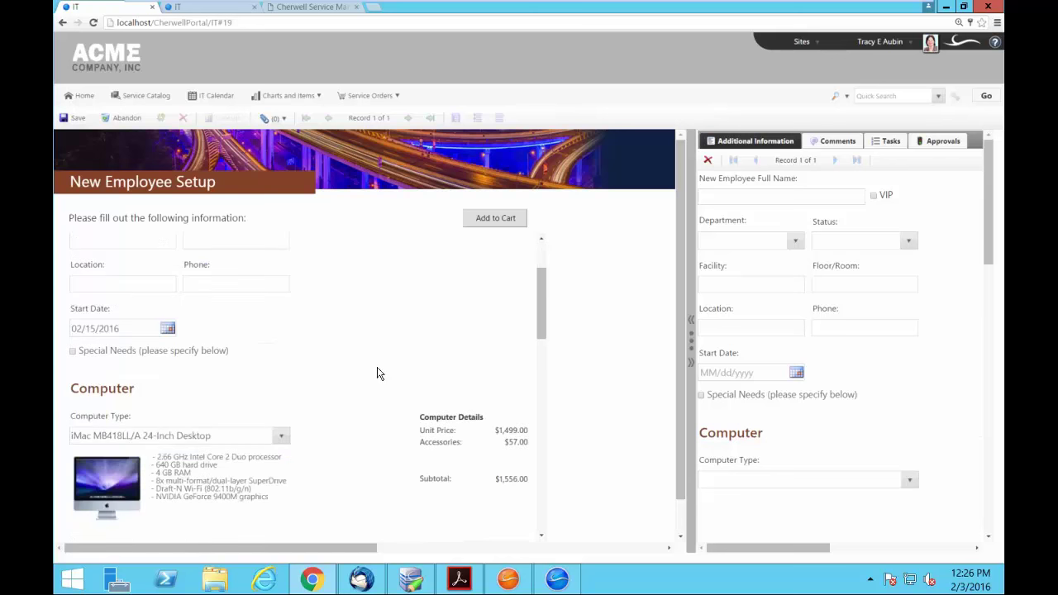
scroll(379, 374, down, 6)
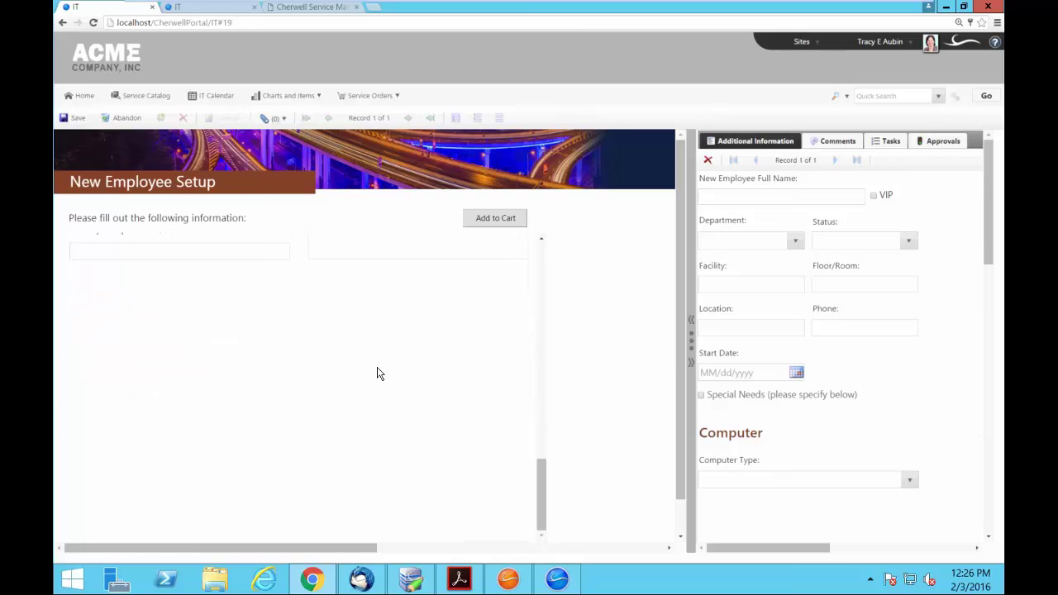
Add the New Employee Setup request to the cart, submit the order and acknowledge the order confirmation
click(494, 219)
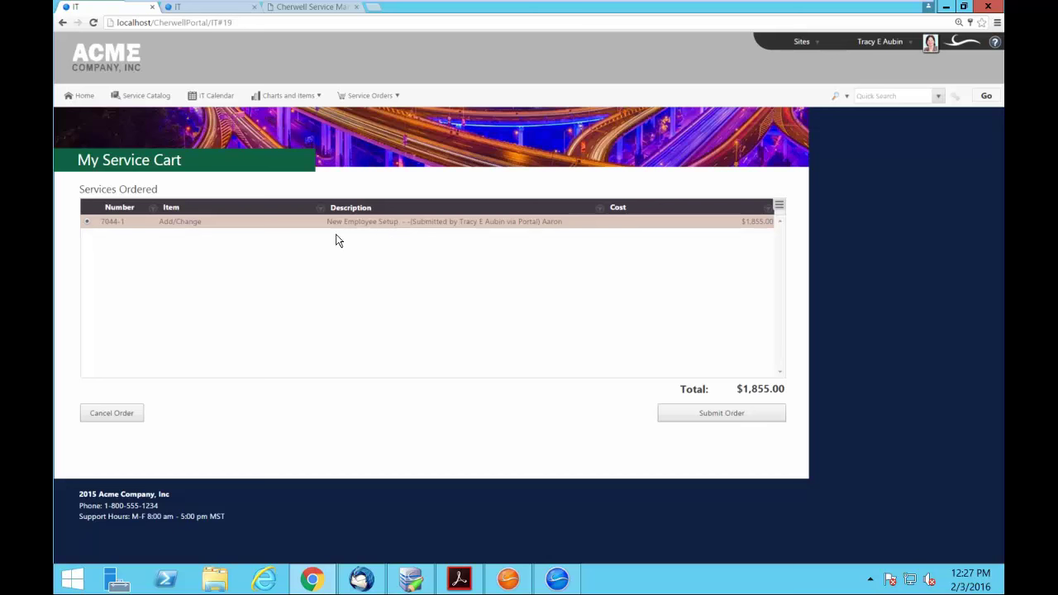
click(727, 416)
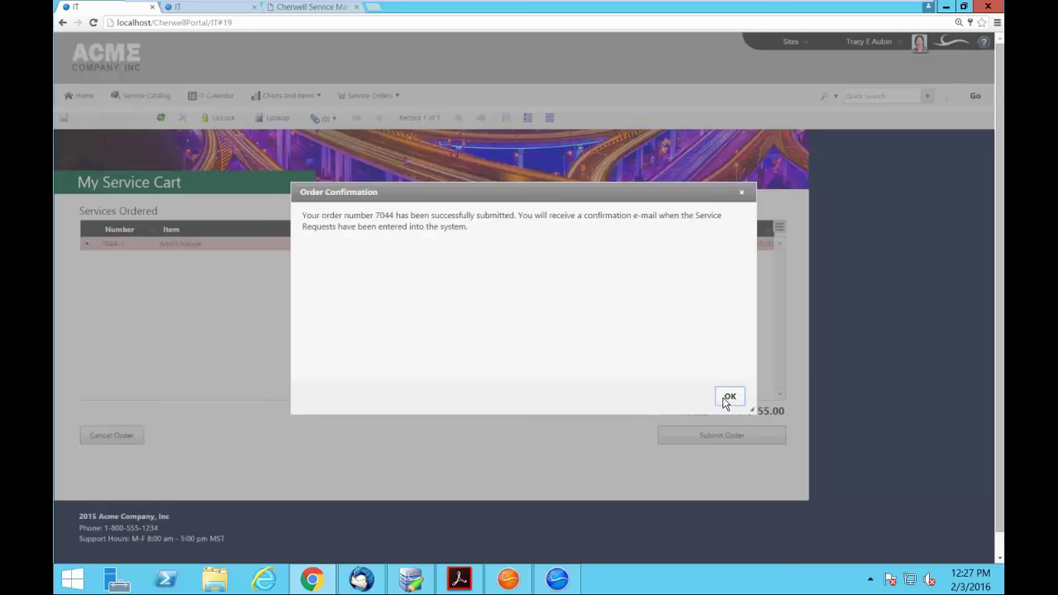
click(728, 398)
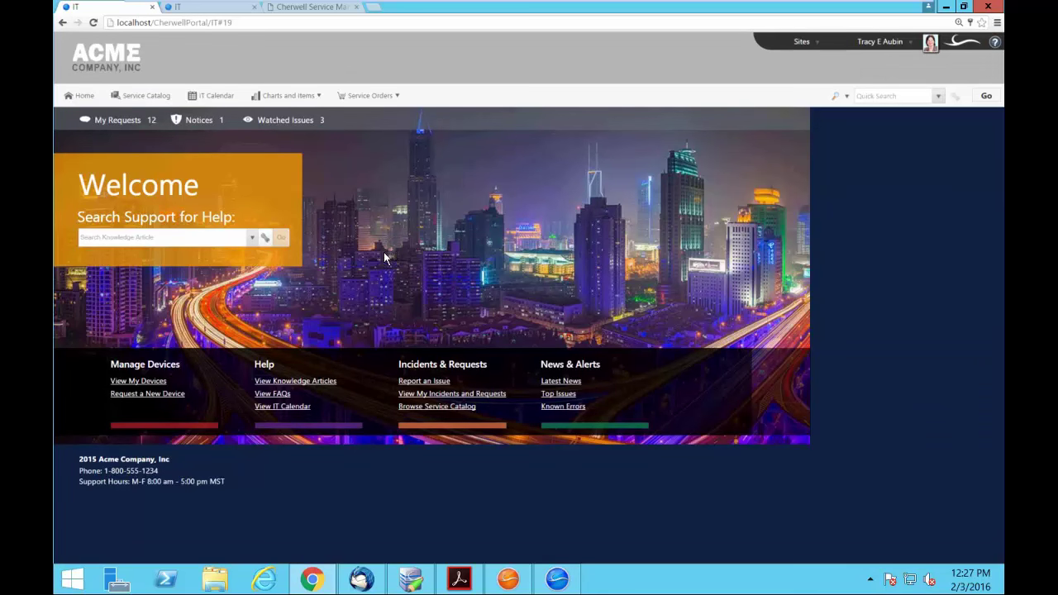
View the portal's monthly change request calendar and page back from February 2016 to earlier months
click(290, 97)
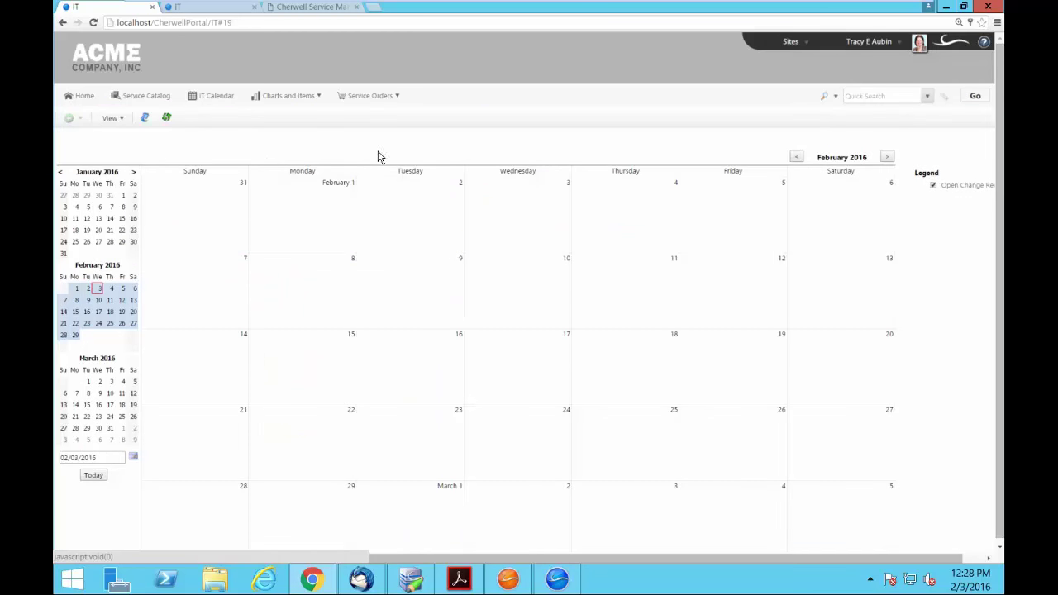
click(797, 159)
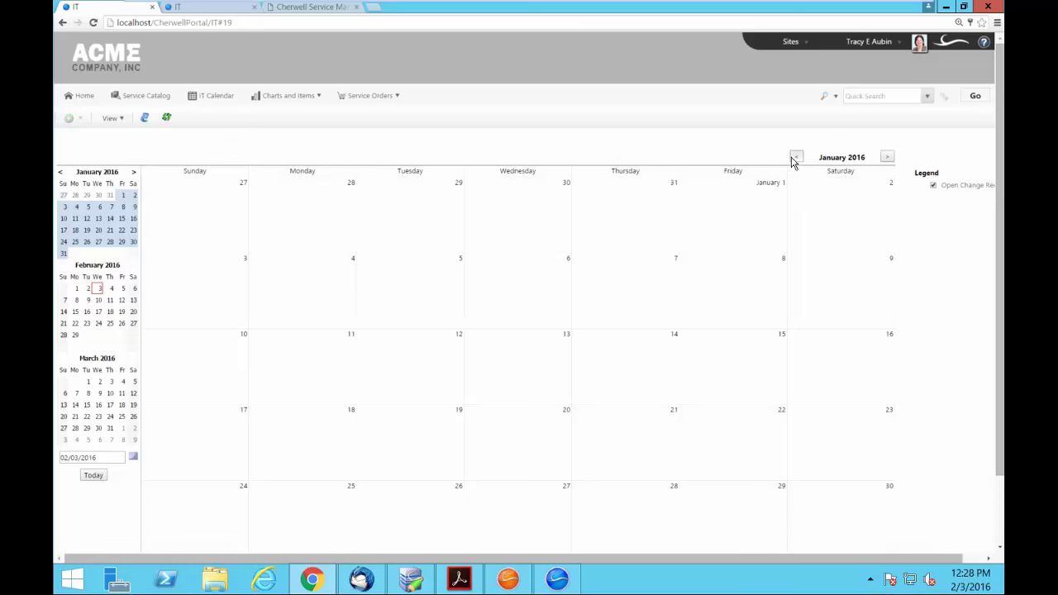
click(794, 160)
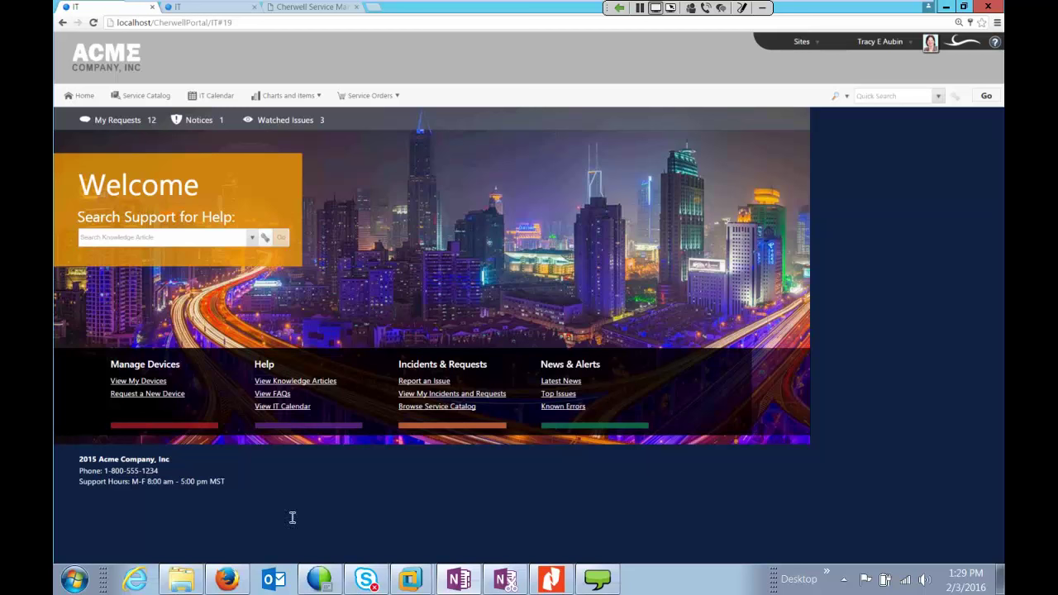
right_click(697, 586)
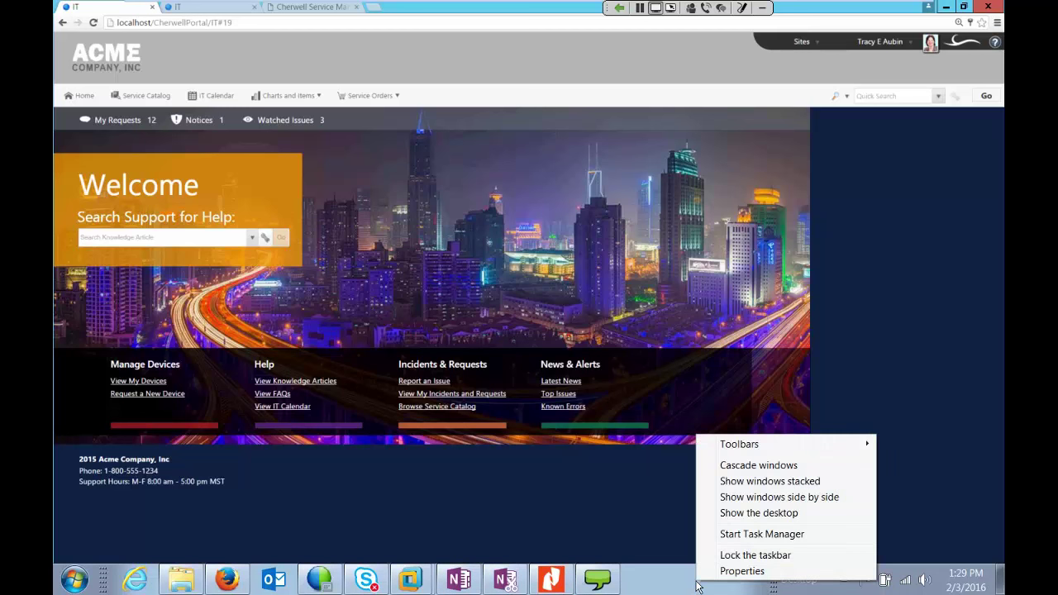
click(737, 513)
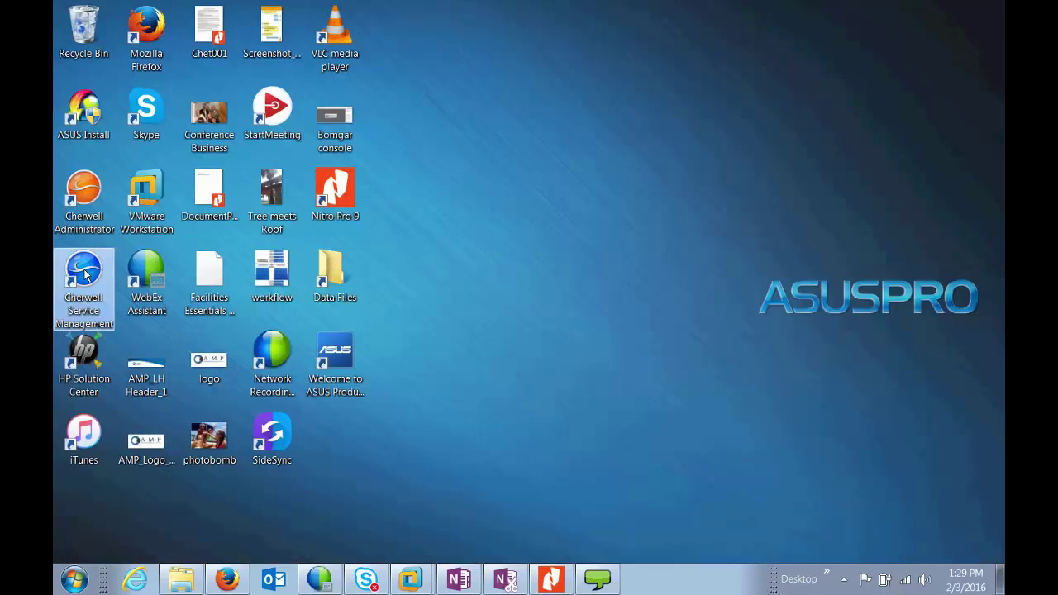
double_click(83, 273)
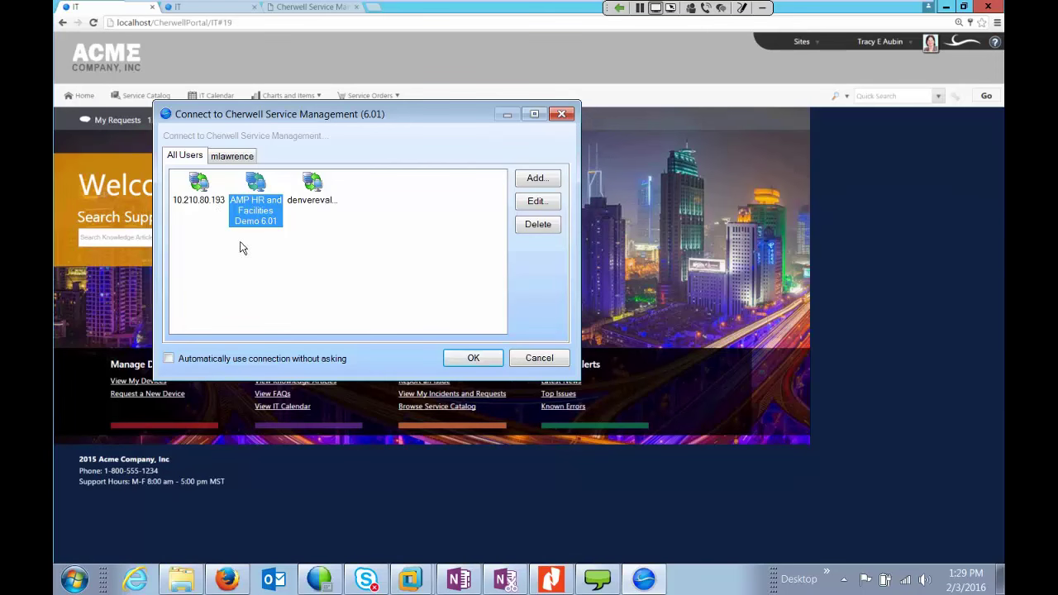
click(543, 360)
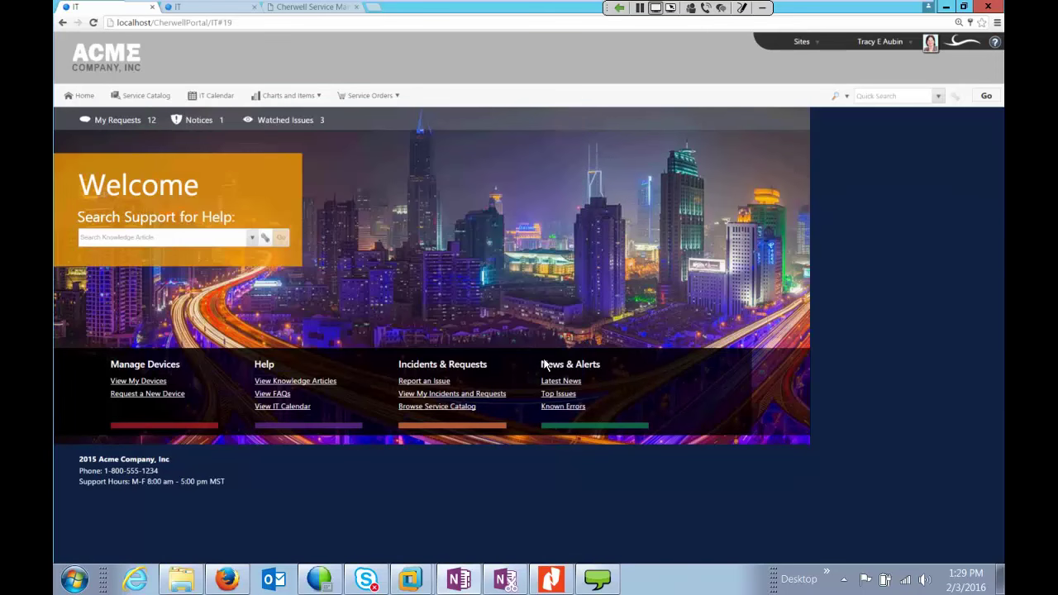
right_click(663, 592)
Switch to Cherwell Service Management in the CSM 7.02 virtual machine and return to its home dashboard
click(408, 584)
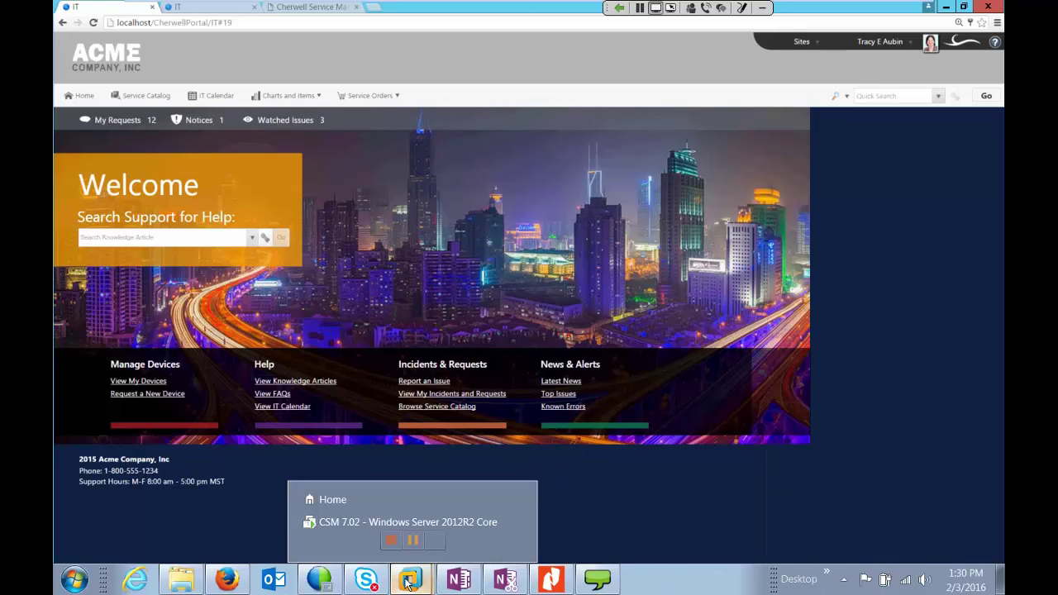
click(378, 522)
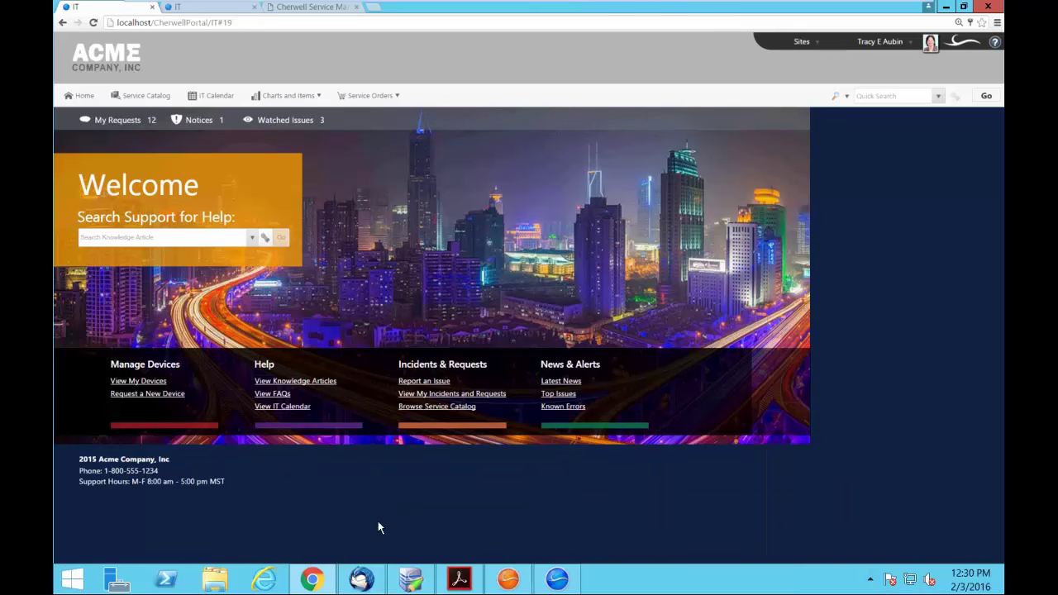
click(569, 584)
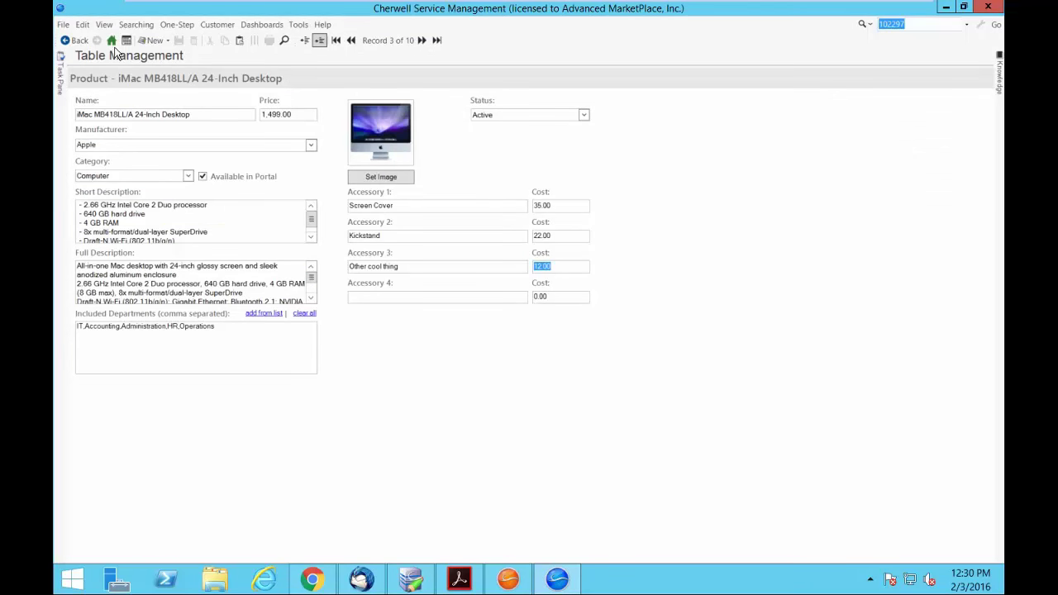
click(112, 41)
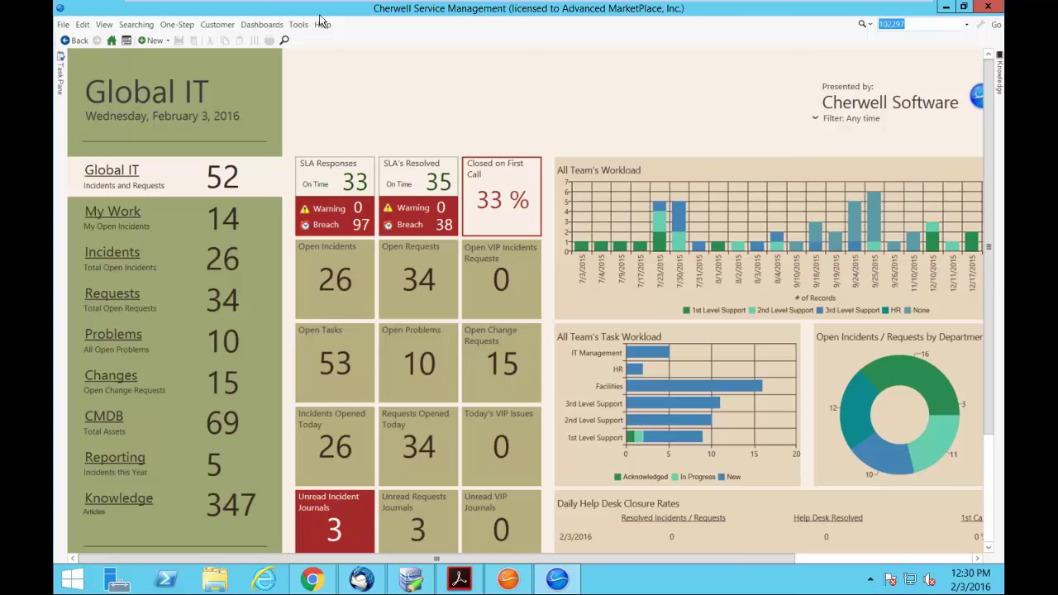
click(104, 25)
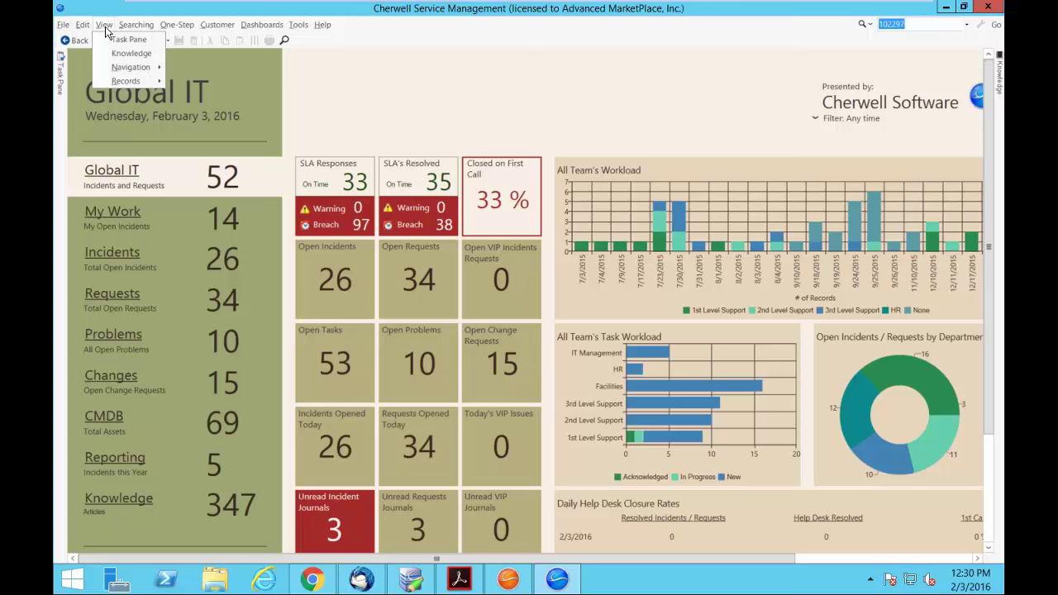
key(Right)
click(421, 91)
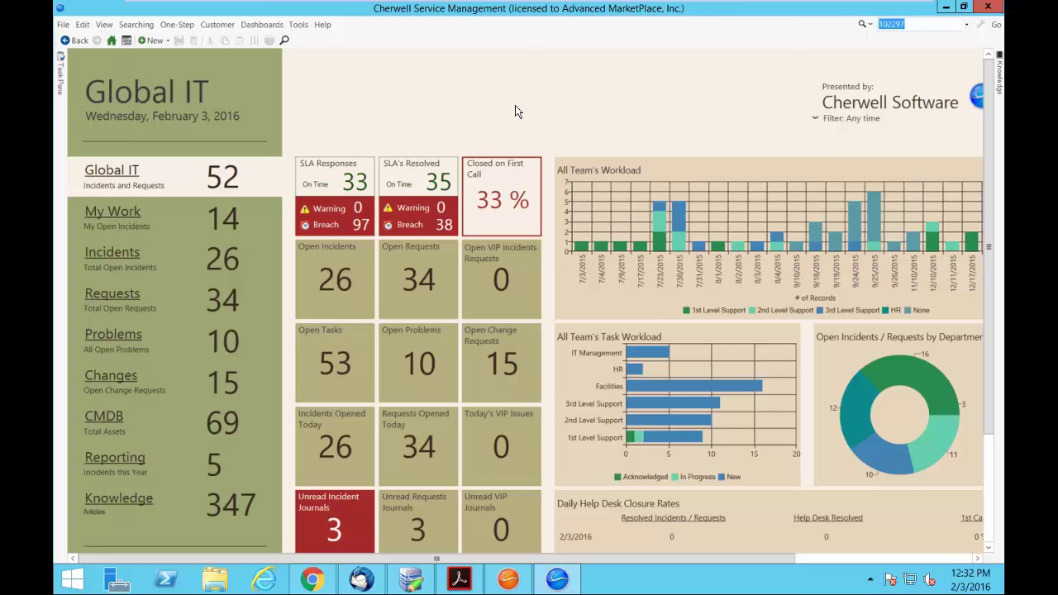
Switch to Cherwell Service Management Administrator, open the list of Cherwell mApps and integrations, and widen and reposition its window
click(507, 581)
click(754, 419)
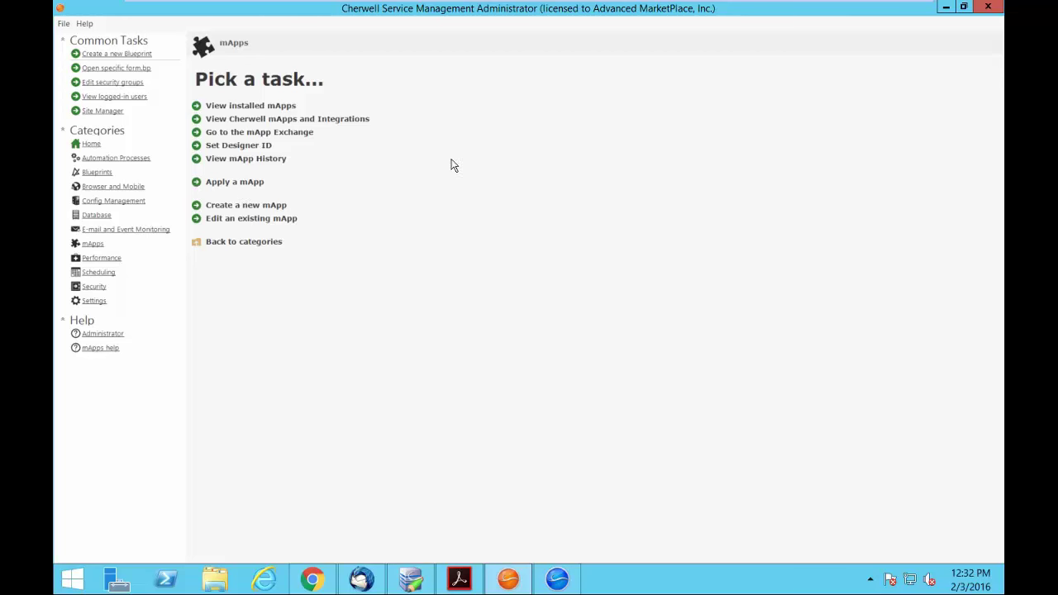
click(314, 124)
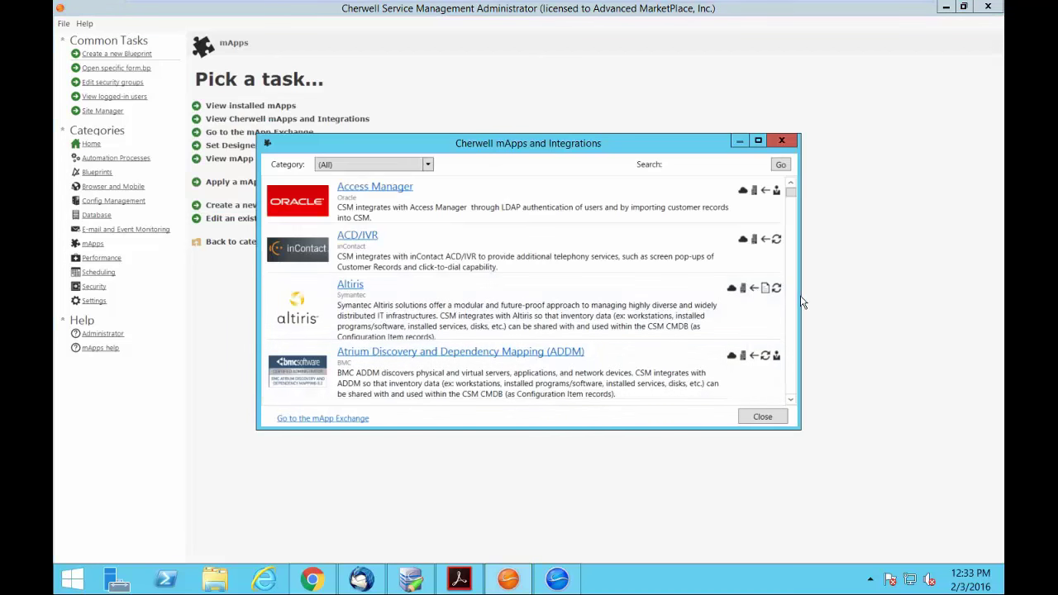
drag(801, 289, 950, 284)
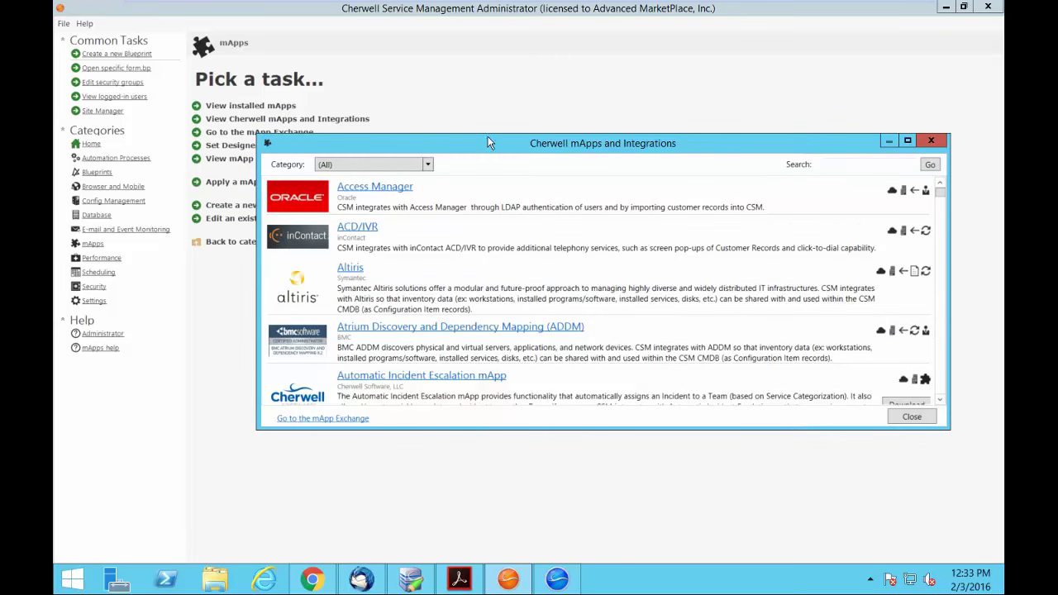
drag(492, 134, 505, 36)
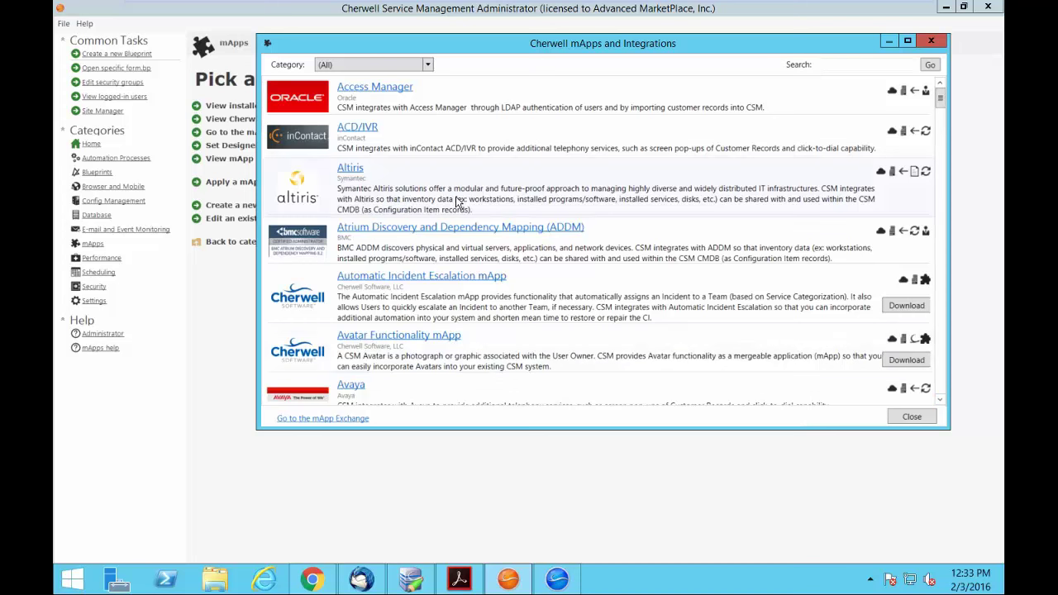
Browse the available mApps and integrations, from Atrium Discovery and Dependency Mapping through to External Databases
scroll(456, 201, down, 3)
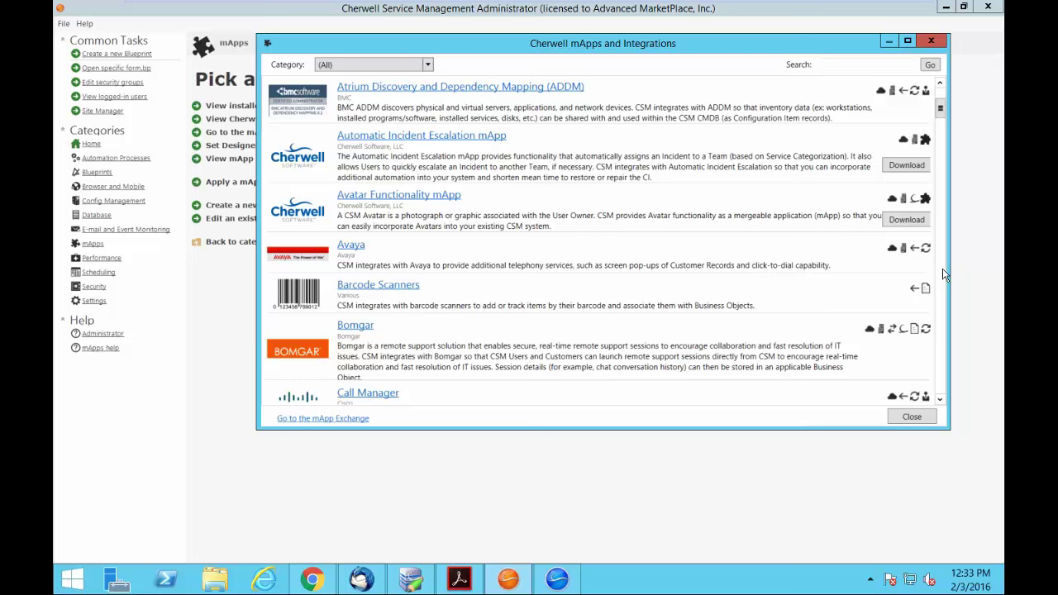
scroll(944, 274, down, 3)
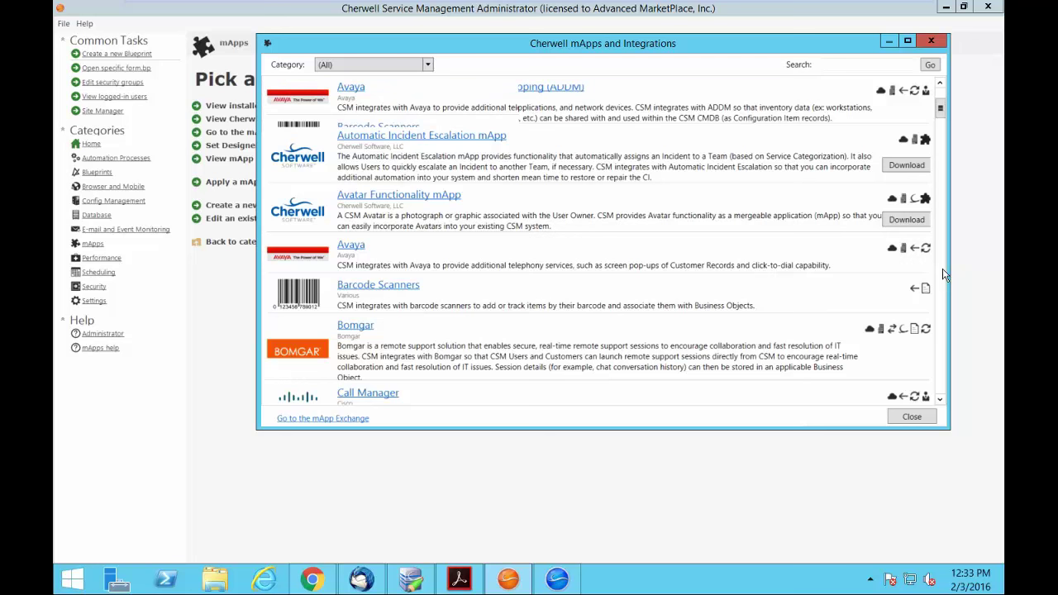
scroll(945, 274, down, 6)
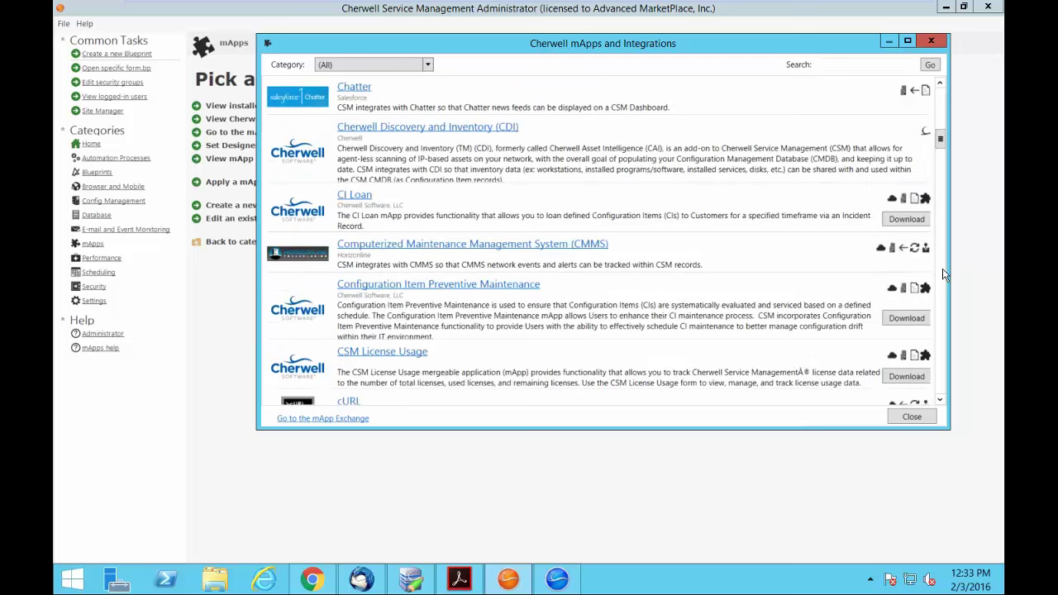
drag(950, 195, 987, 187)
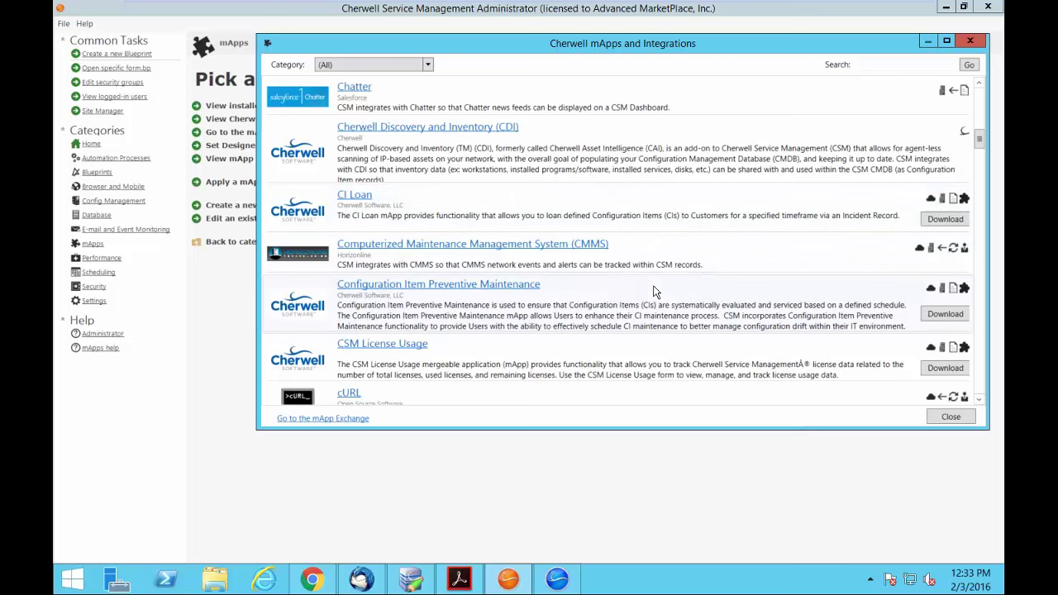
scroll(653, 291, down, 3)
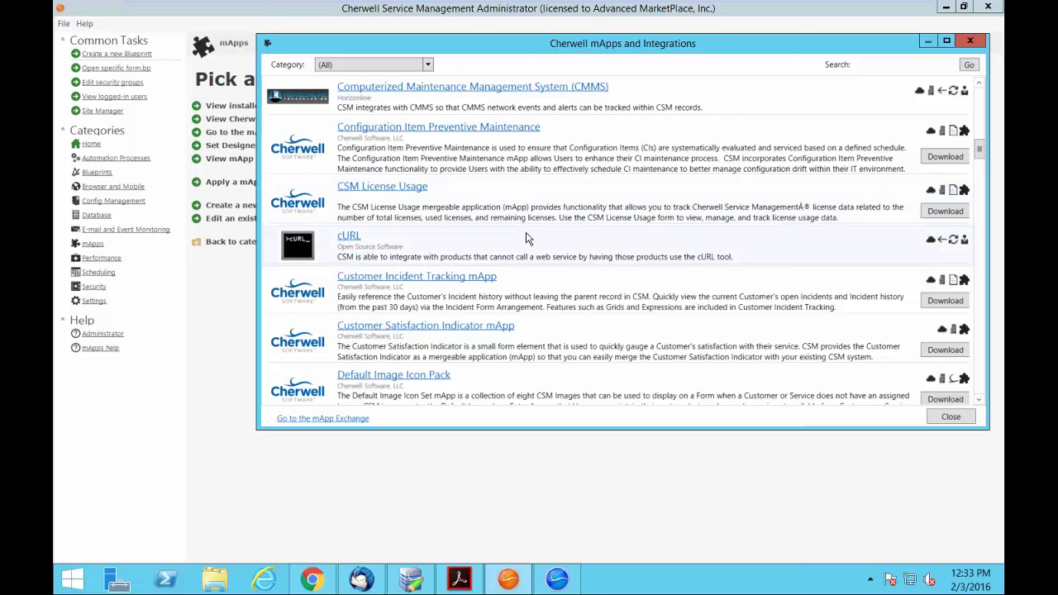
scroll(527, 239, down, 3)
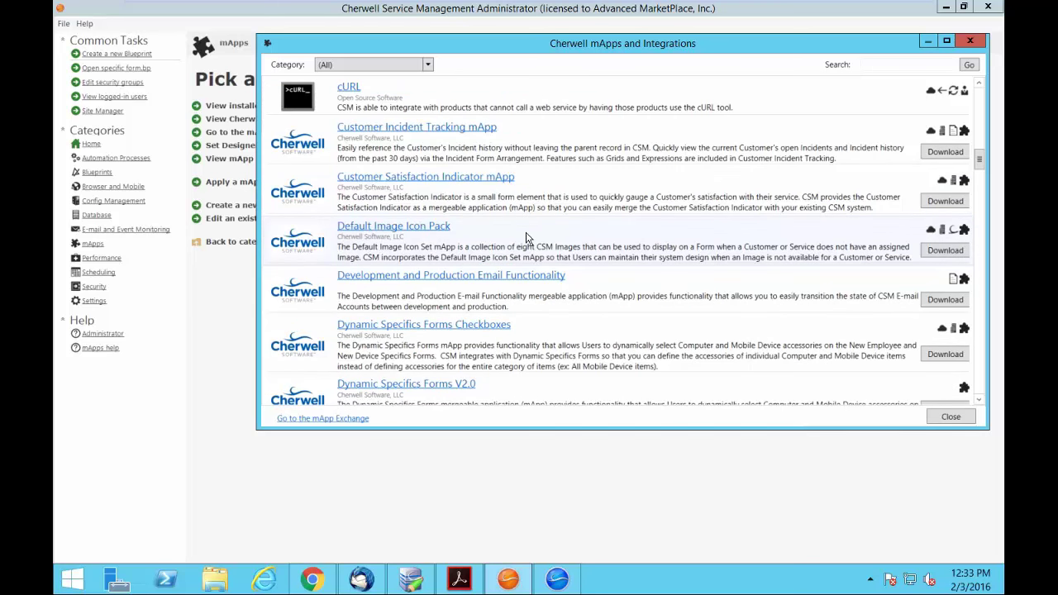
scroll(527, 239, down, 5)
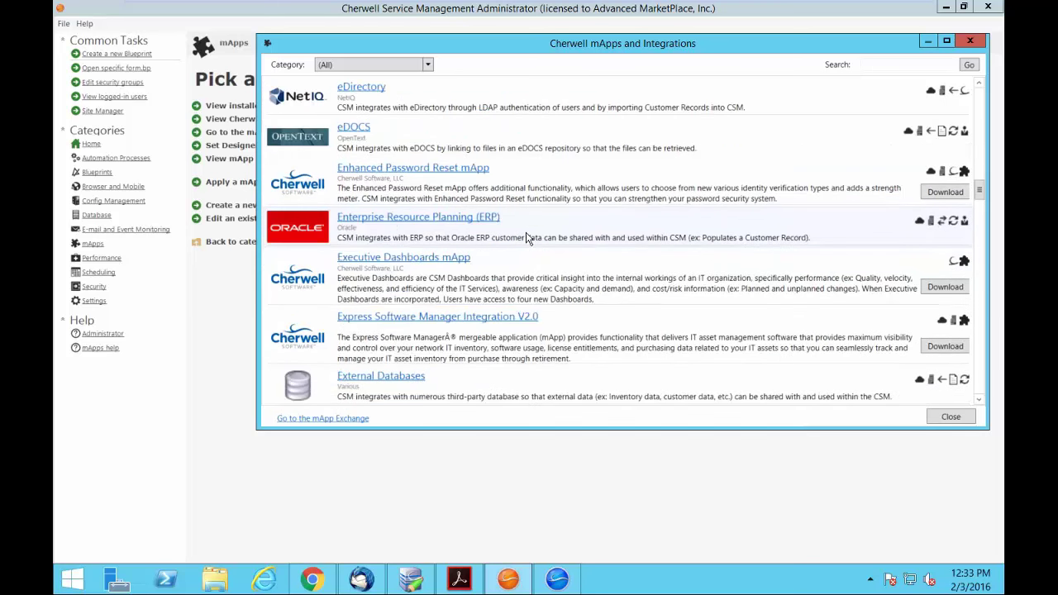
Browse the rest of the mApps and integrations list as far as JIRA, and close the list
scroll(527, 239, down, 6)
scroll(588, 364, down, 3)
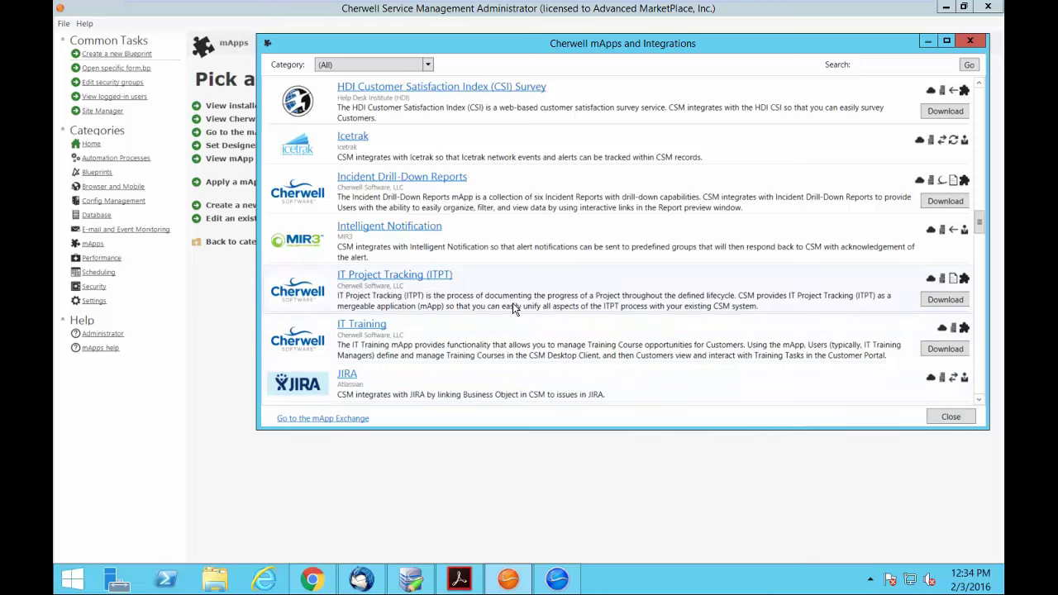
click(970, 43)
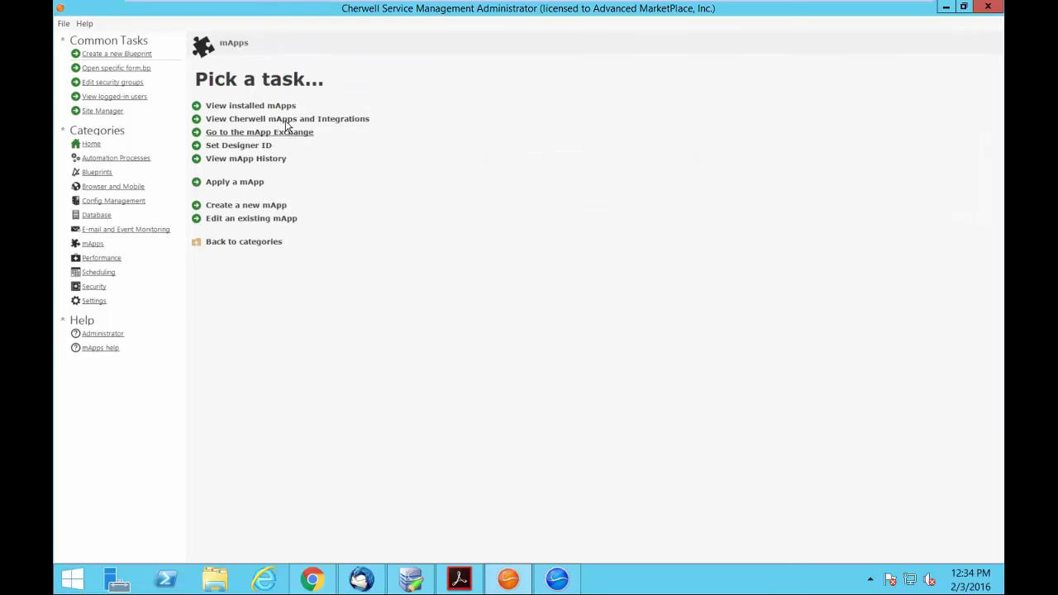
View the list of installed mApps, repositioning and enlarging its window to show all entries, and close it
click(252, 109)
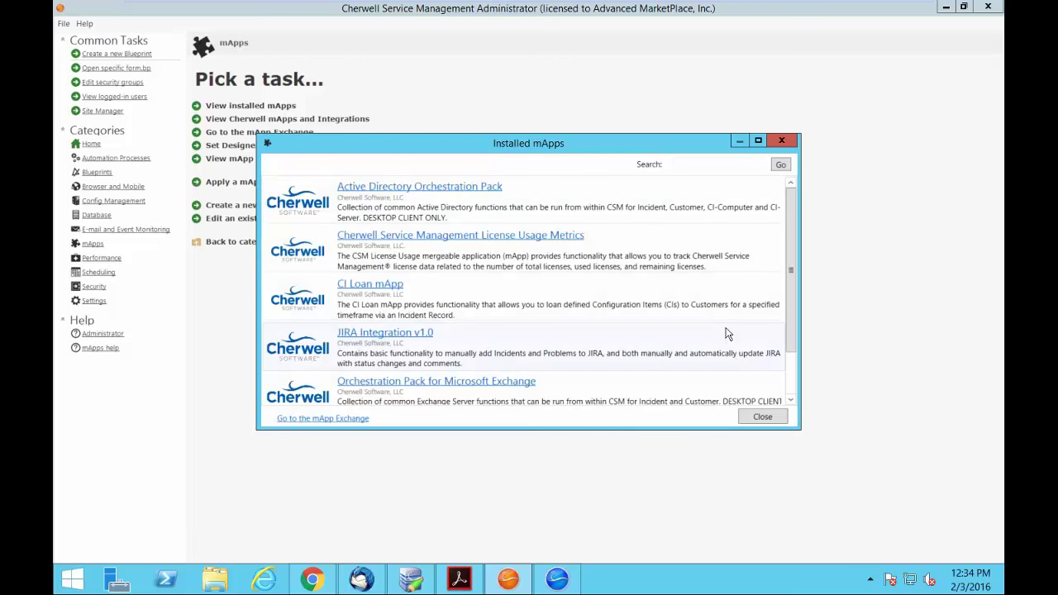
drag(637, 134, 632, 25)
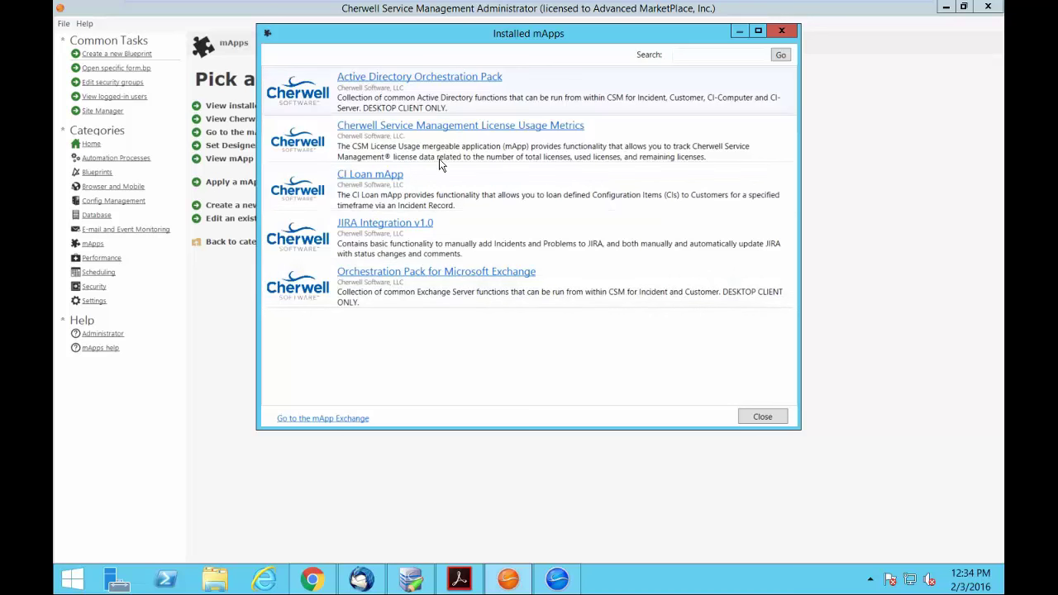
click(763, 418)
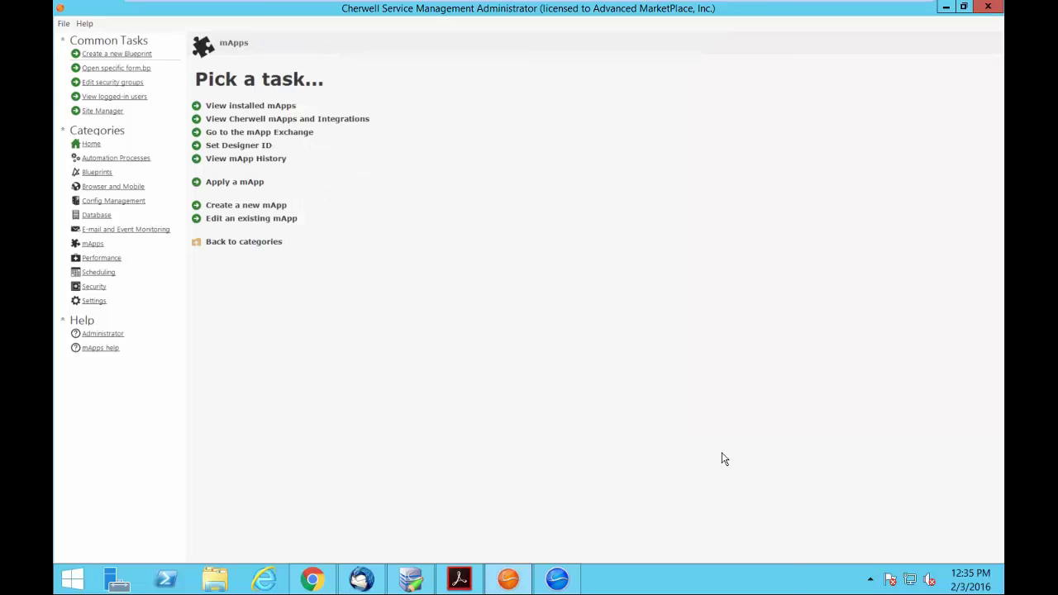
In Cherwell Service Management's My Work dashboard, move the Status and Description columns ahead of Owned By in the team's open tasks
click(539, 580)
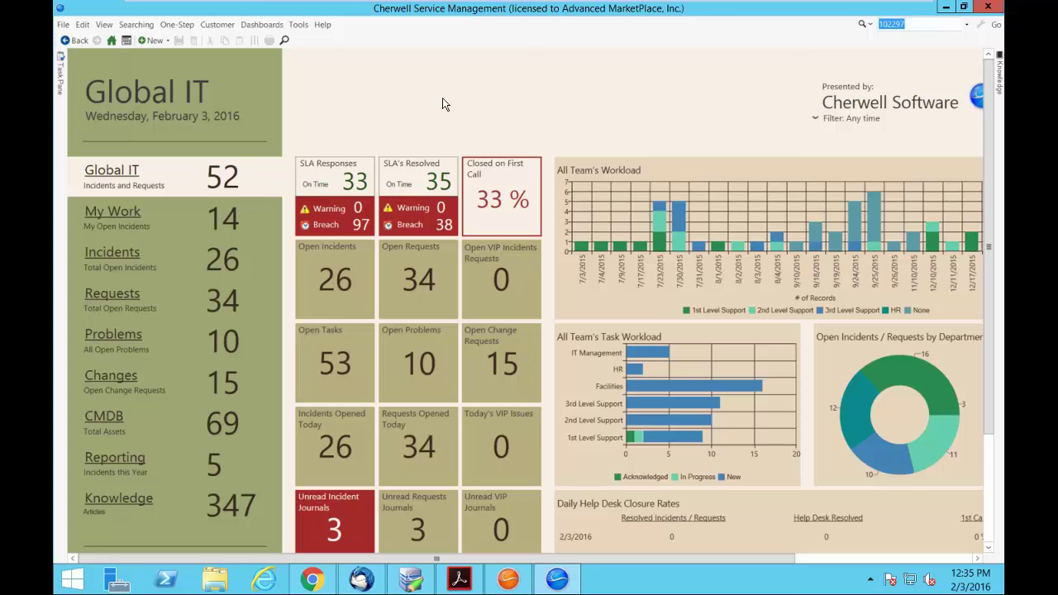
click(126, 211)
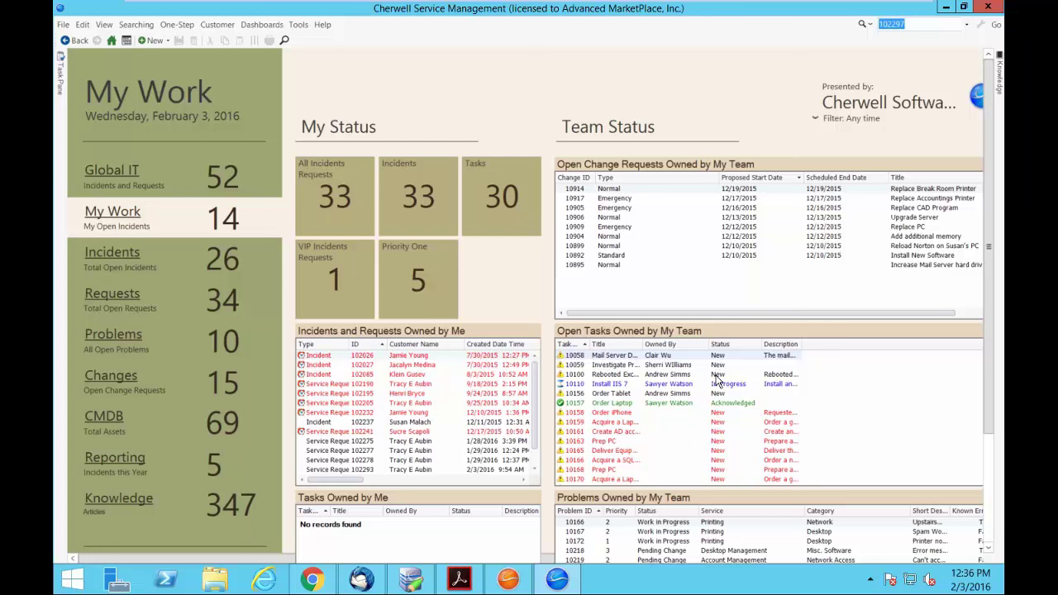
drag(728, 350, 645, 347)
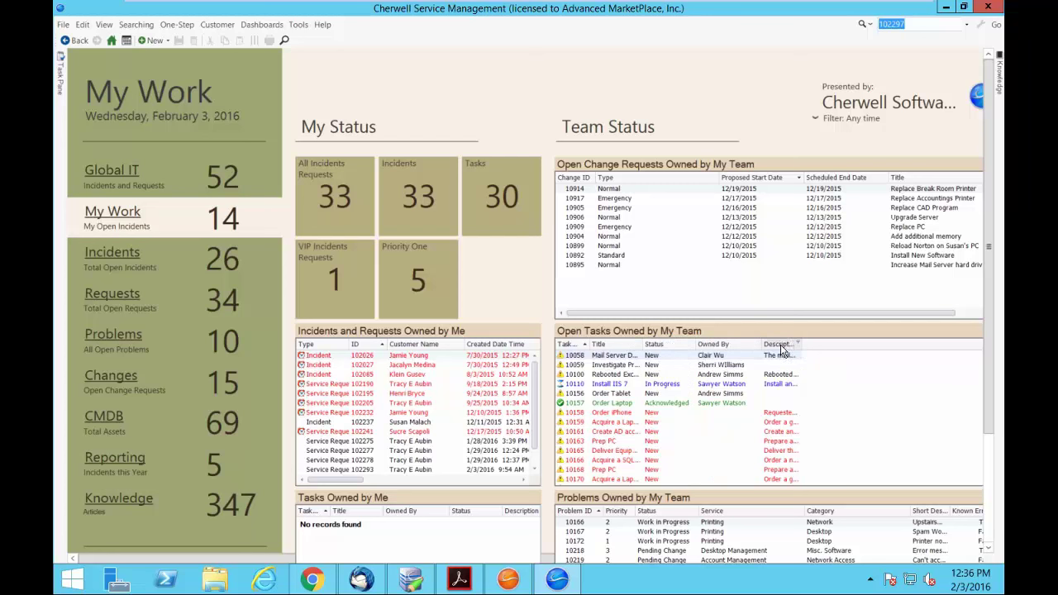
drag(782, 351, 701, 347)
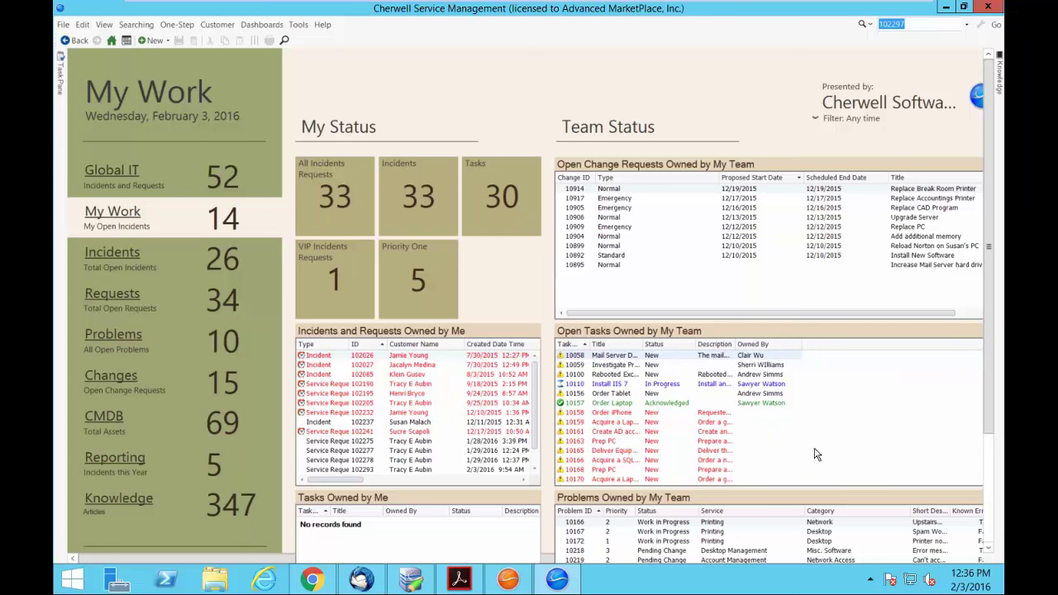
Return to the Global IT dashboard and open it for editing
click(101, 169)
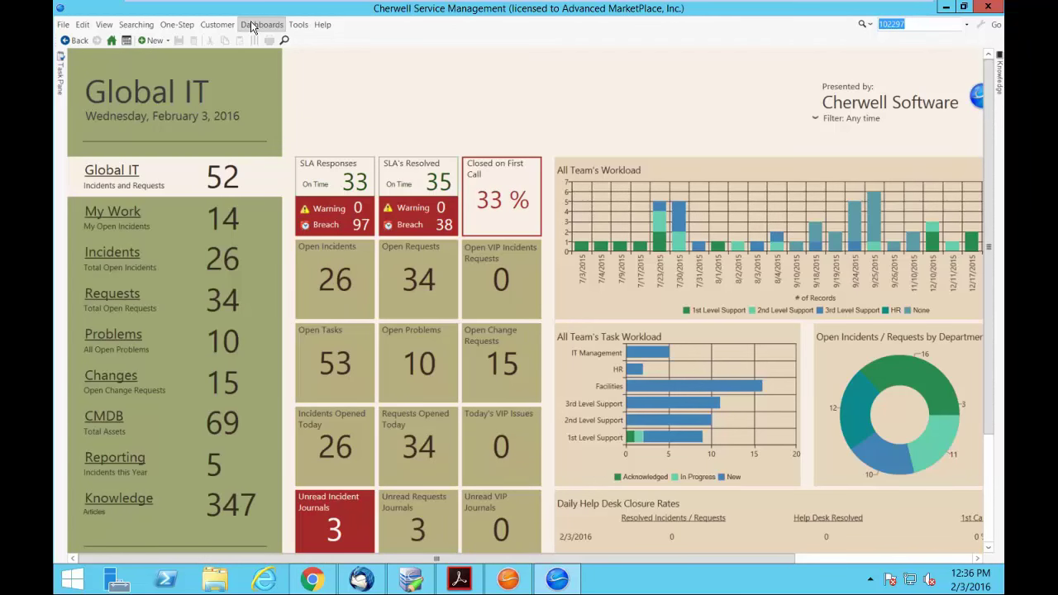
click(253, 27)
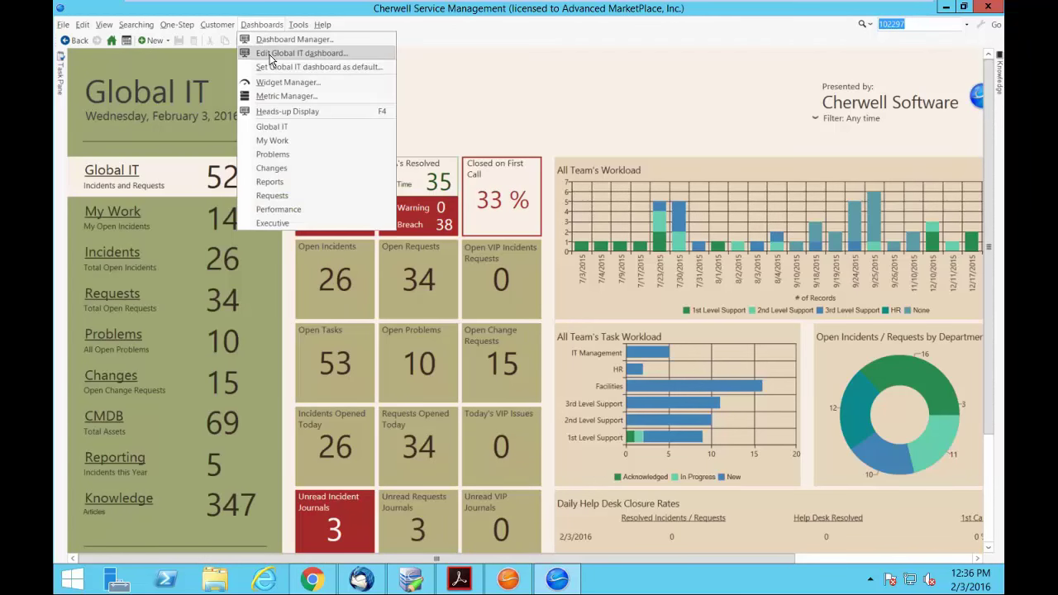
click(463, 91)
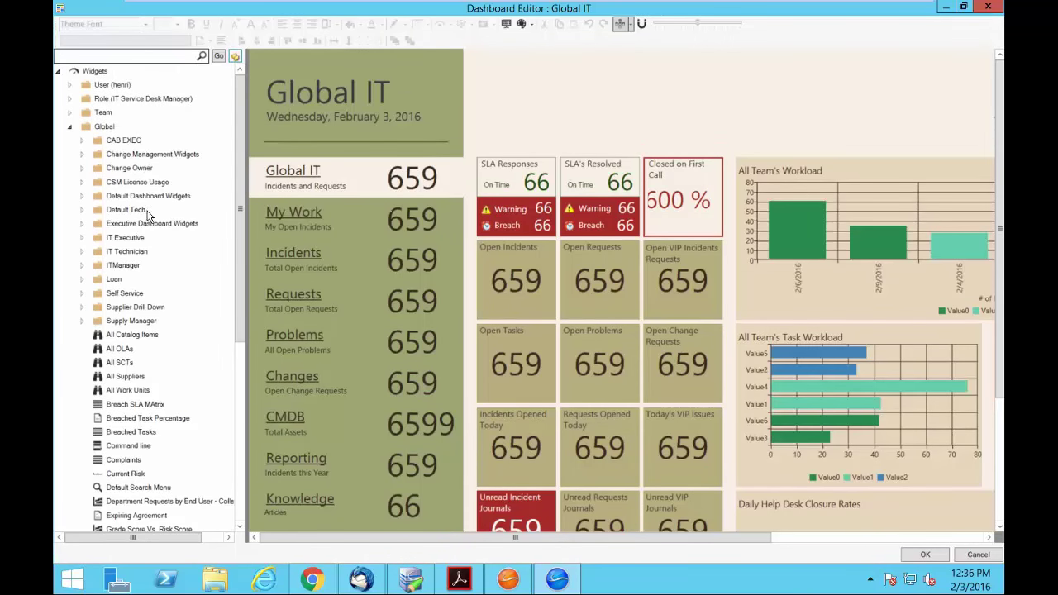
Place the Average Age of Incidents widget from the Executive Dashboard Widgets folder in the empty area above the SLA tiles
click(81, 238)
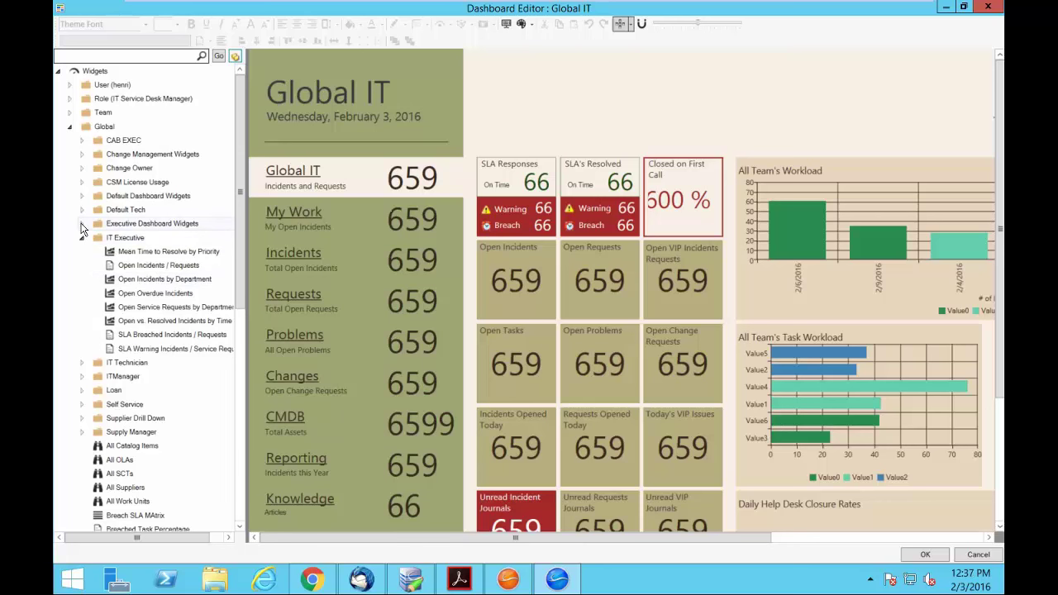
click(81, 223)
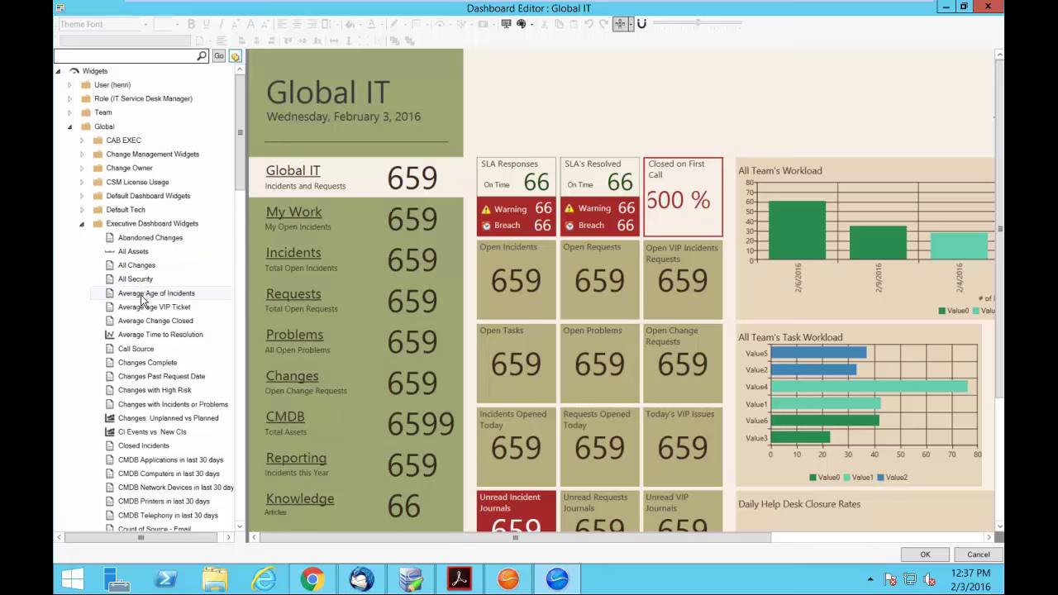
drag(141, 299, 264, 234)
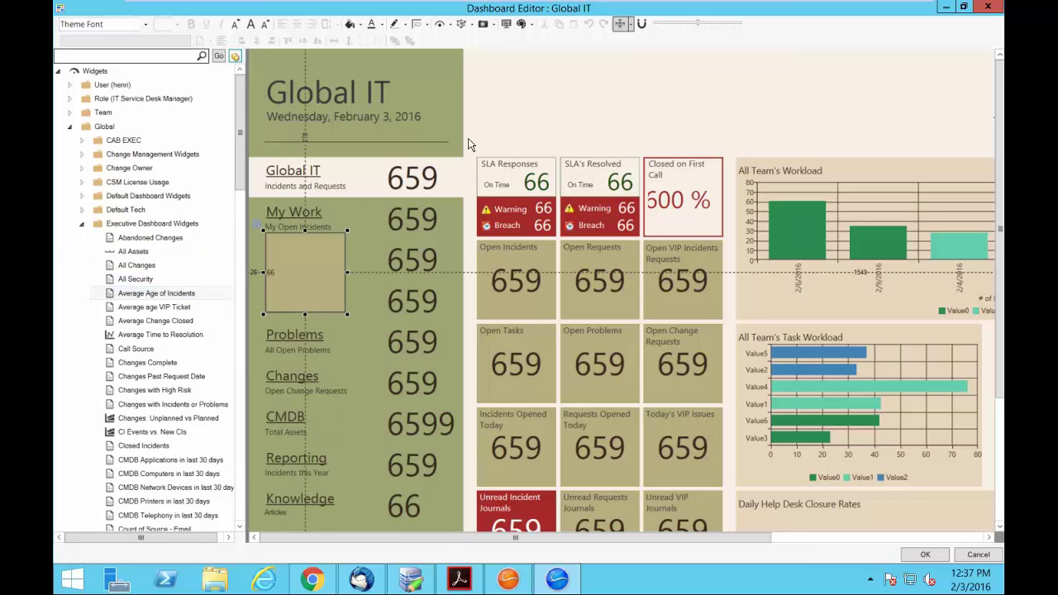
drag(468, 145, 532, 83)
Open the Average Age of Incidents widget's settings and set its gauge type to Speedometer (rectangular)
right_click(537, 144)
click(558, 299)
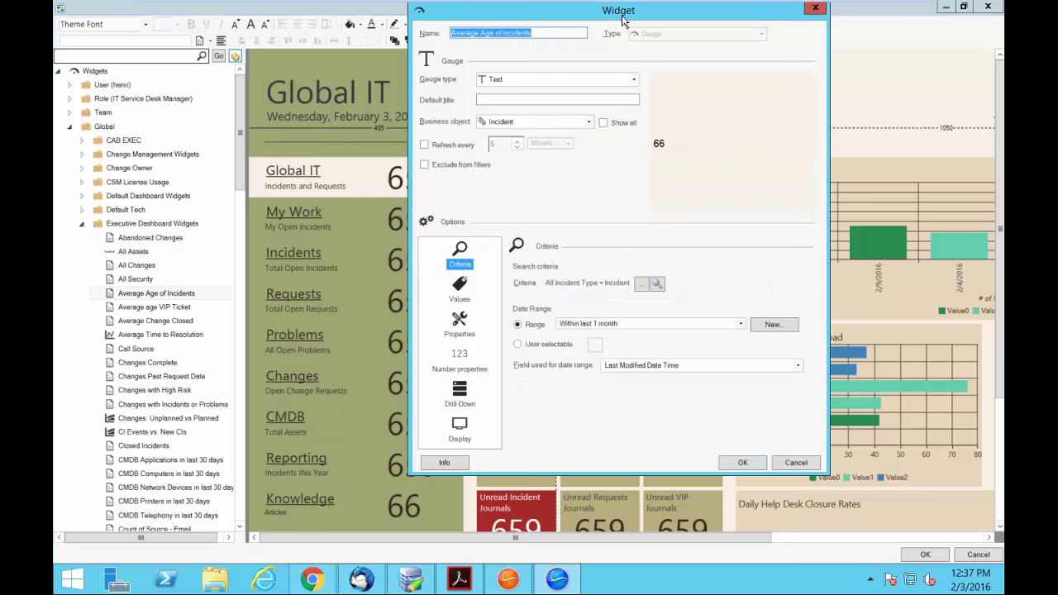
drag(621, 16, 635, 73)
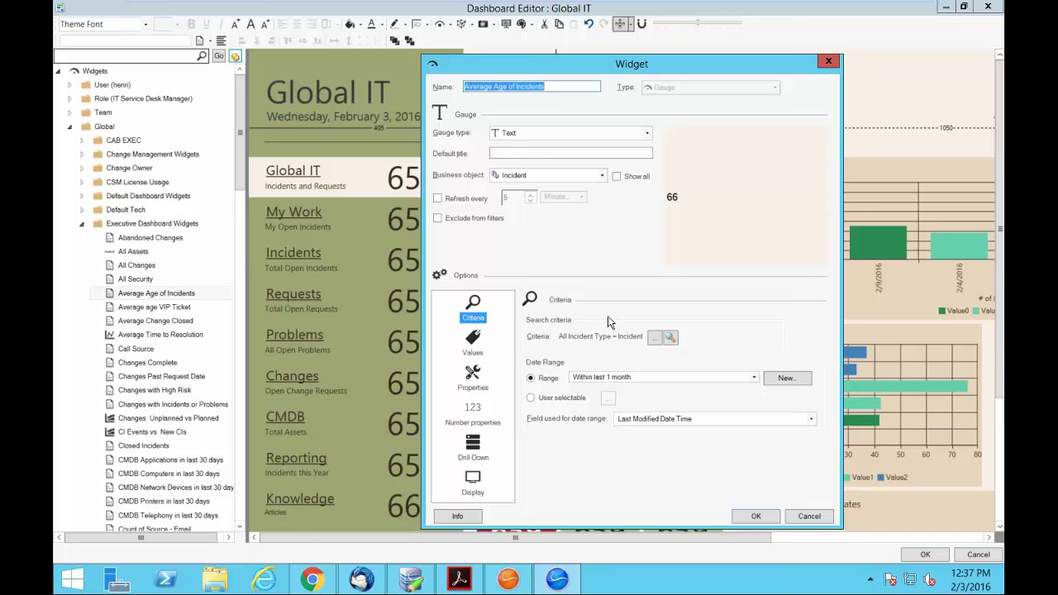
click(648, 133)
click(562, 190)
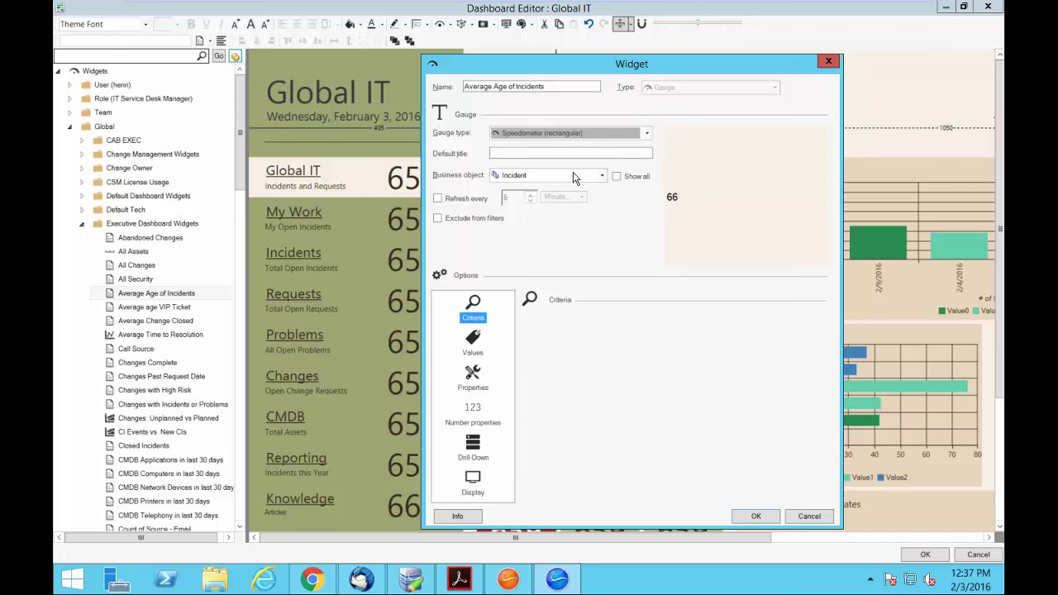
Try the mechanical, digital and rounded rectangular speedometer gauge types on the widget, finishing with Numeric, digital gauge
click(647, 133)
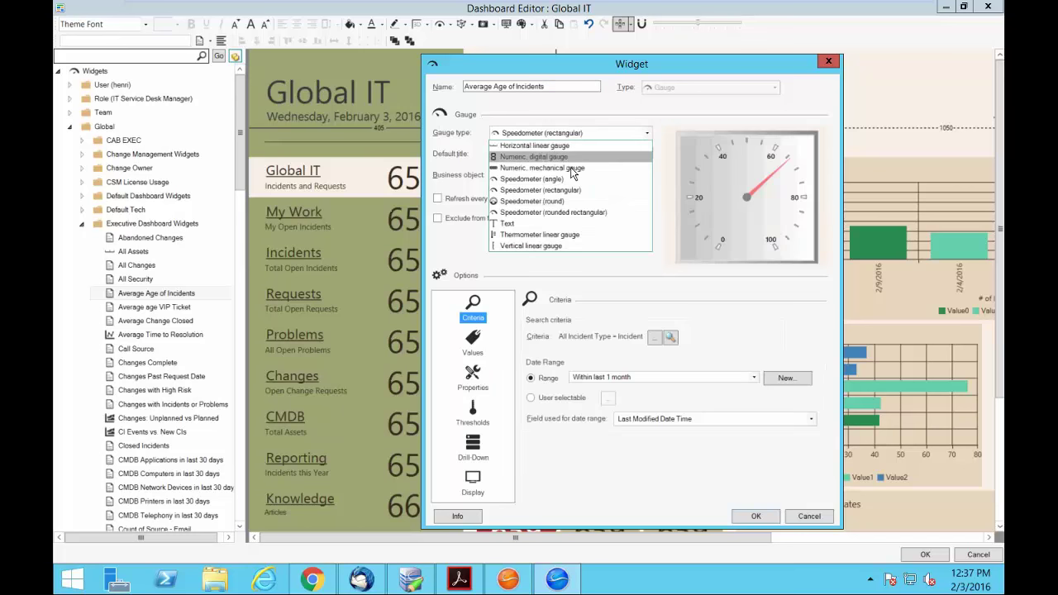
click(571, 169)
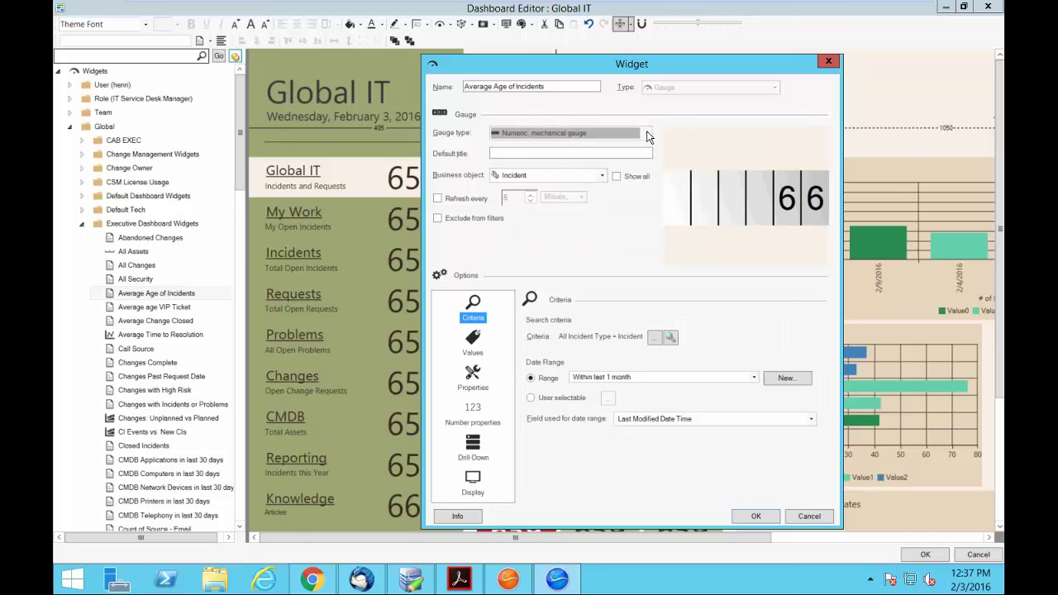
click(647, 134)
click(587, 162)
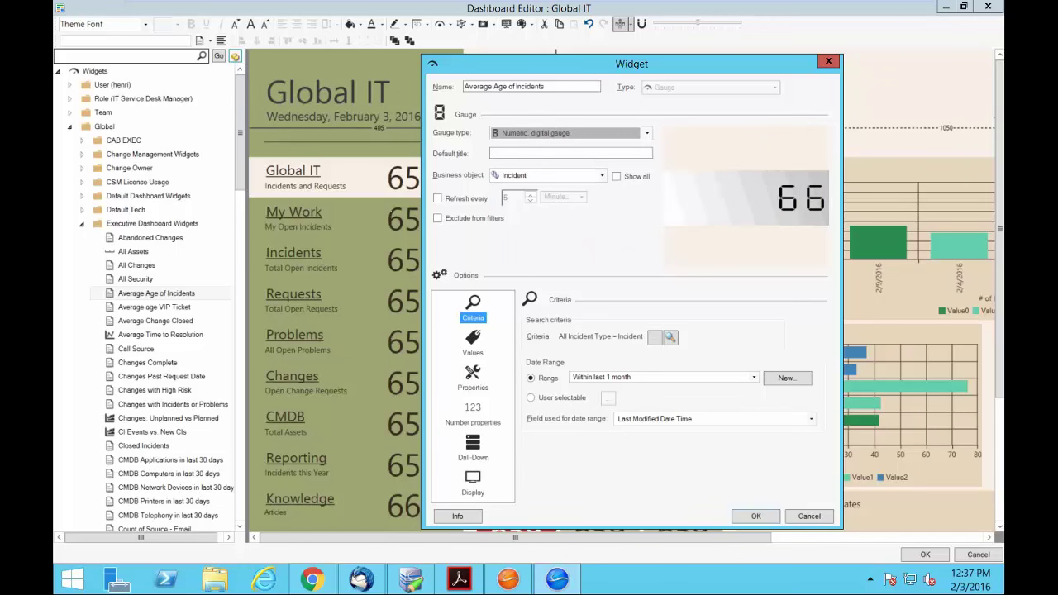
click(648, 133)
click(571, 208)
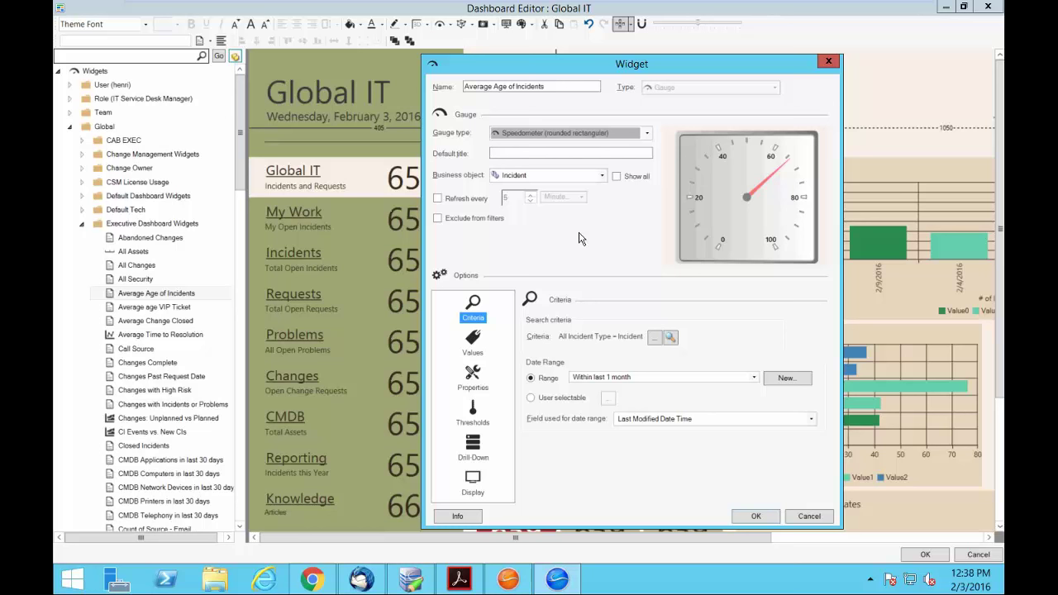
click(647, 134)
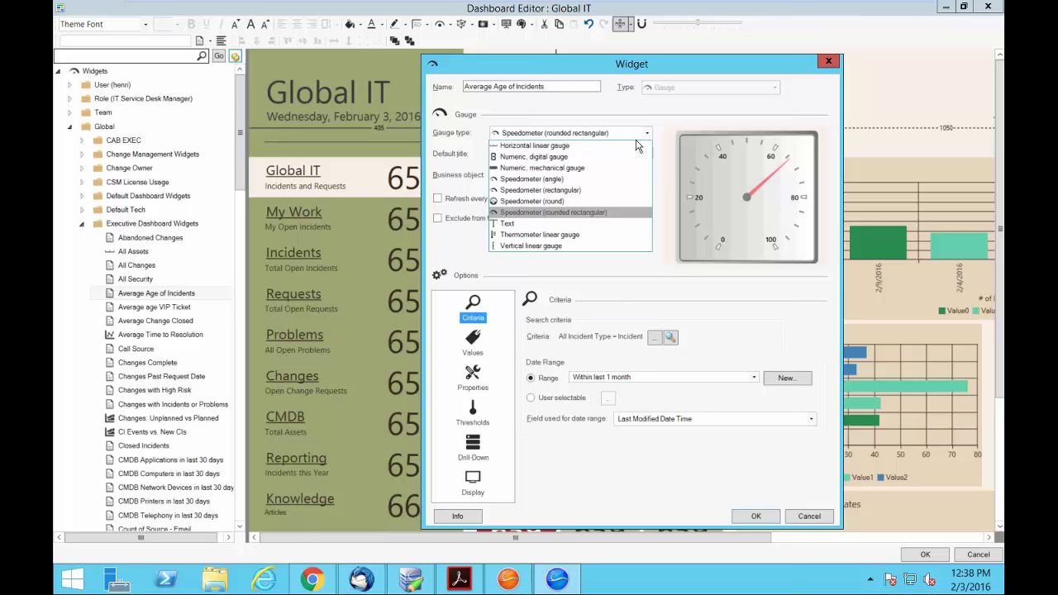
click(565, 157)
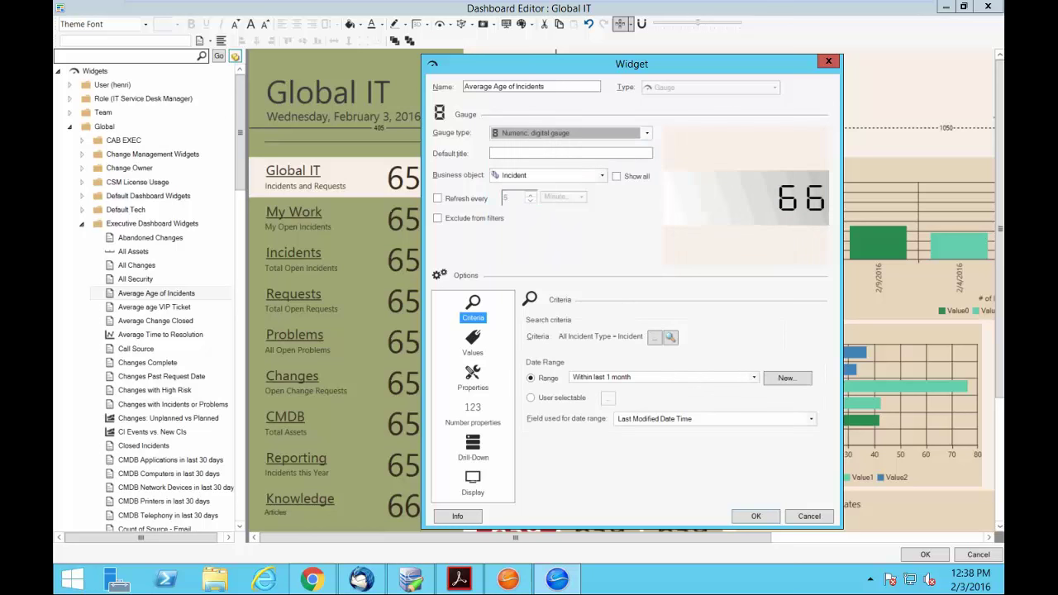
View the saved Incident searches available for the widget's criteria, and close the widget settings without saving
click(654, 338)
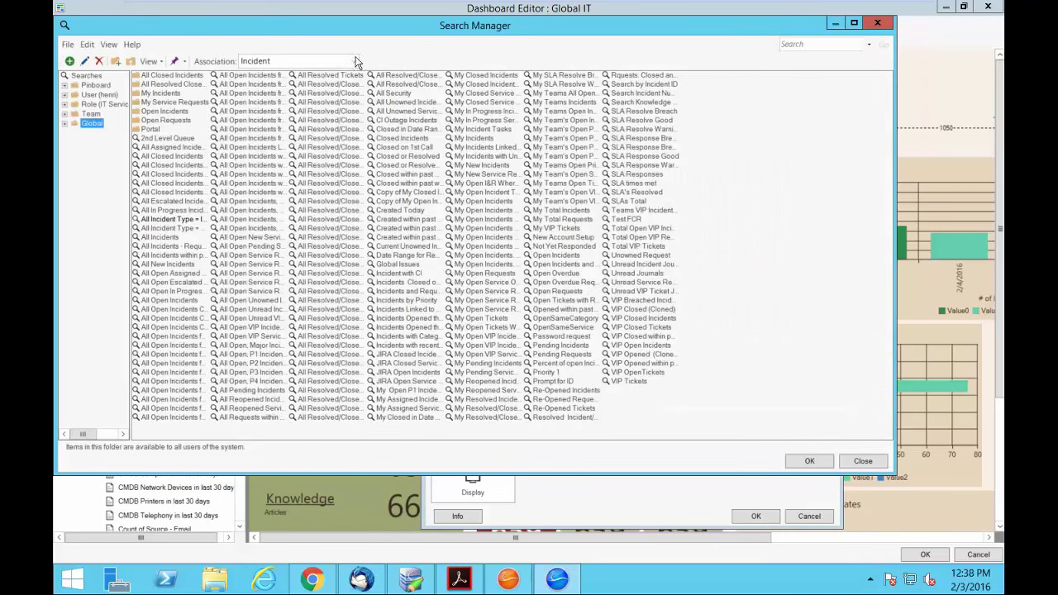
drag(897, 298, 967, 283)
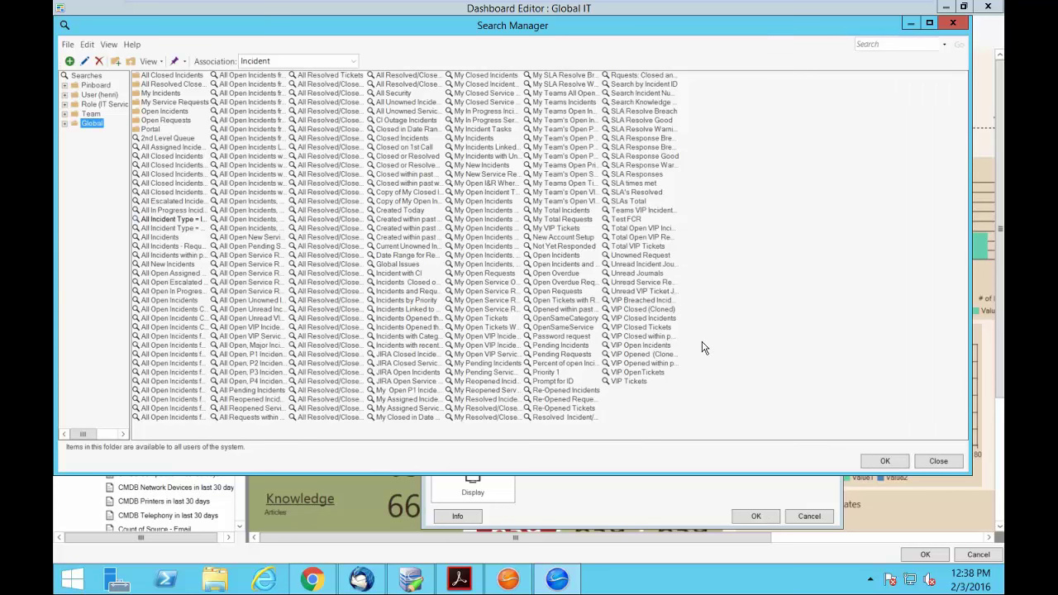
click(955, 25)
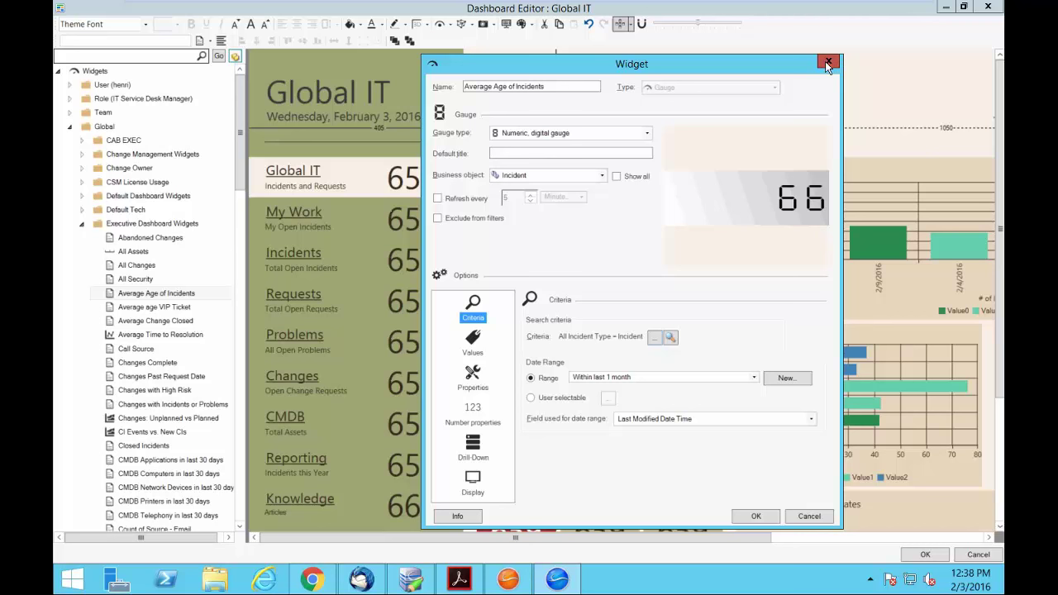
click(827, 62)
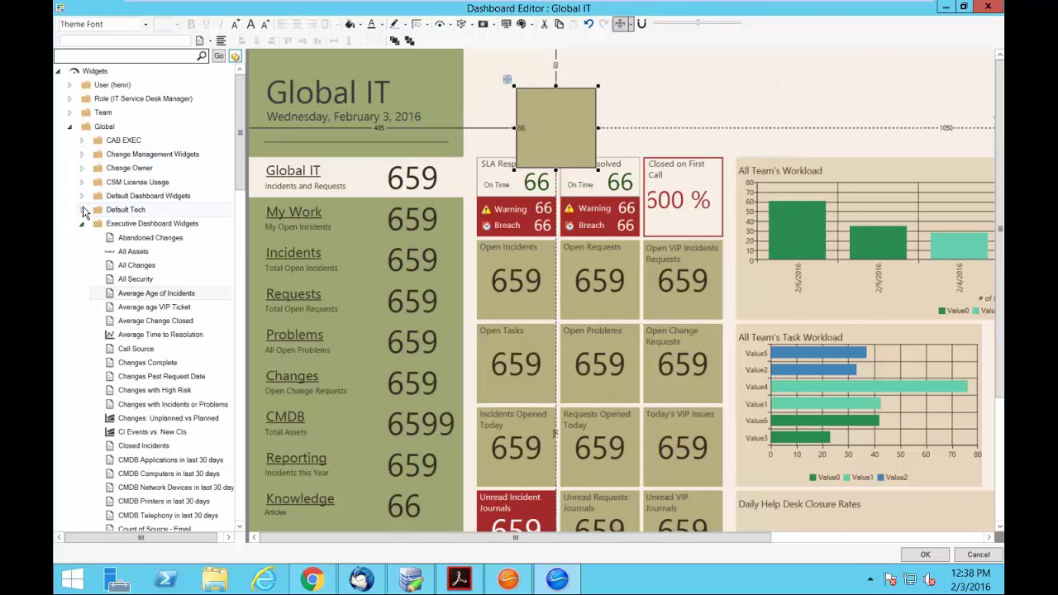
View the widgets in the Default Tech and Default Dashboard Widgets folders, and close the dashboard editor without saving changes
click(82, 210)
click(81, 196)
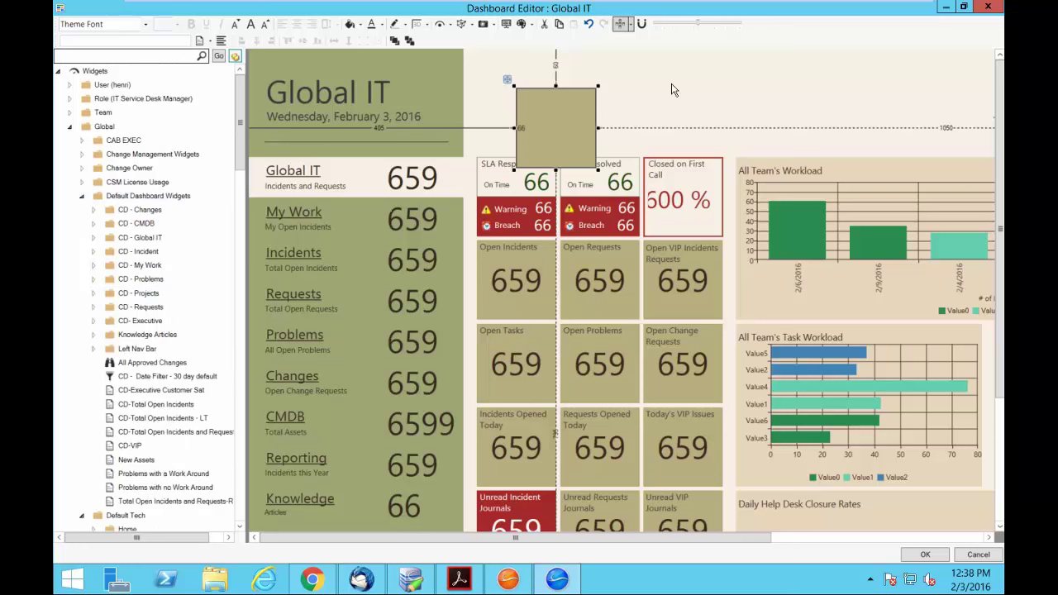
click(988, 7)
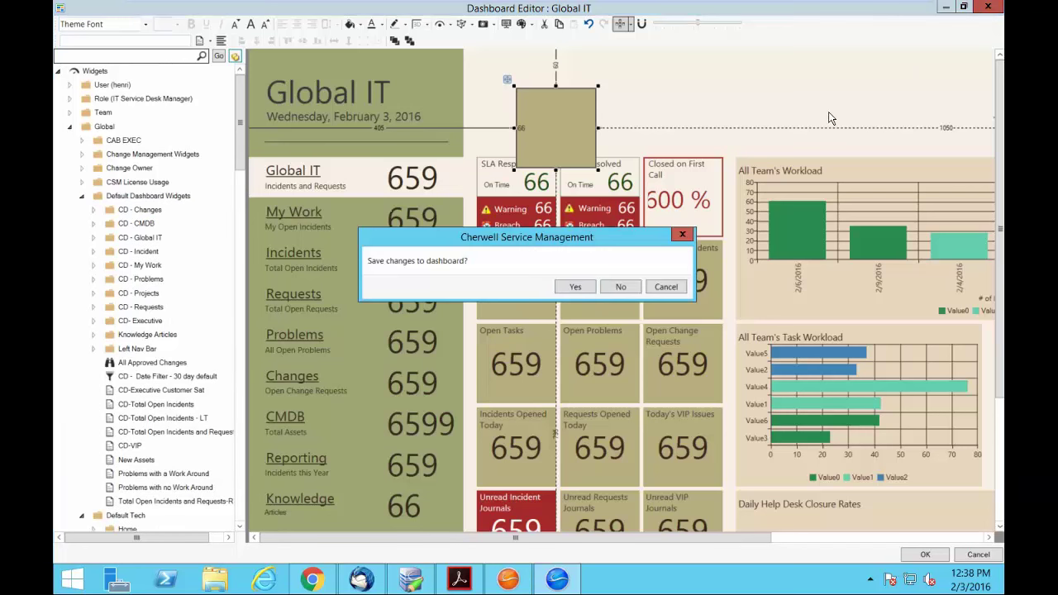
click(620, 287)
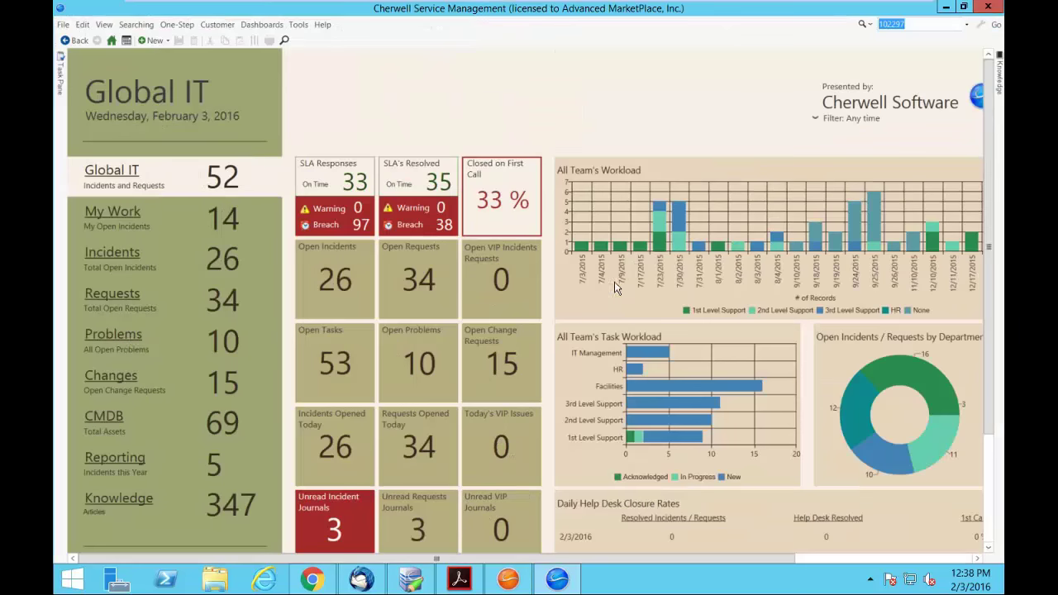
View the Problems dashboard, and open the Executive dashboard from the Executive Dashboard Pack among the additional dashboards
click(124, 334)
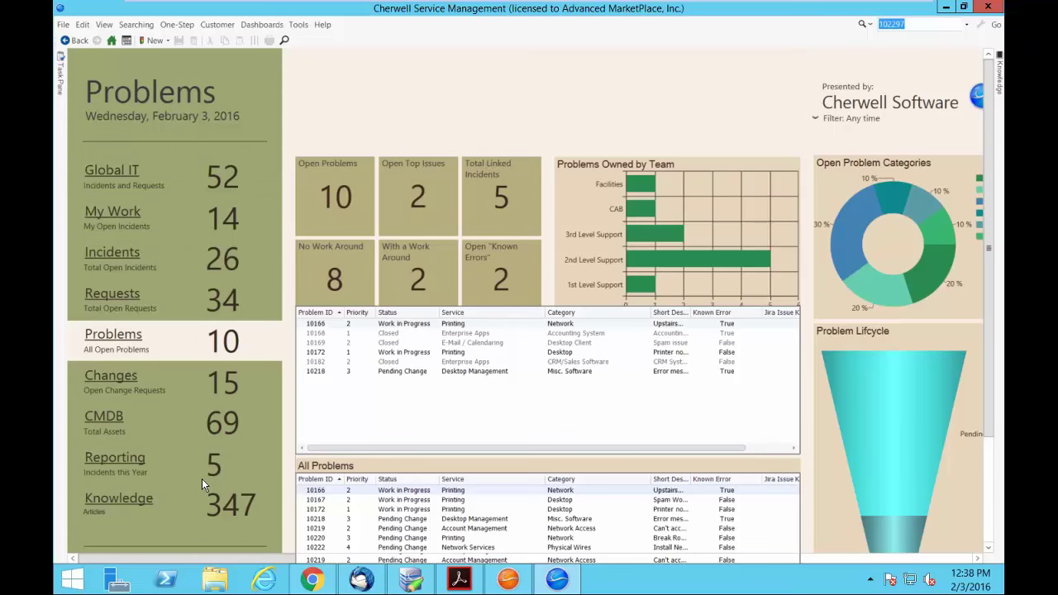
scroll(201, 479, down, 2)
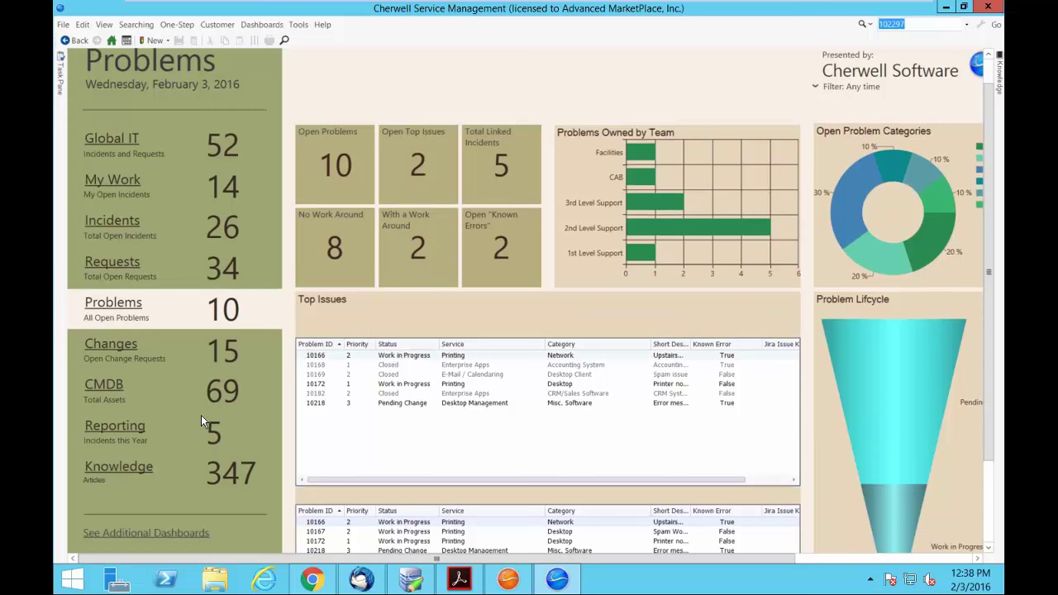
scroll(128, 469, down, 3)
click(128, 470)
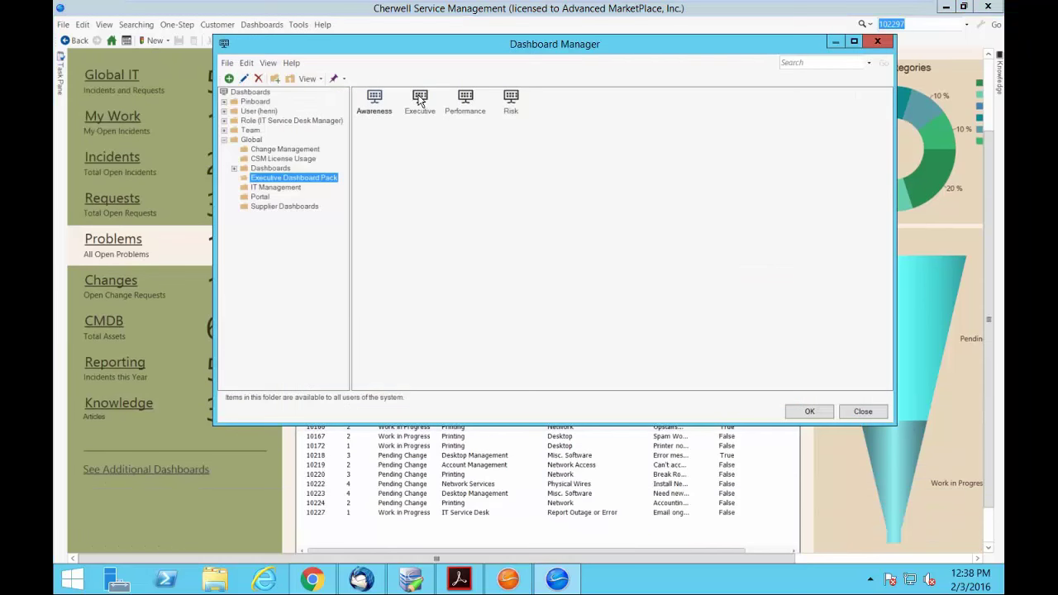
click(420, 99)
double_click(420, 99)
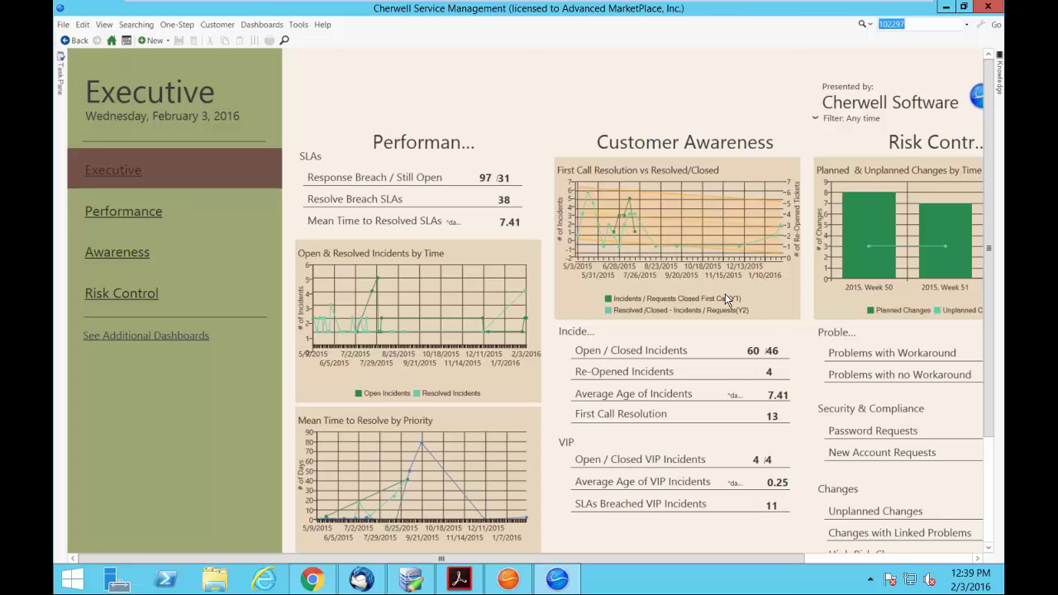
View the Performance dashboard and the dashboards in the Executive Dashboard Pack folder, and return to the home dashboard
click(93, 213)
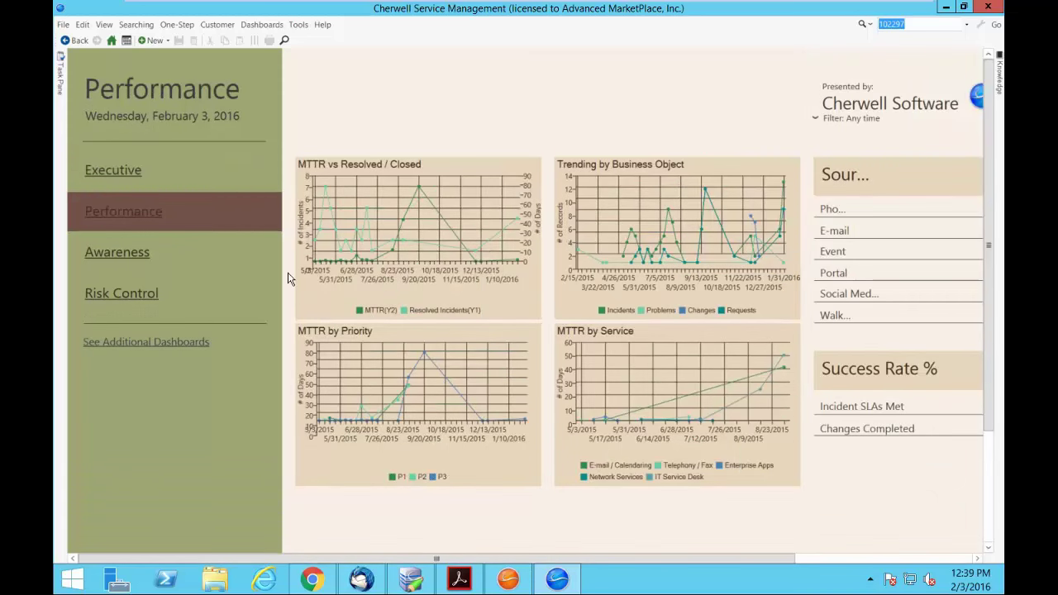
click(267, 28)
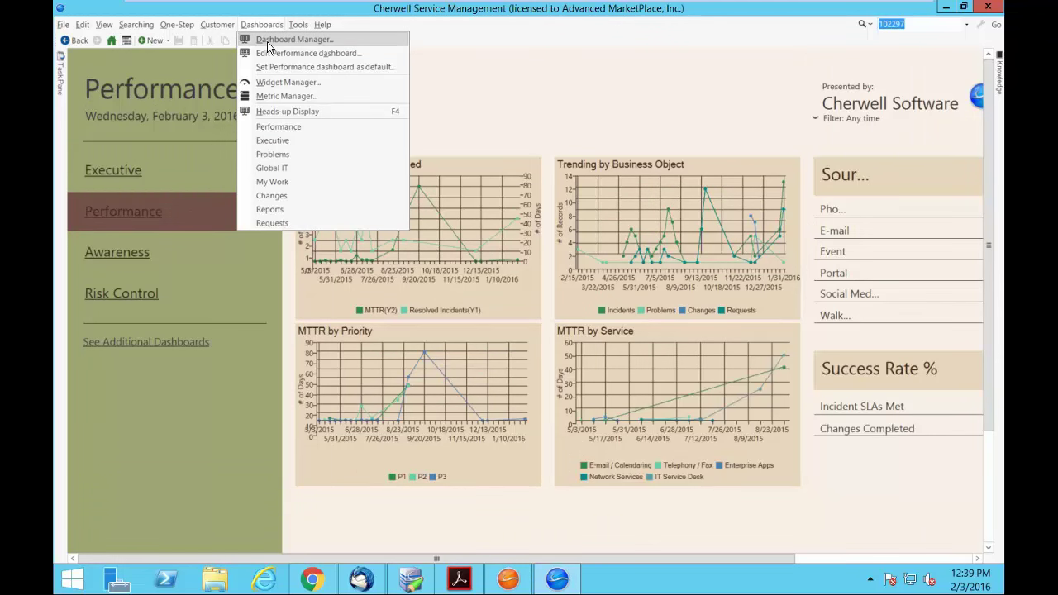
click(267, 40)
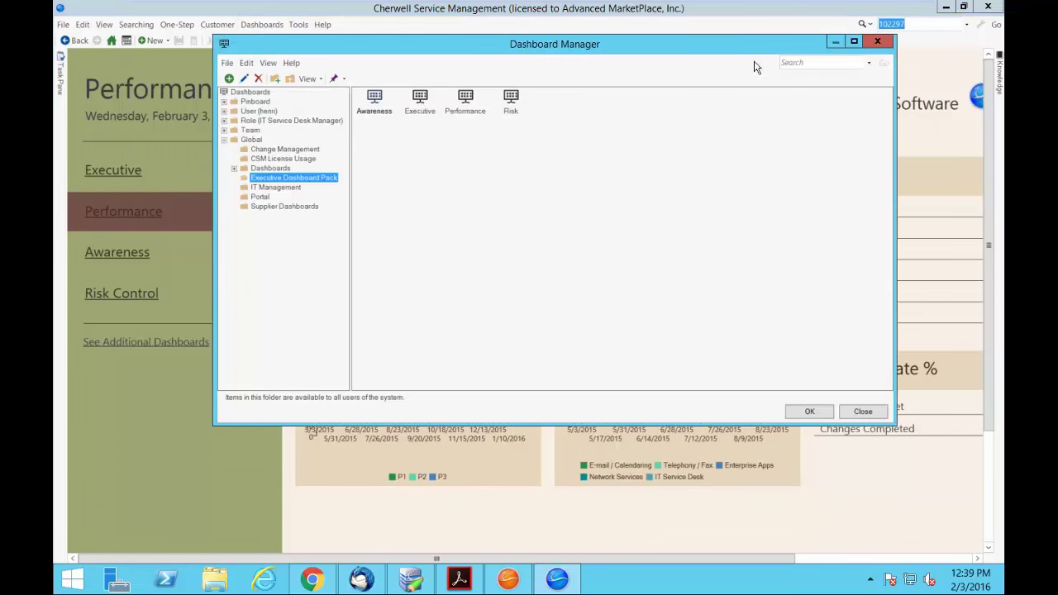
click(878, 42)
click(113, 39)
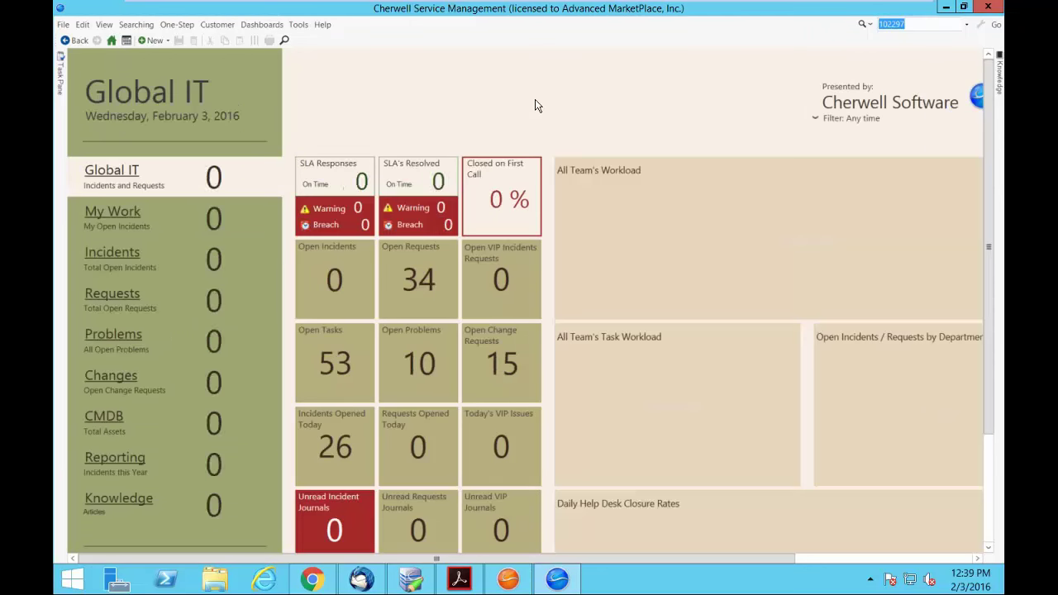
Open the CSM License Usage dashboard from the global CSM License Usage folder in the Dashboard Manager
click(261, 24)
click(261, 24)
click(256, 41)
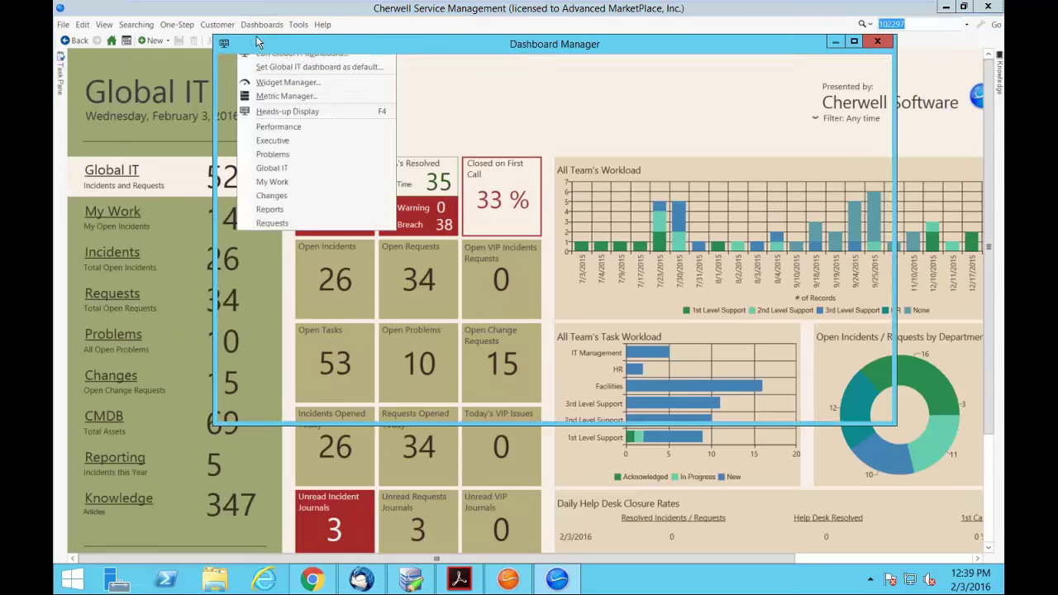
click(293, 160)
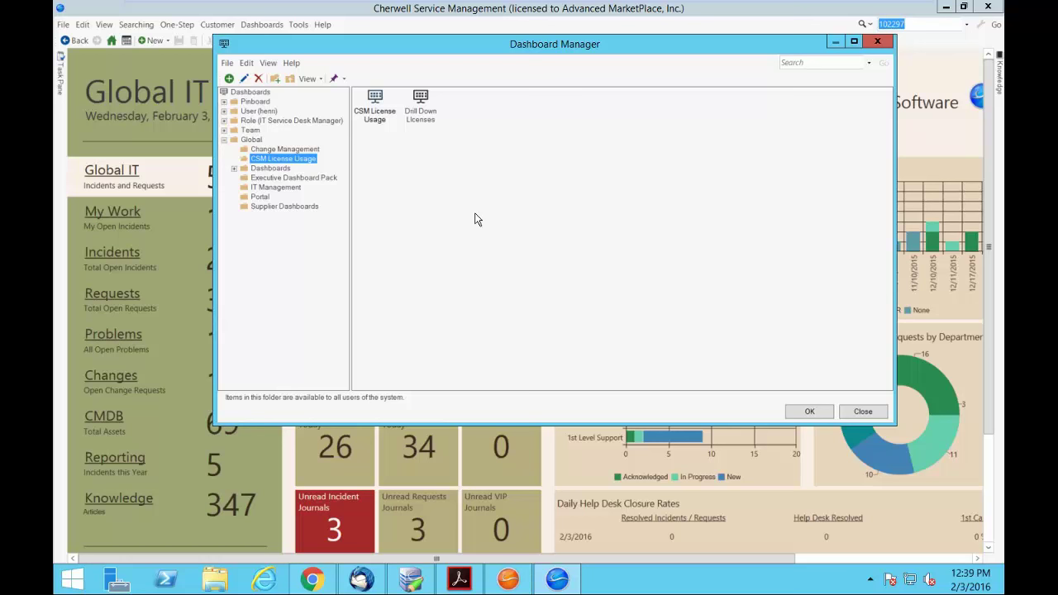
click(371, 108)
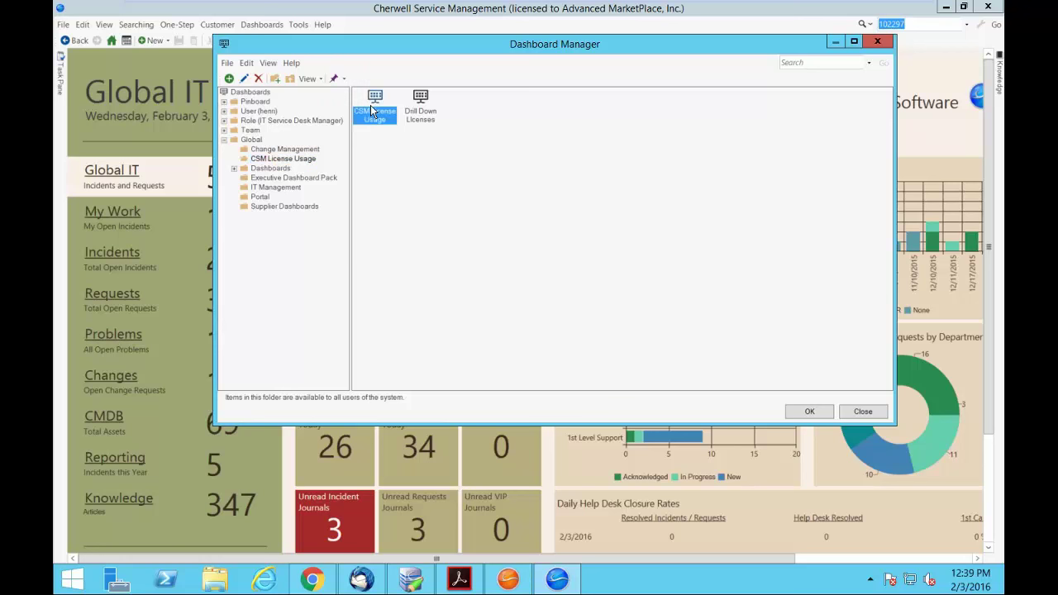
double_click(372, 108)
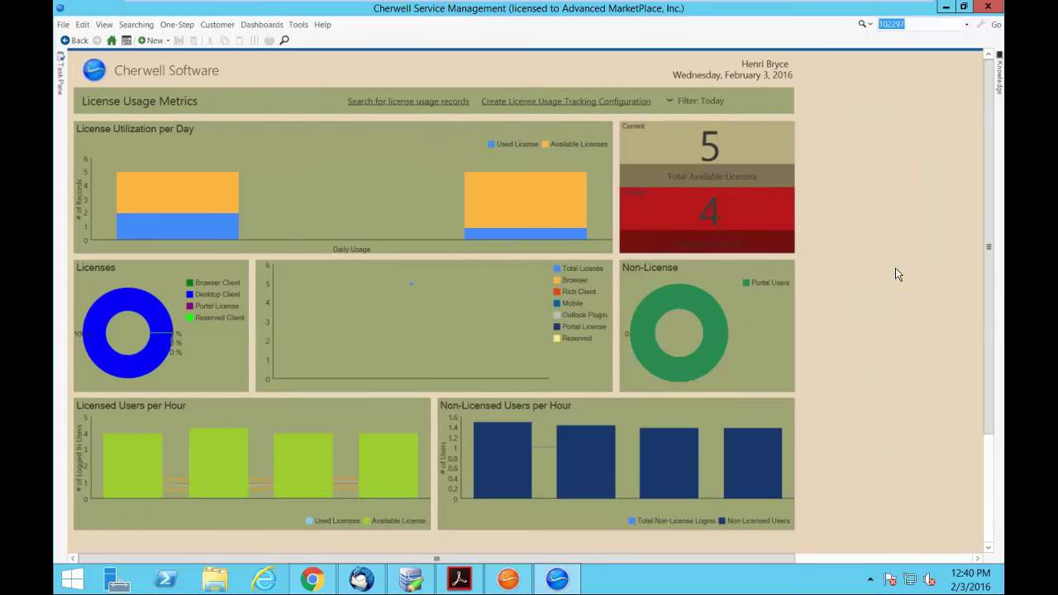
Open the Drill Down Licenses dashboard, look through its license usage records, and return to the home dashboard
click(259, 26)
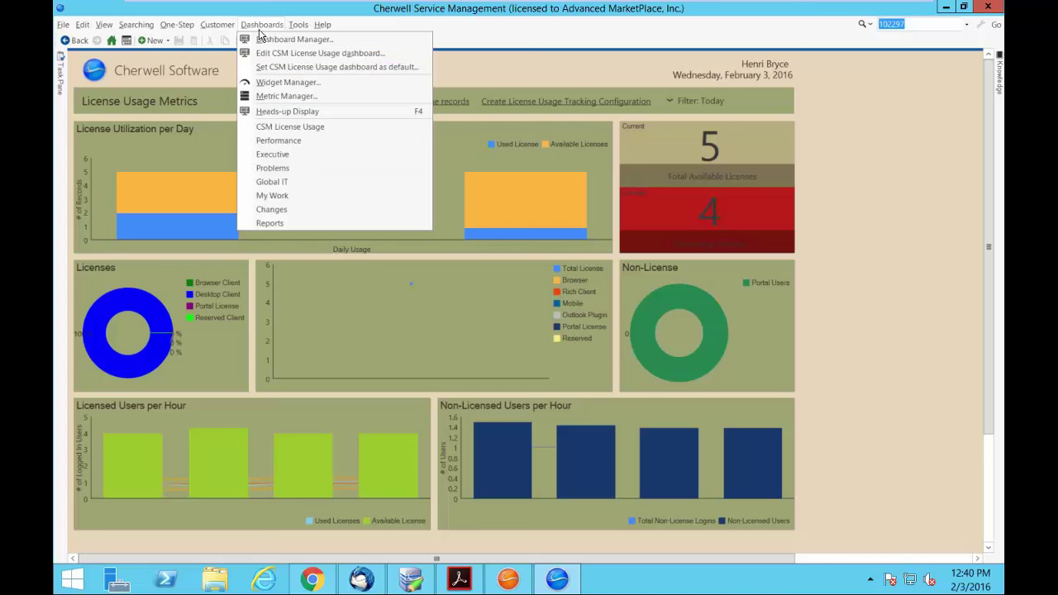
click(281, 38)
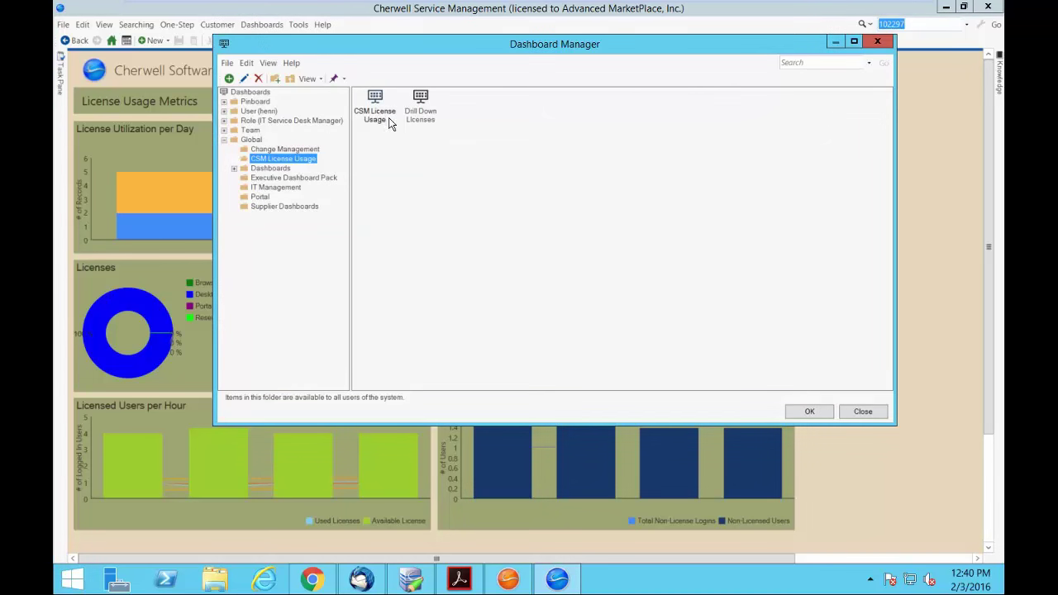
click(422, 116)
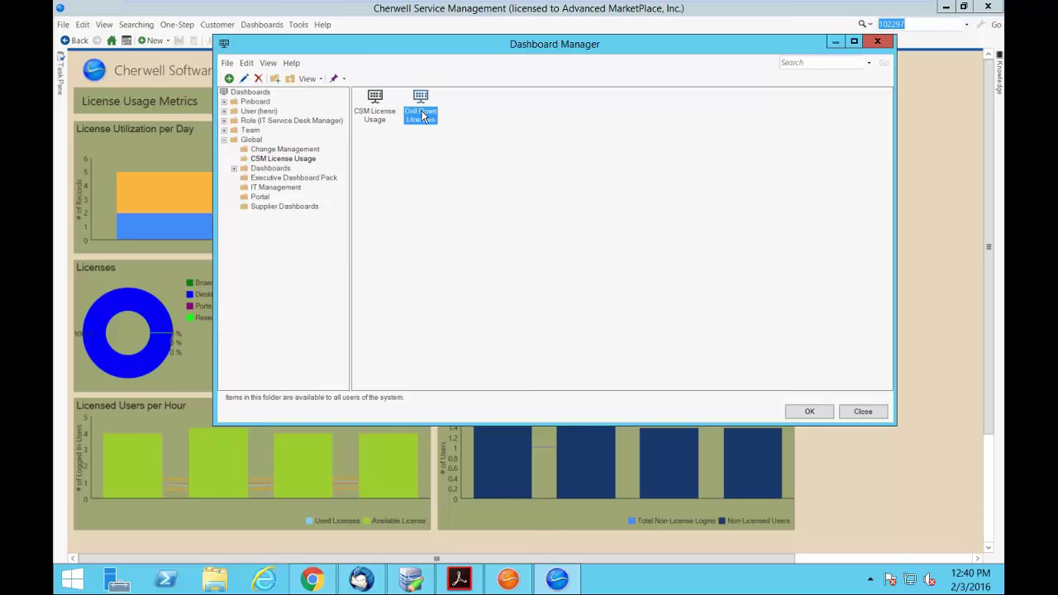
double_click(422, 115)
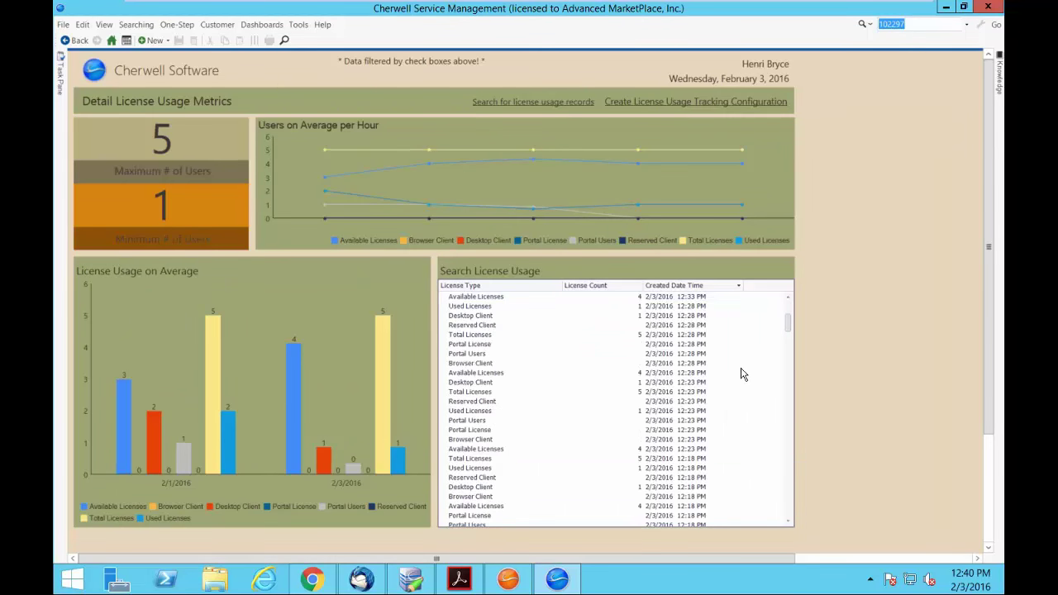
scroll(742, 374, down, 10)
scroll(740, 373, up, 10)
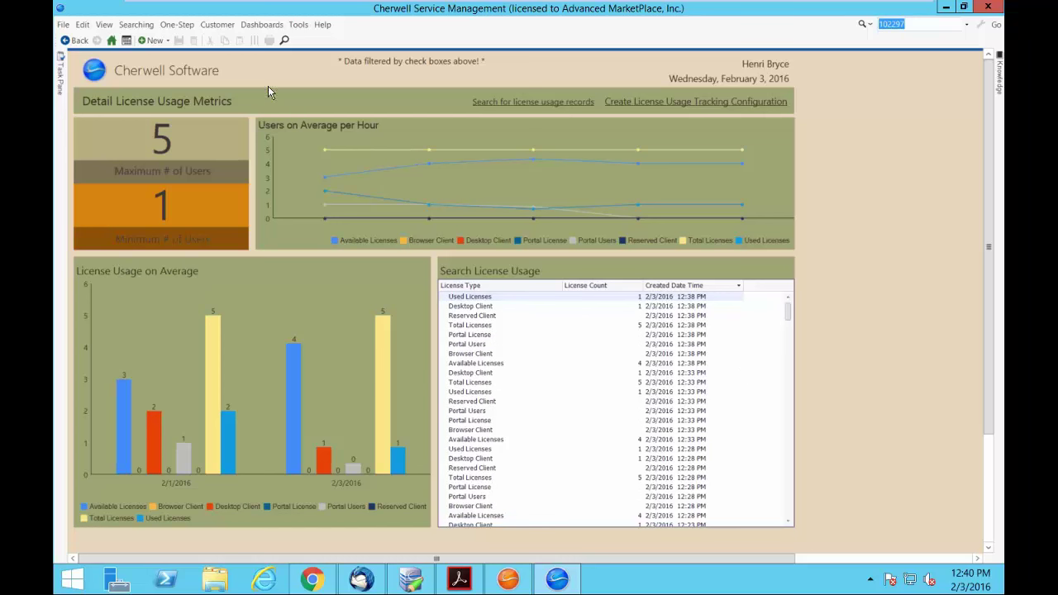
click(111, 41)
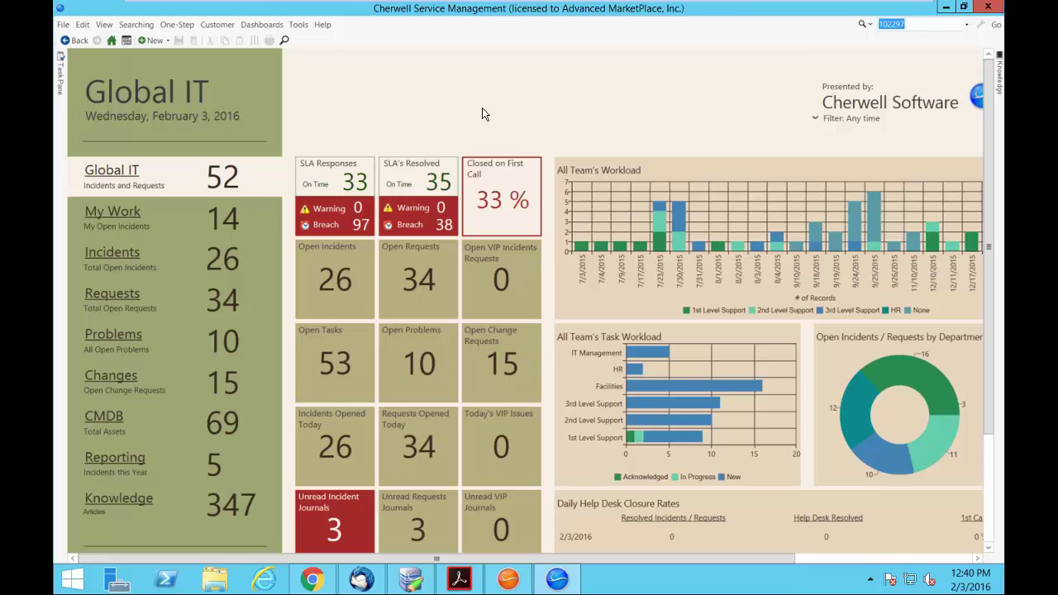
Open the newest New Employee Setup service request from the Total Open Requests list on the Requests dashboard
click(120, 292)
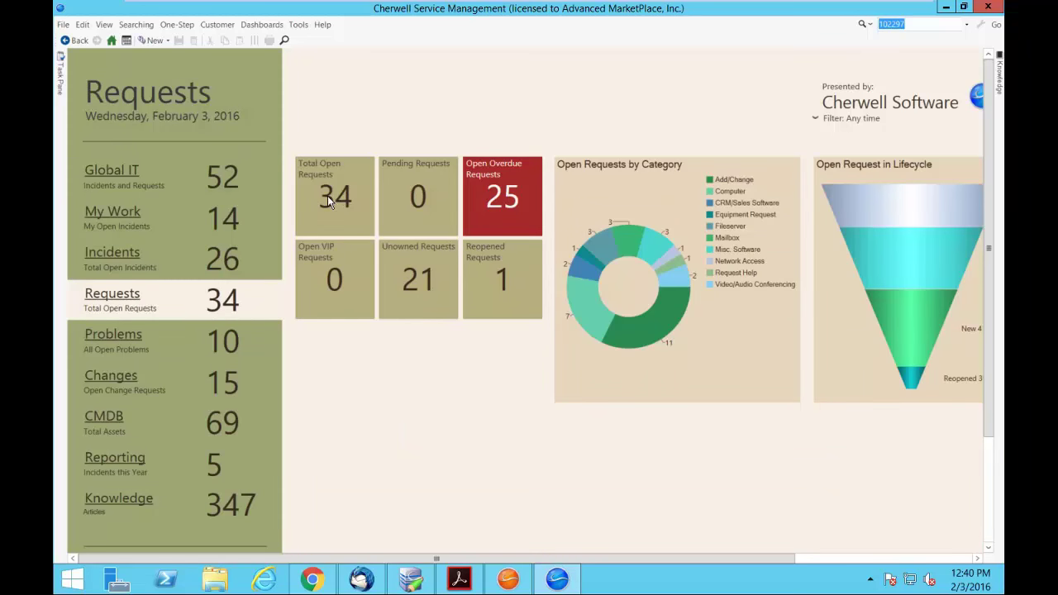
click(327, 201)
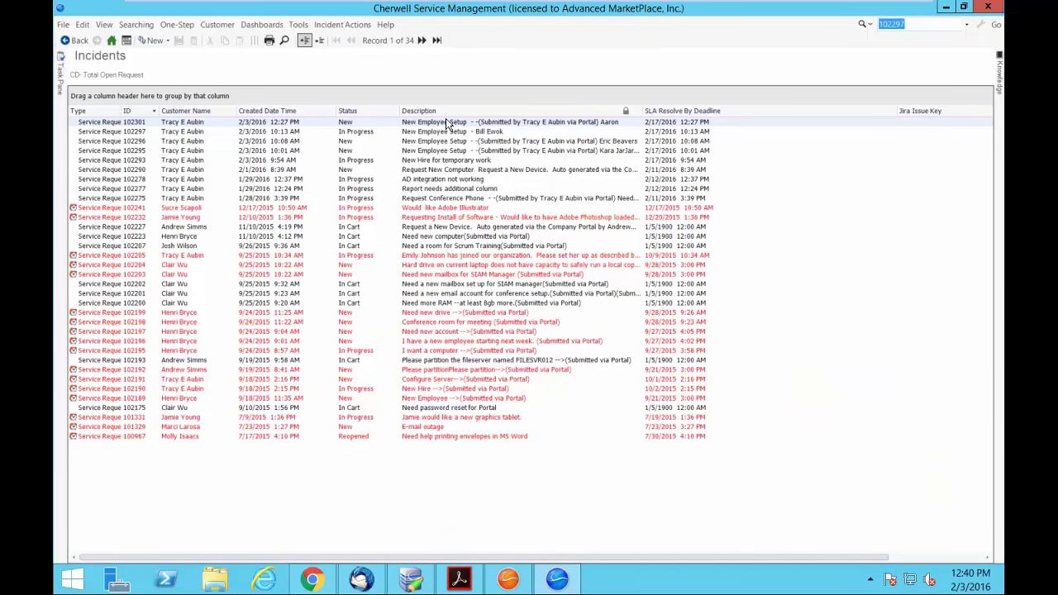
double_click(446, 118)
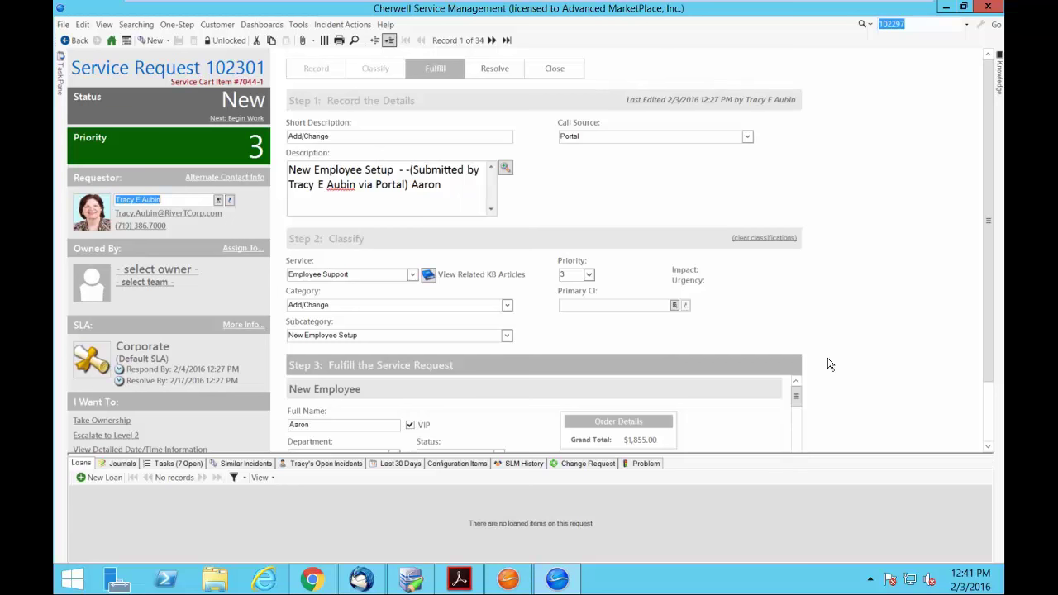
View the service request's open tasks and the Acquire a Laptop task details, resizing the related-records area as needed
drag(776, 455, 381, 317)
click(168, 328)
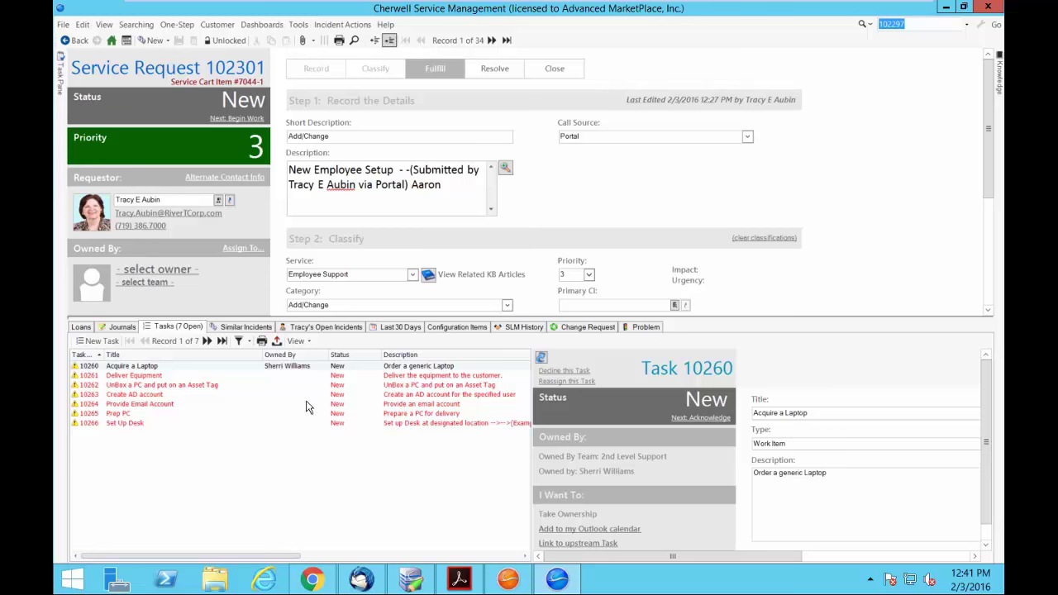
click(986, 548)
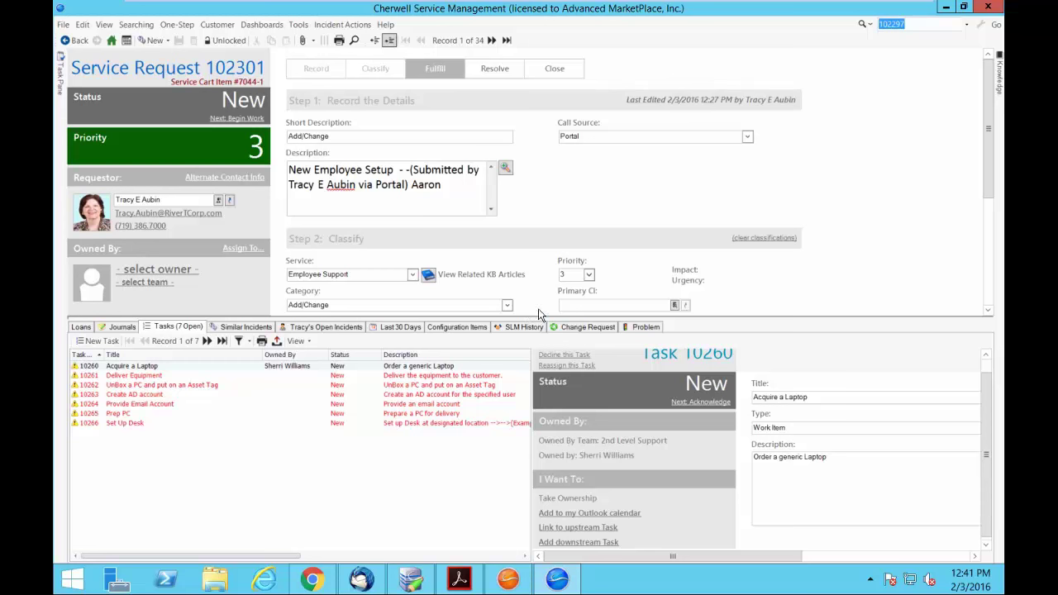
drag(539, 321, 524, 421)
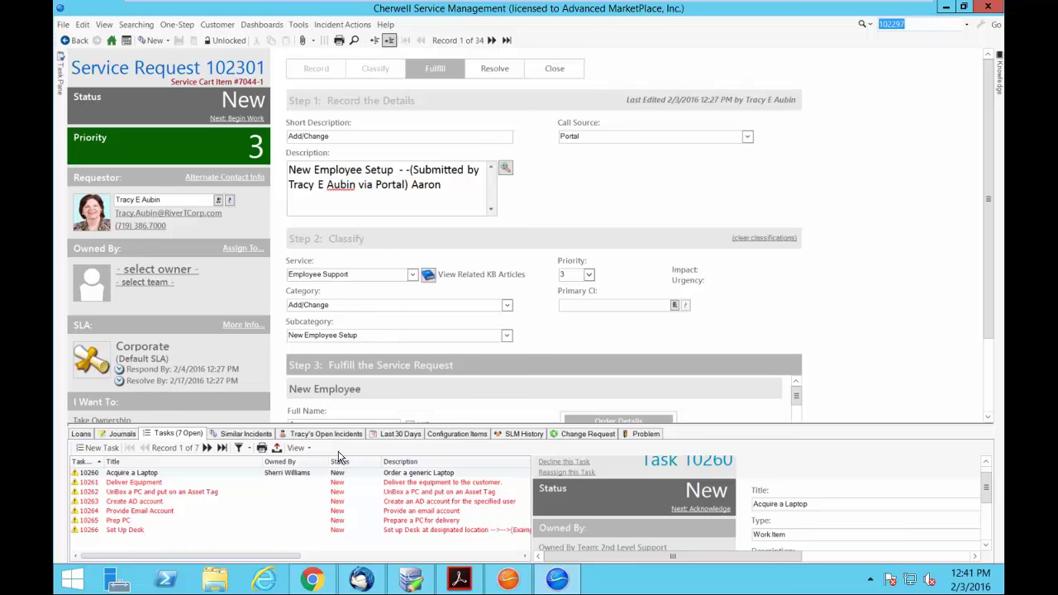
drag(345, 423, 345, 325)
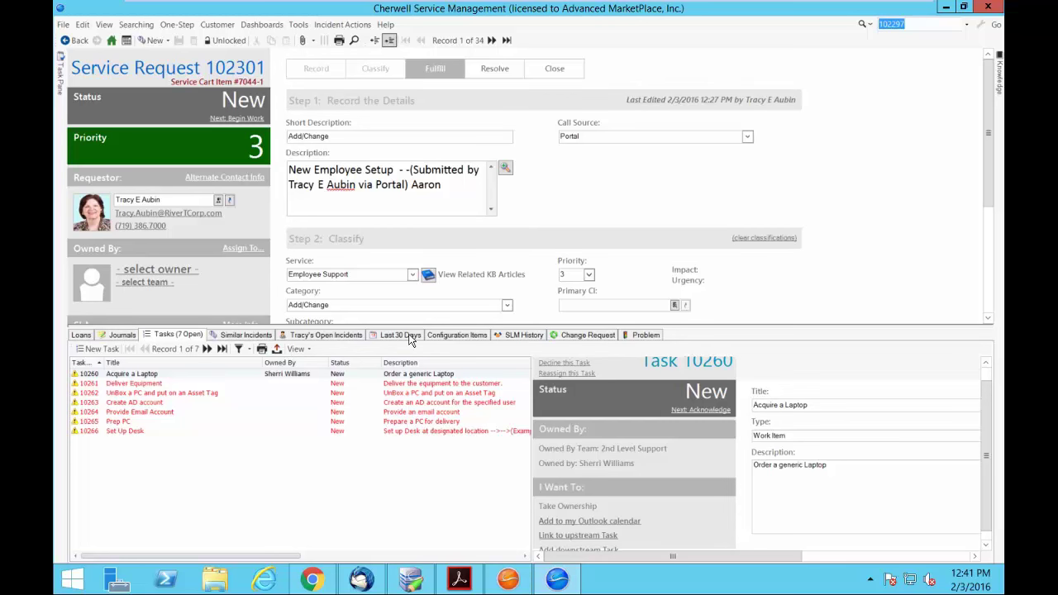
drag(425, 329, 420, 388)
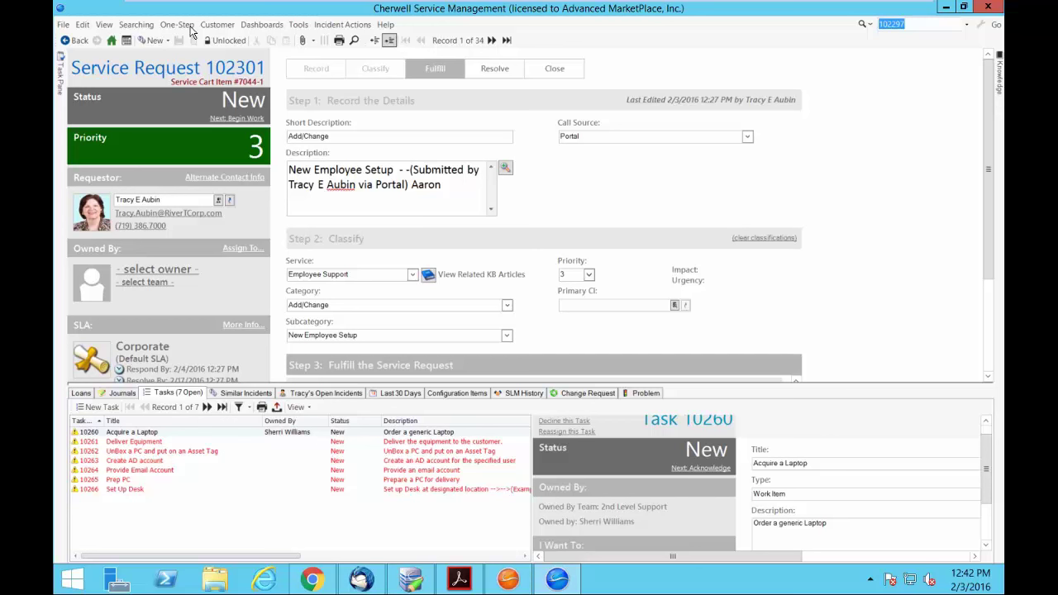
View the record types that can be created, and create a new incident
click(65, 26)
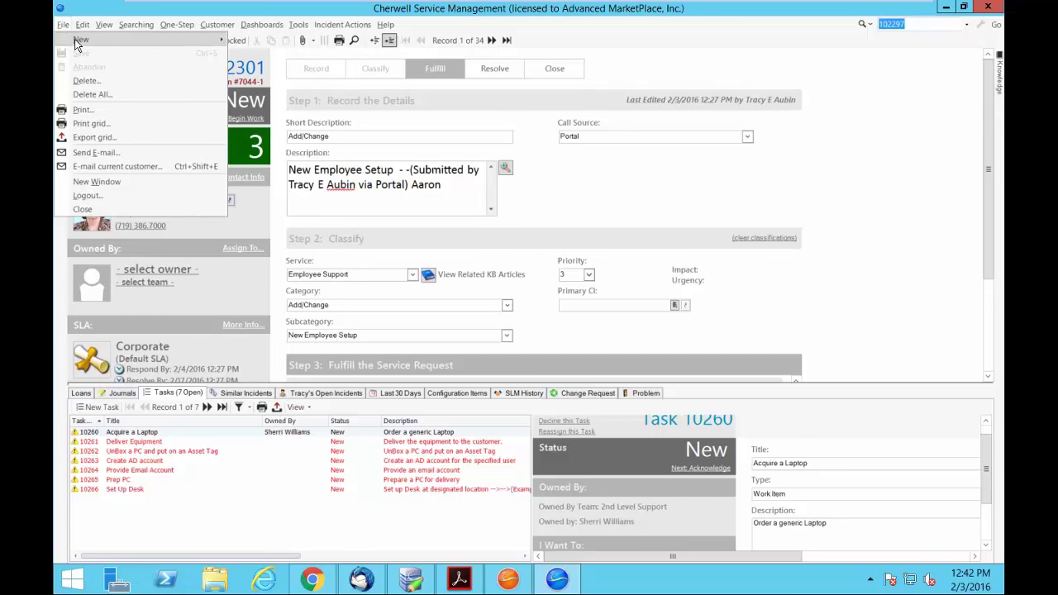
mouse_move(79, 43)
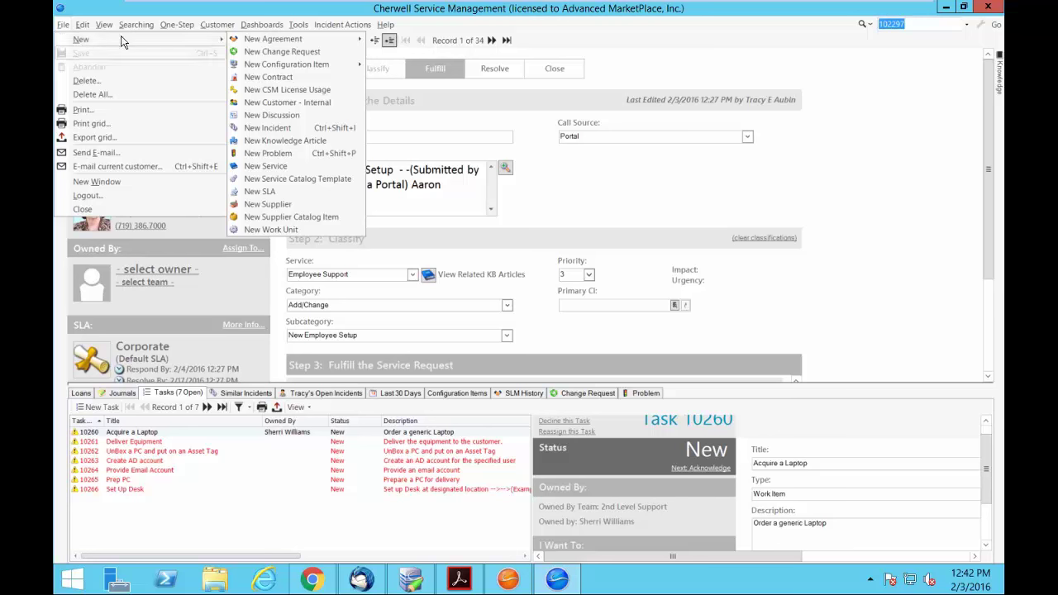
click(66, 25)
click(66, 25)
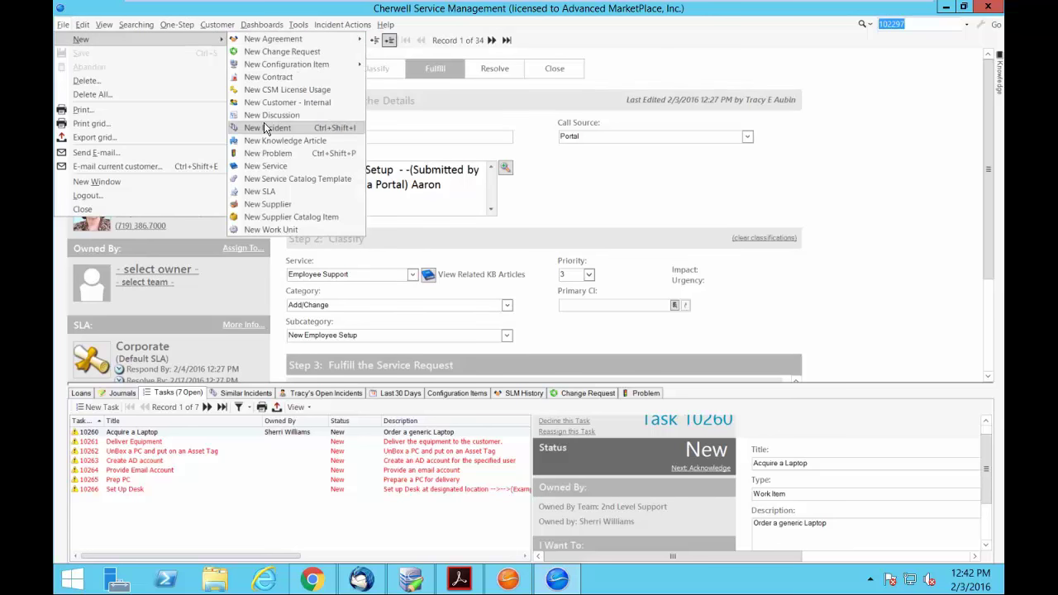
click(266, 128)
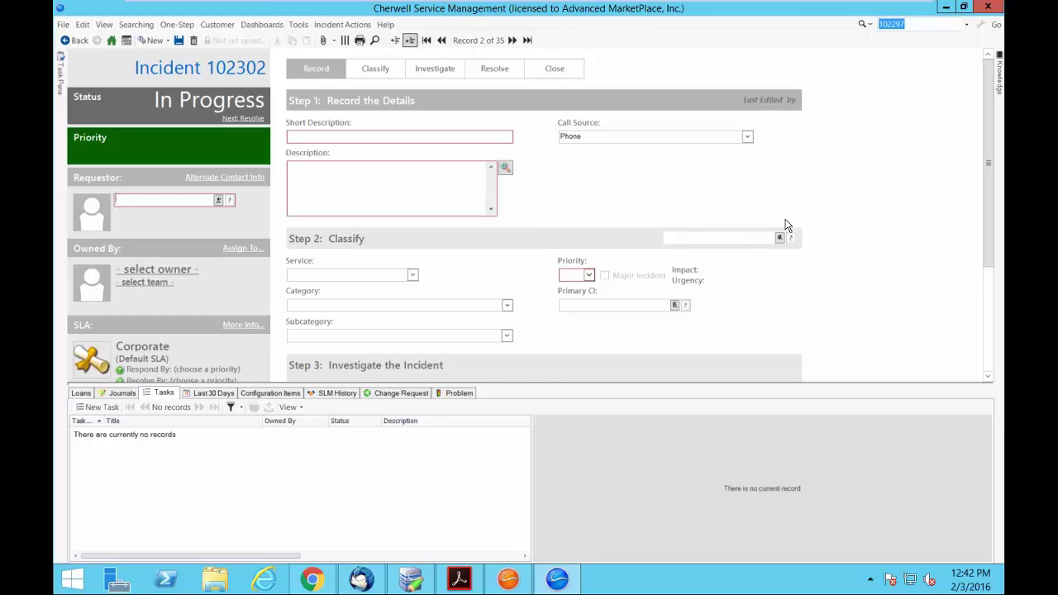
click(912, 30)
Pin and widen the Task Pane to review the available incident actions, and unpin it again
mouse_move(61, 70)
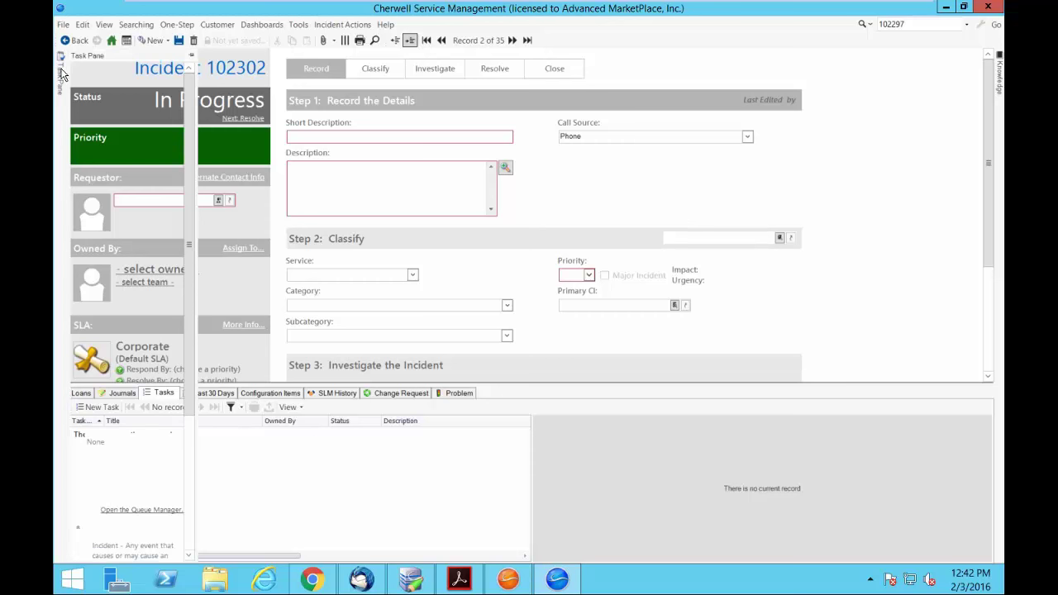
click(191, 56)
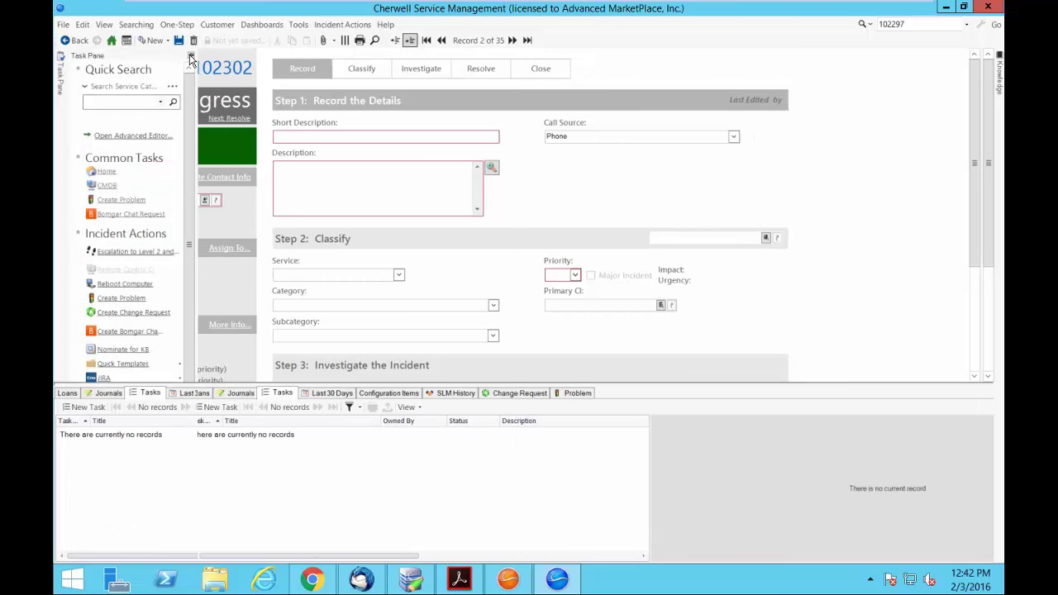
drag(185, 122, 267, 122)
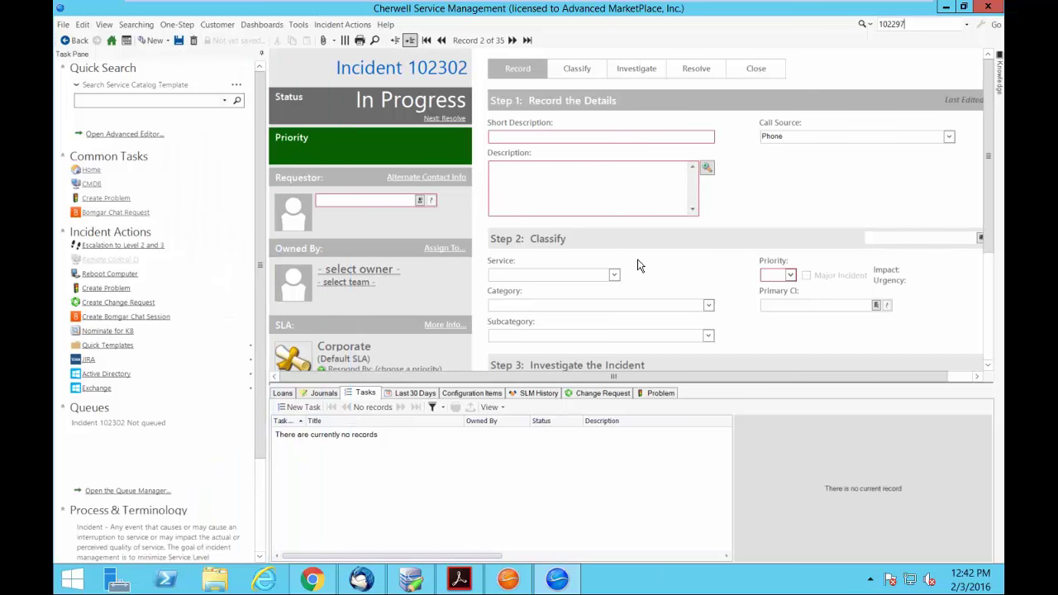
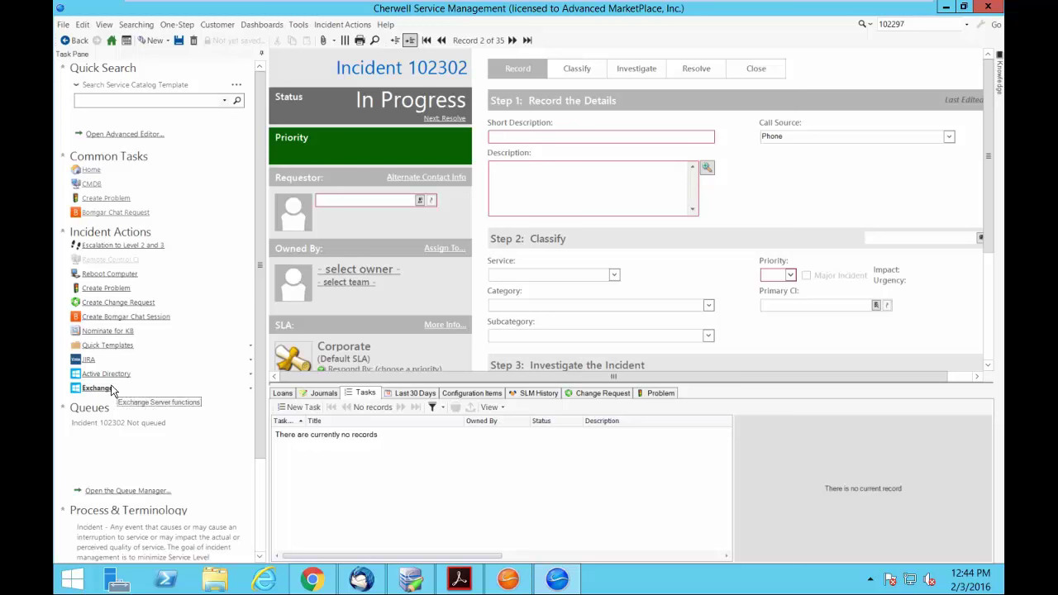
click(328, 25)
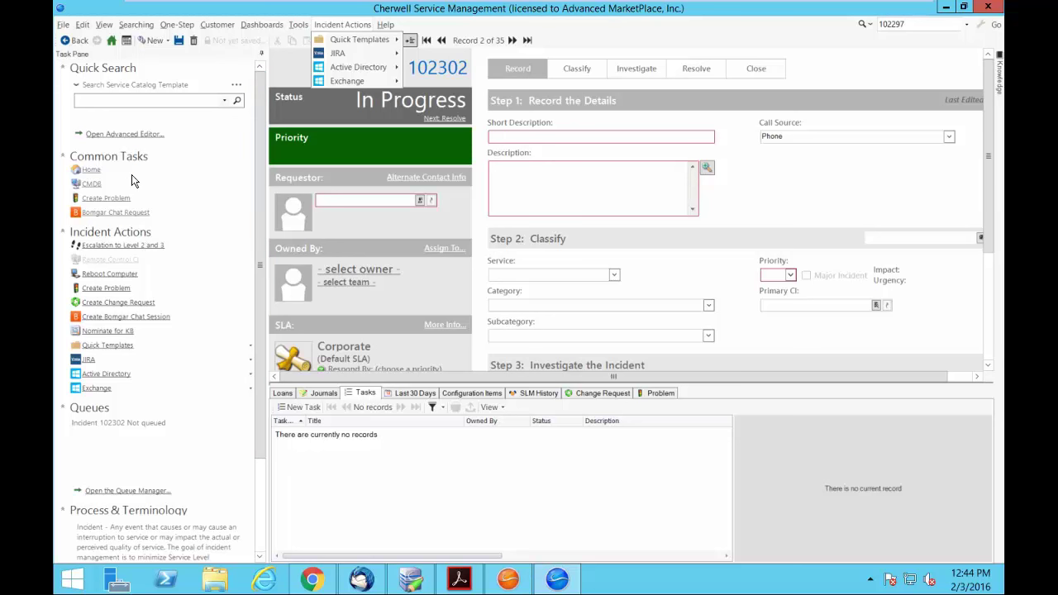
click(259, 54)
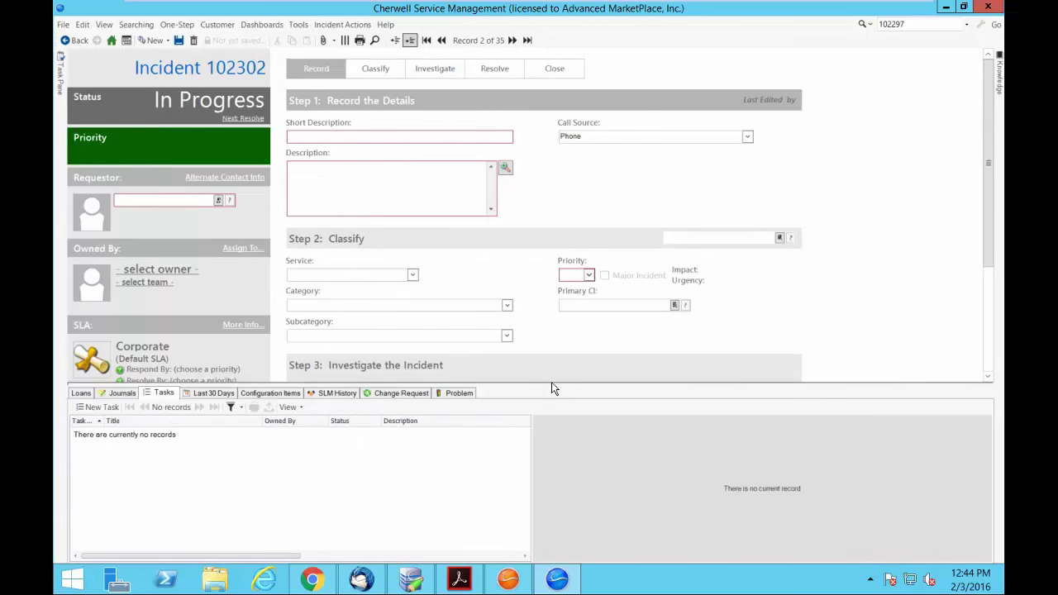
Enter "Email not launching" as the incident's short description and copy the same text into its description
drag(551, 382, 552, 398)
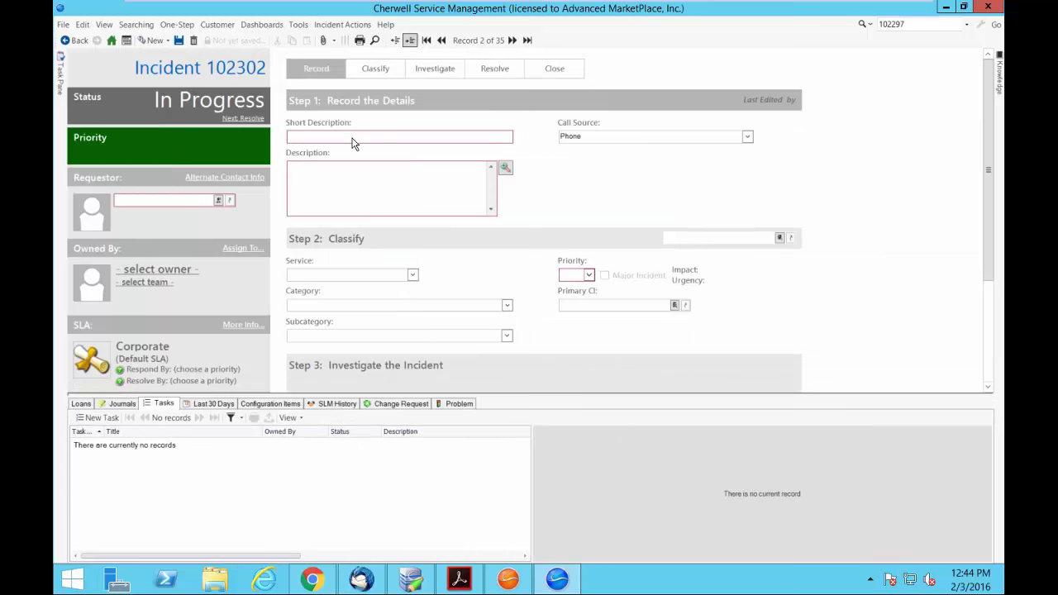
click(352, 141)
text(Email not launching)
drag(361, 134, 253, 127)
key(ctrl+c)
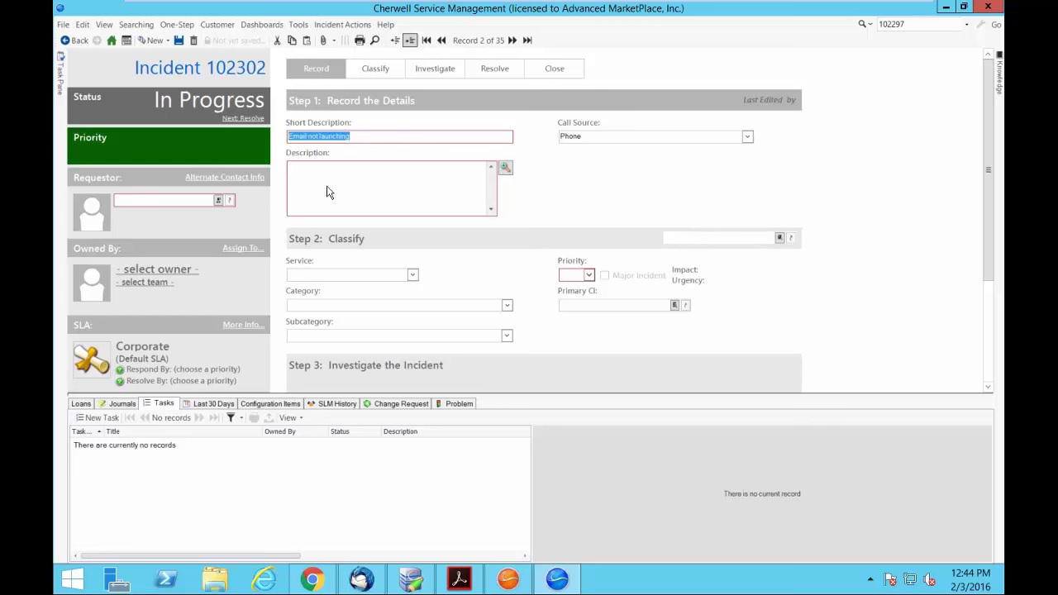
click(326, 192)
key(ctrl+v)
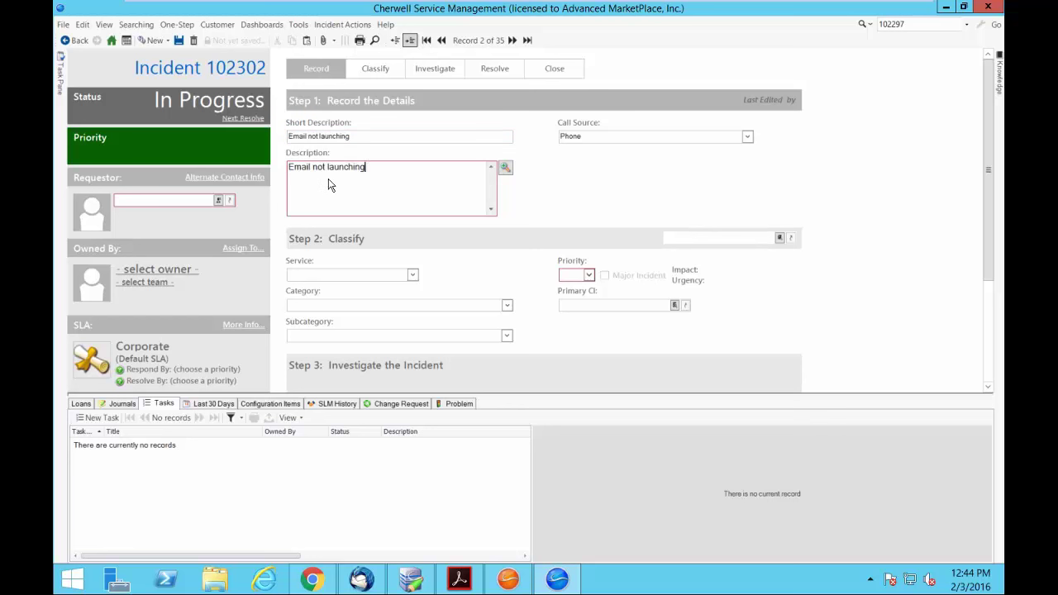
Fill in the incident's requestor by looking up the start of the customer's first name with a wildcard
click(154, 201)
text(tra)
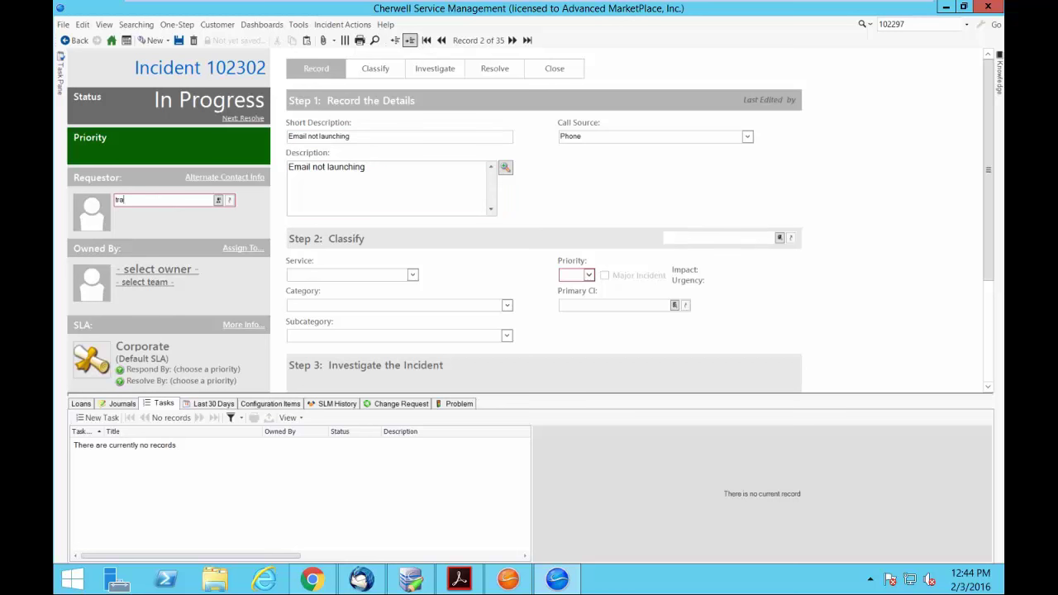
text(c*)
key(Tab)
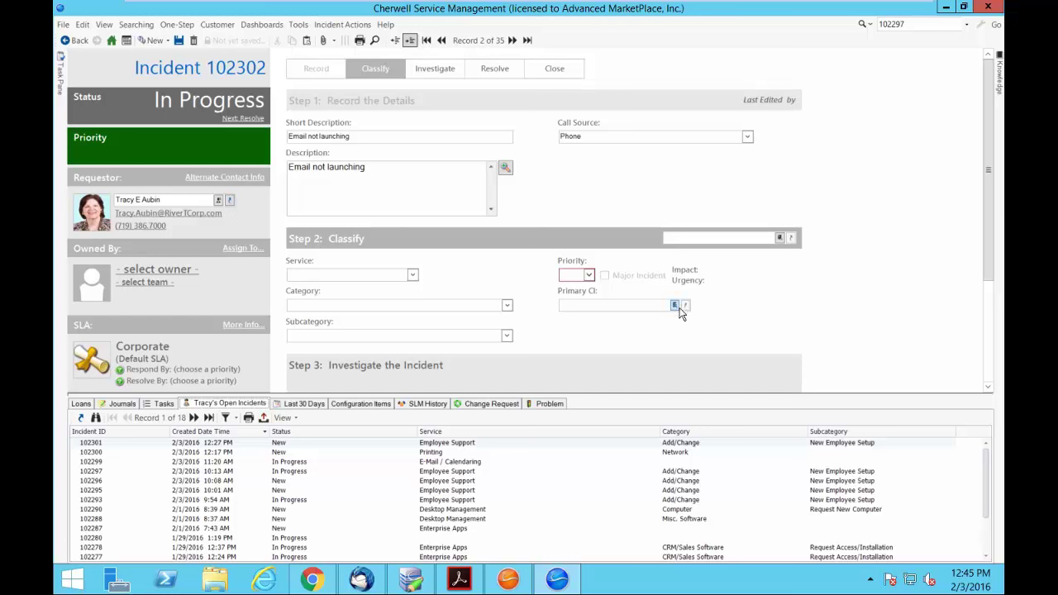
View the requestor's employee record, including the personnel information, and close it without changes
click(231, 200)
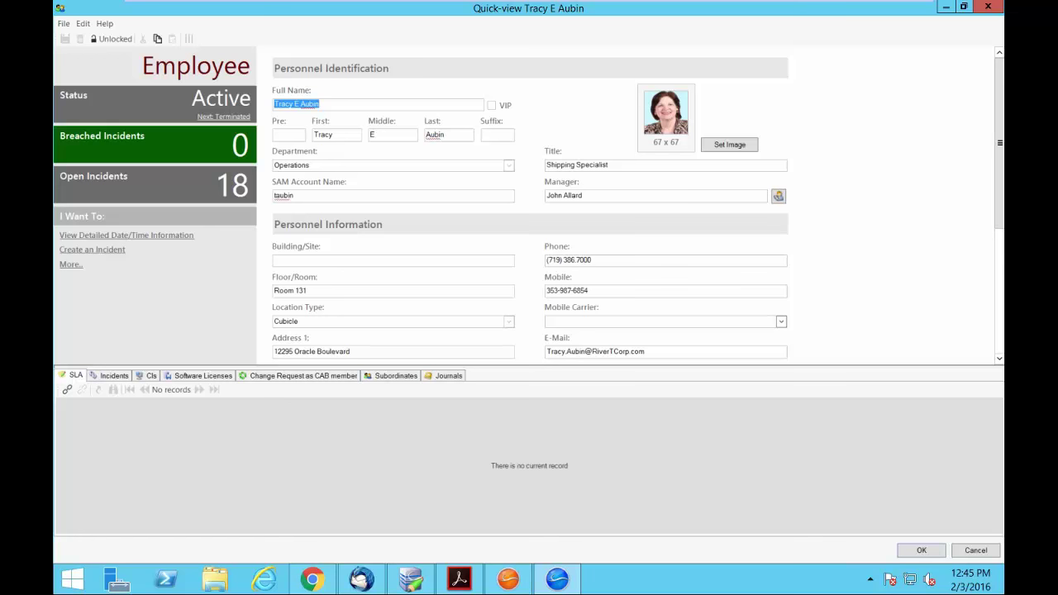
click(999, 361)
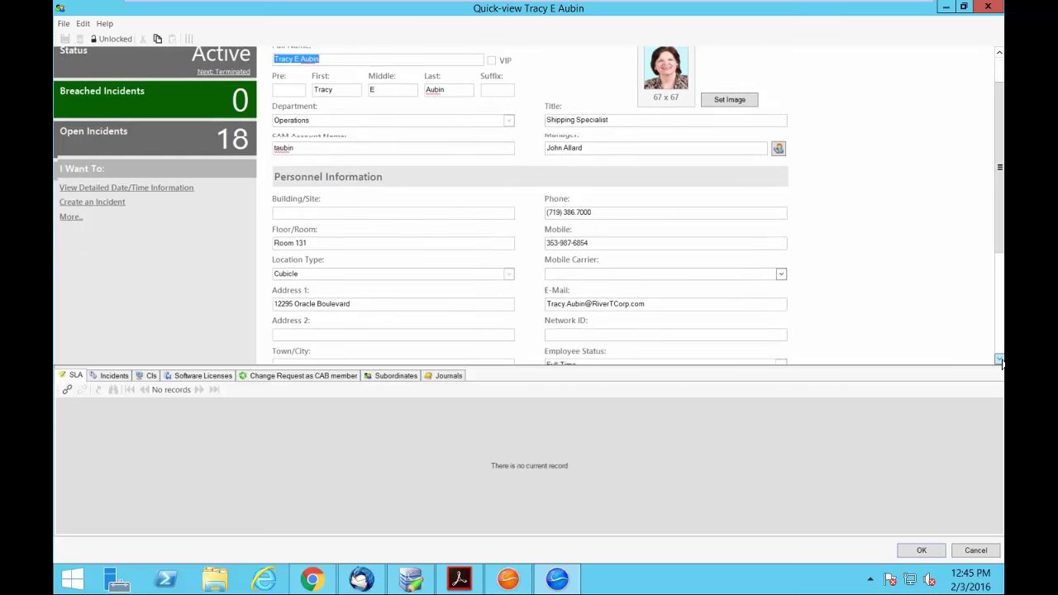
click(999, 361)
click(999, 360)
click(1000, 360)
click(1000, 360)
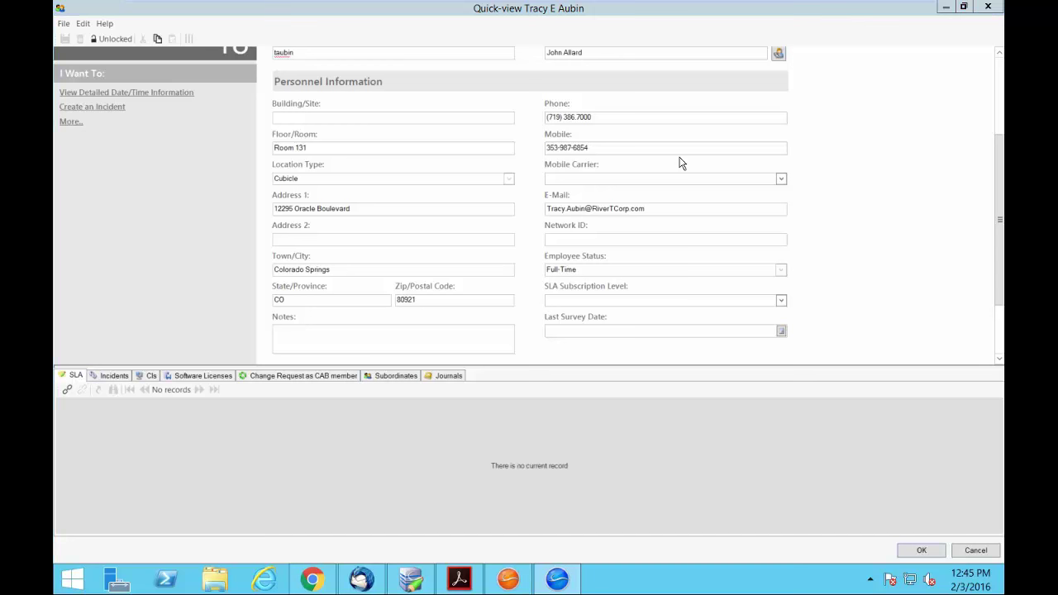
key(Escape)
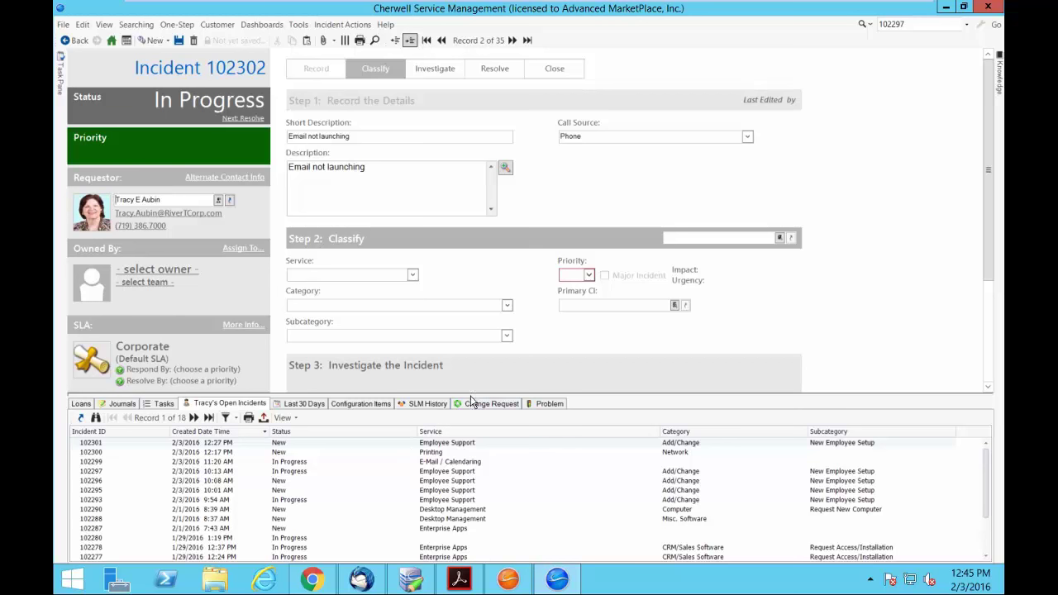
Enlarge the related-records area to view the requestor's open incidents and those from the last 30 days, and shrink it again
drag(469, 396, 476, 340)
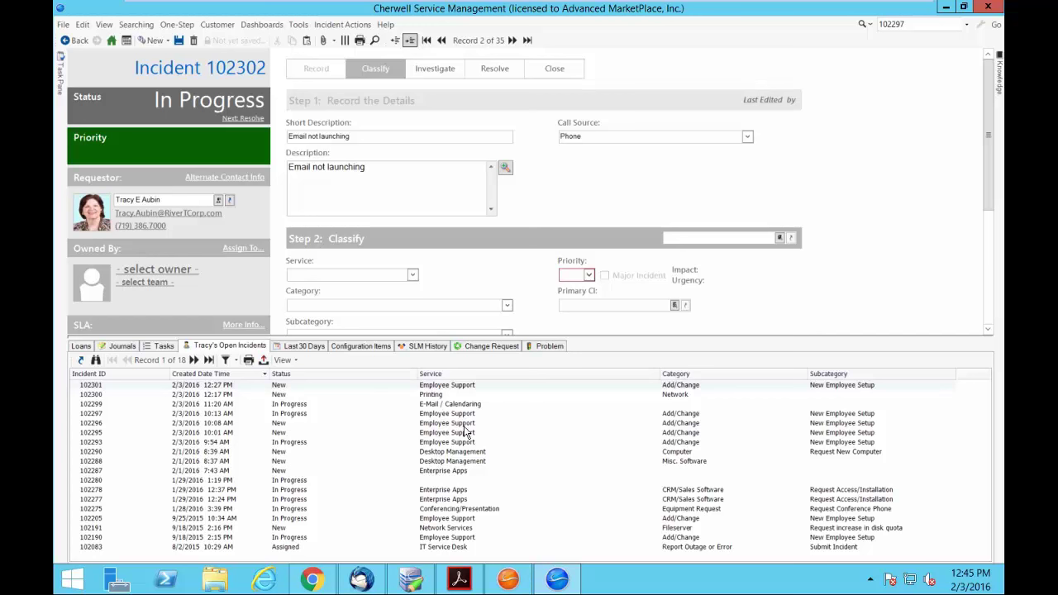
click(289, 347)
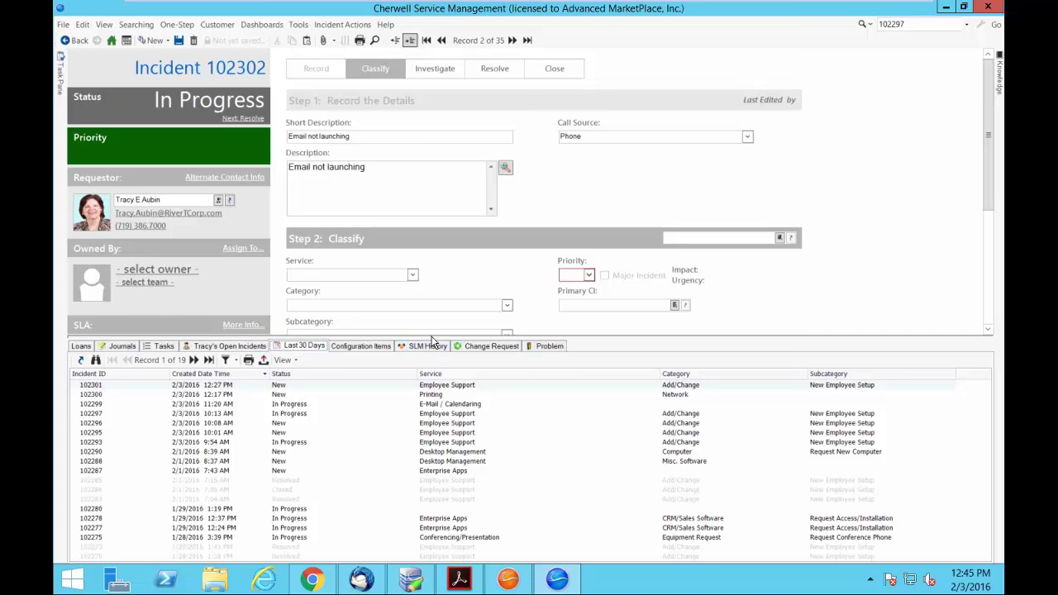
drag(431, 336, 414, 410)
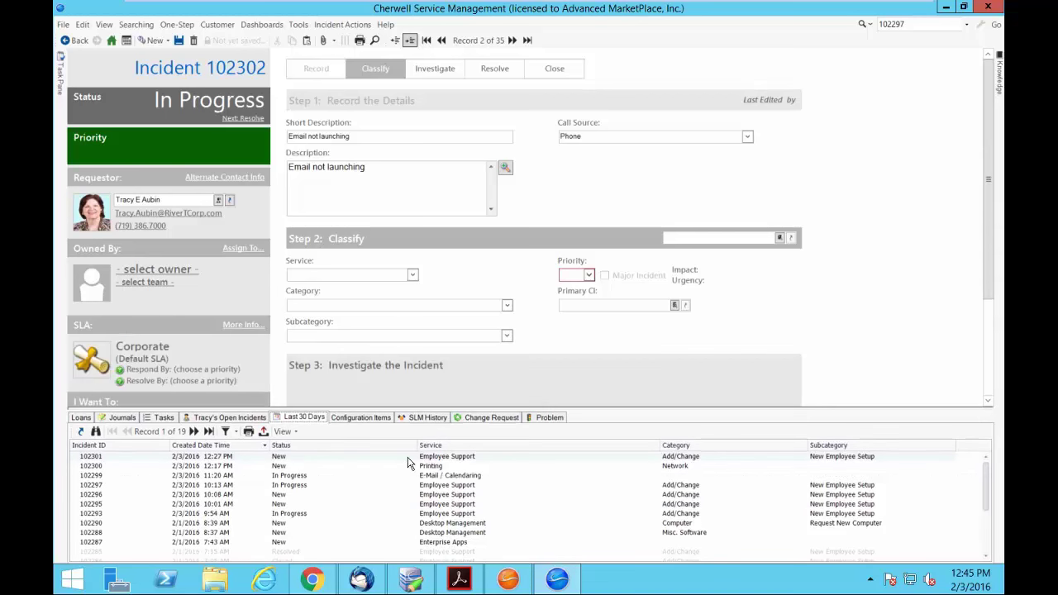
View the SLA explanation for the incident, highlight the customer, service and CI SLAs, and close it
click(239, 325)
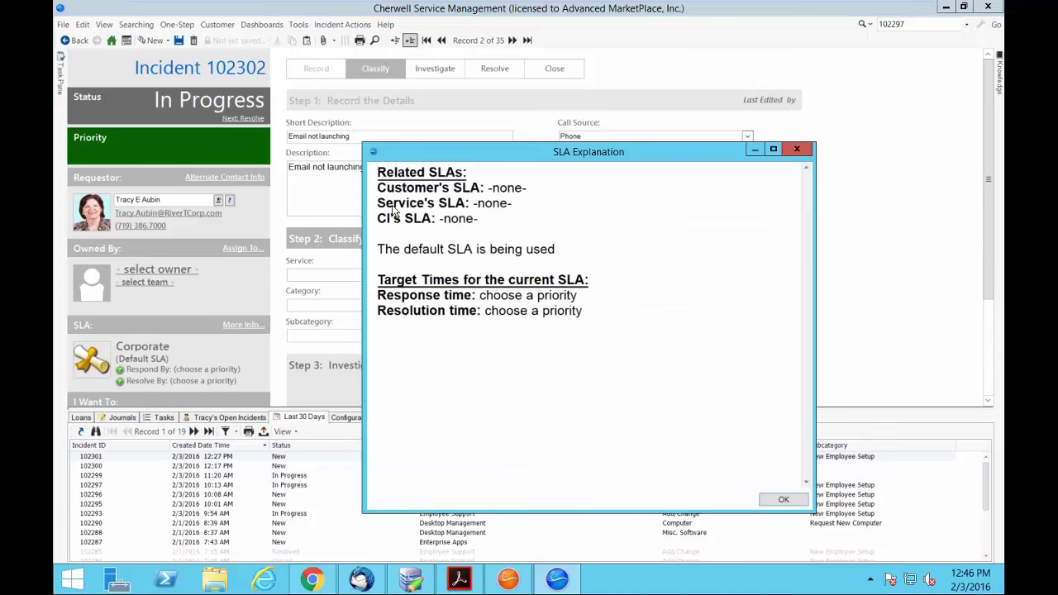
drag(378, 185, 494, 214)
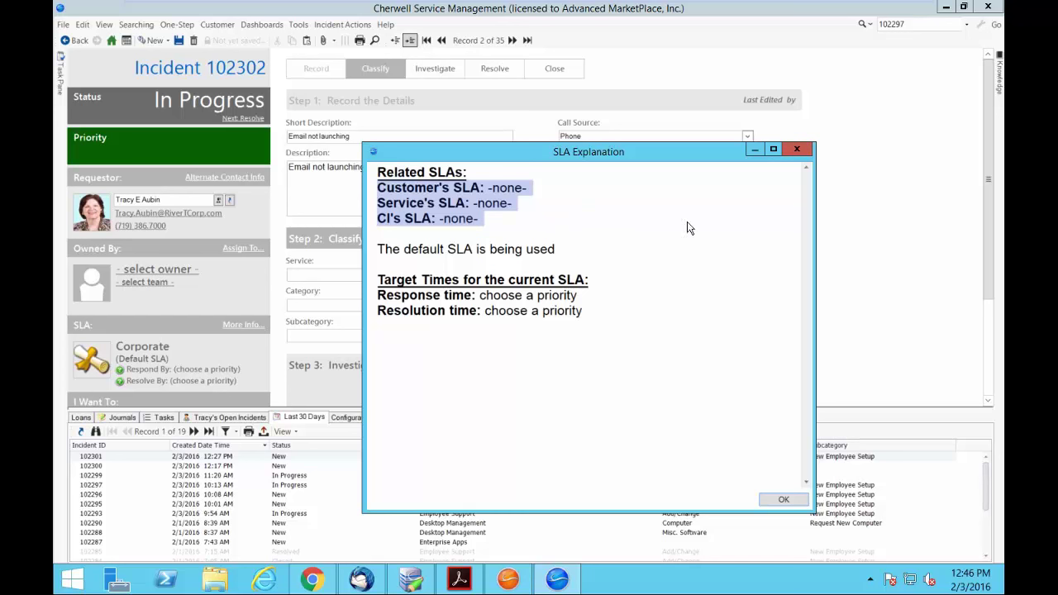
click(795, 149)
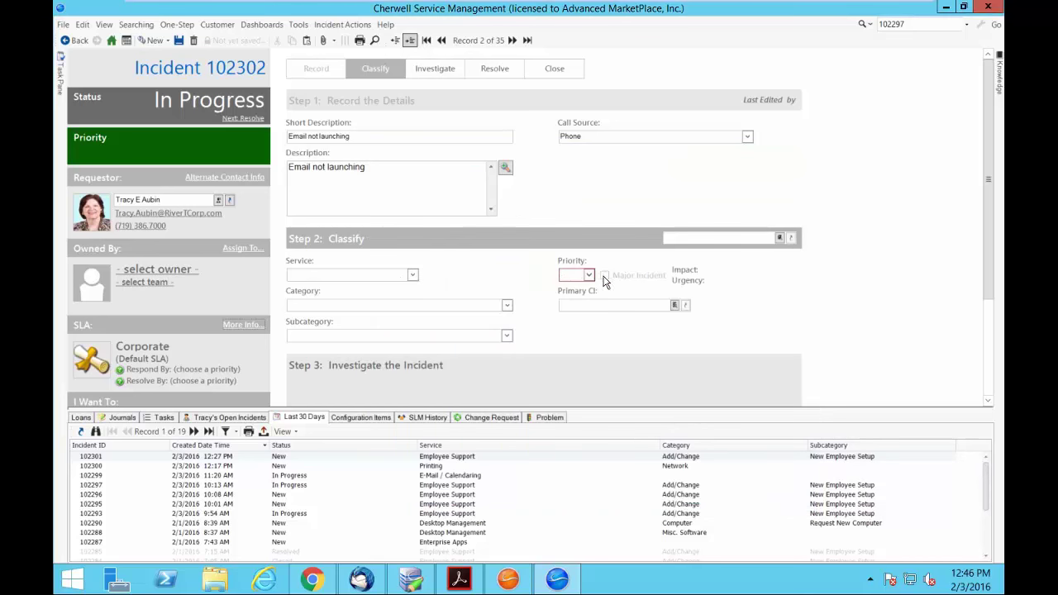
Classify the incident under the E-Mail / Calendaring service with the Desktop Client category
click(414, 276)
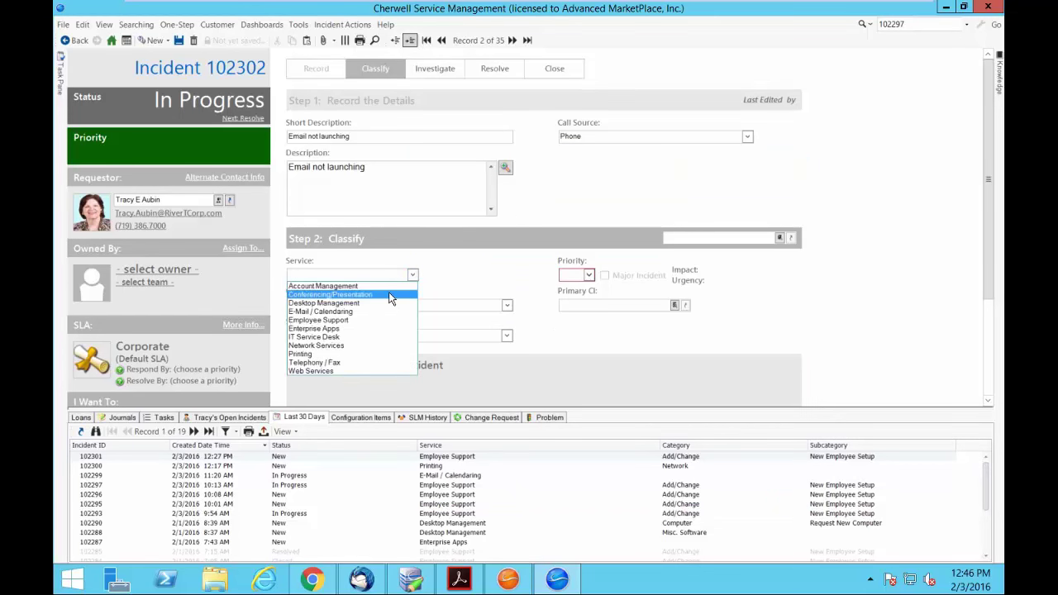
click(349, 314)
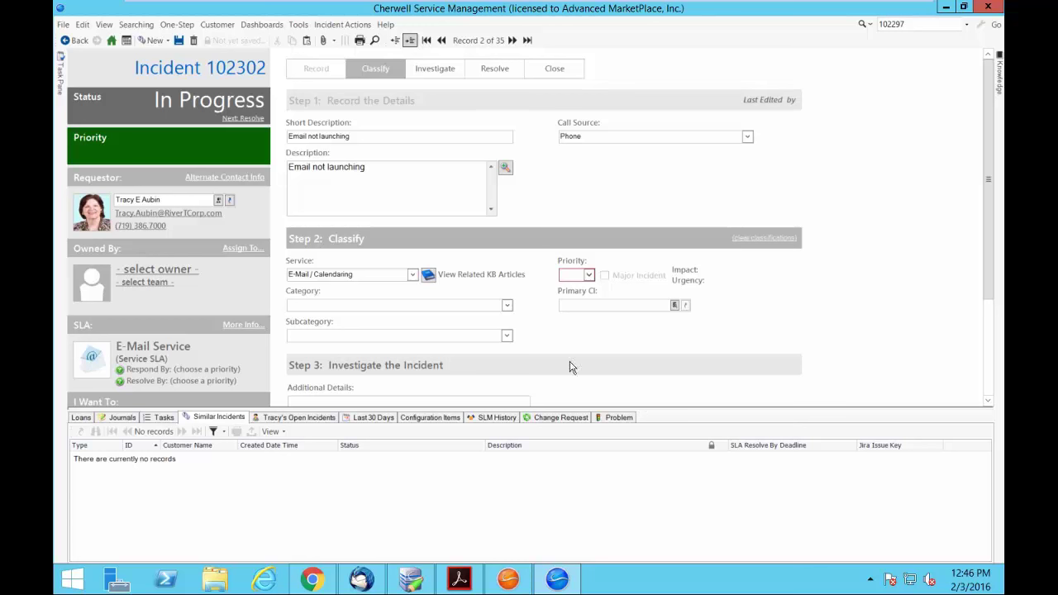
click(507, 306)
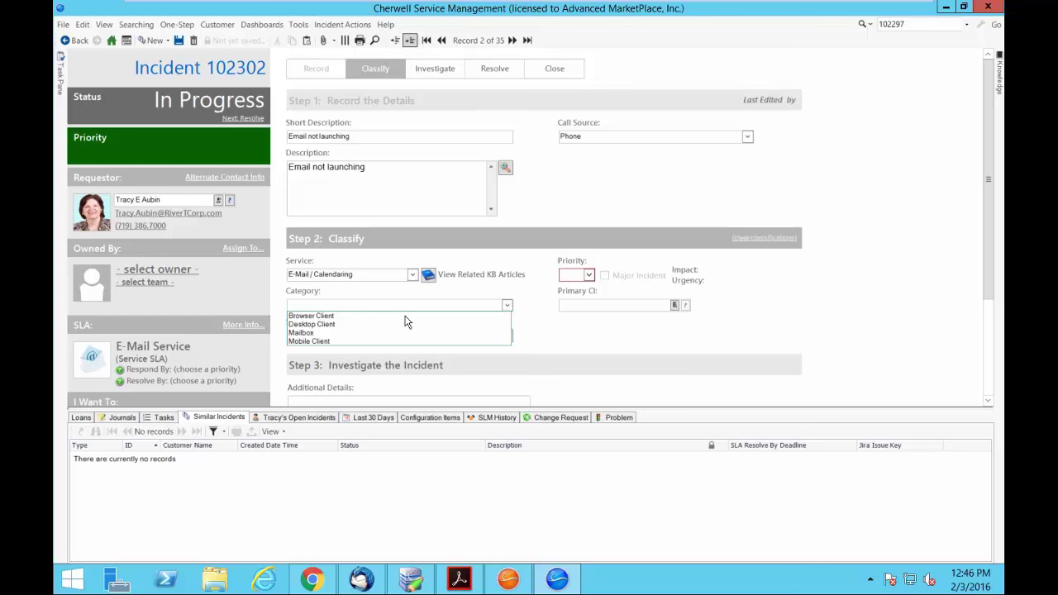
click(360, 329)
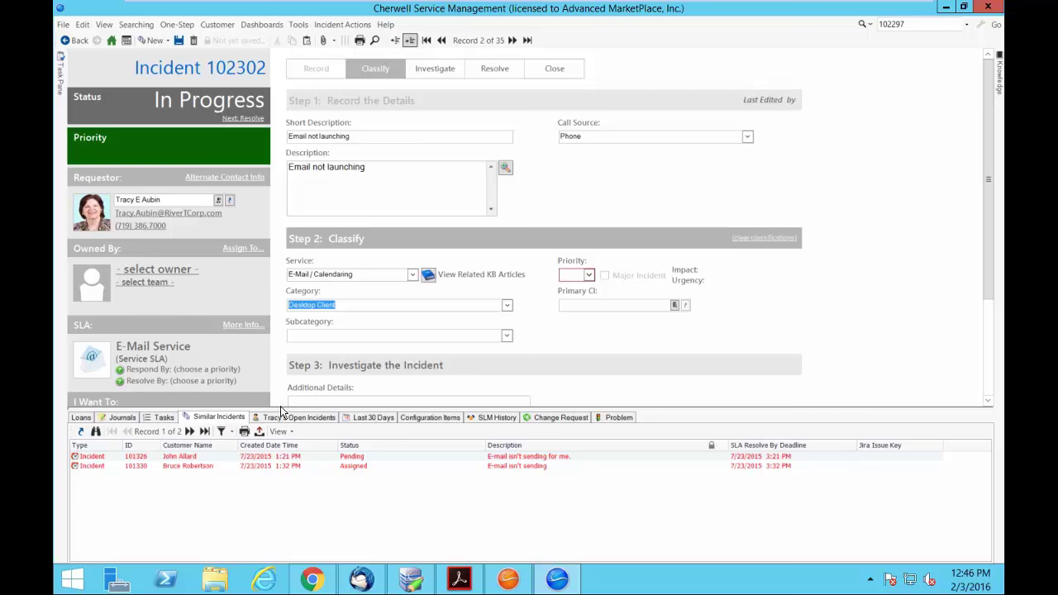
Review the similar incidents in an enlarged related-records area, and set the subcategory to Submit Incident
drag(281, 412, 300, 355)
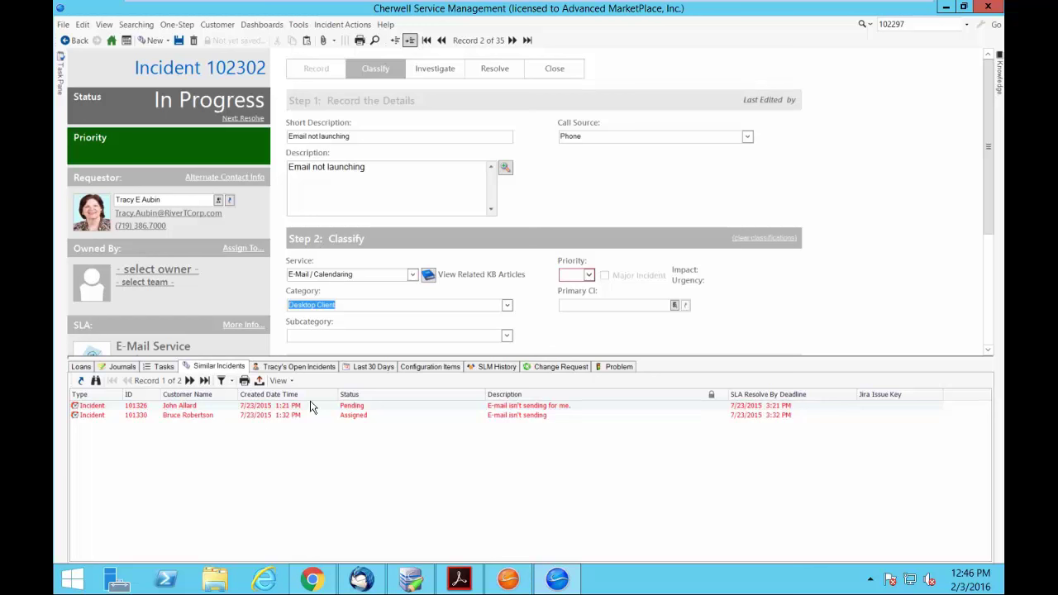
drag(385, 358, 378, 430)
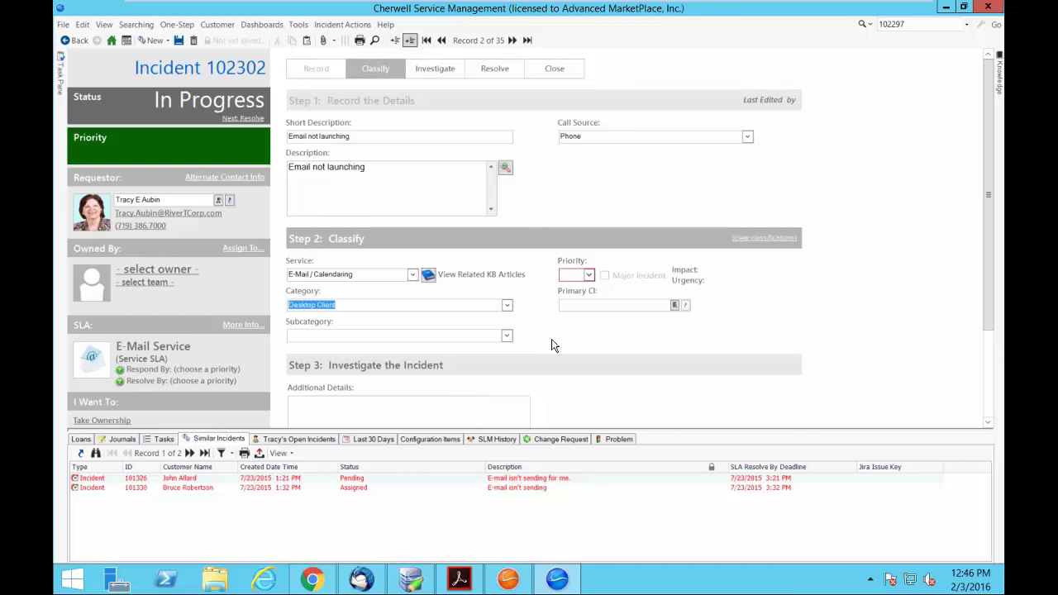
click(506, 336)
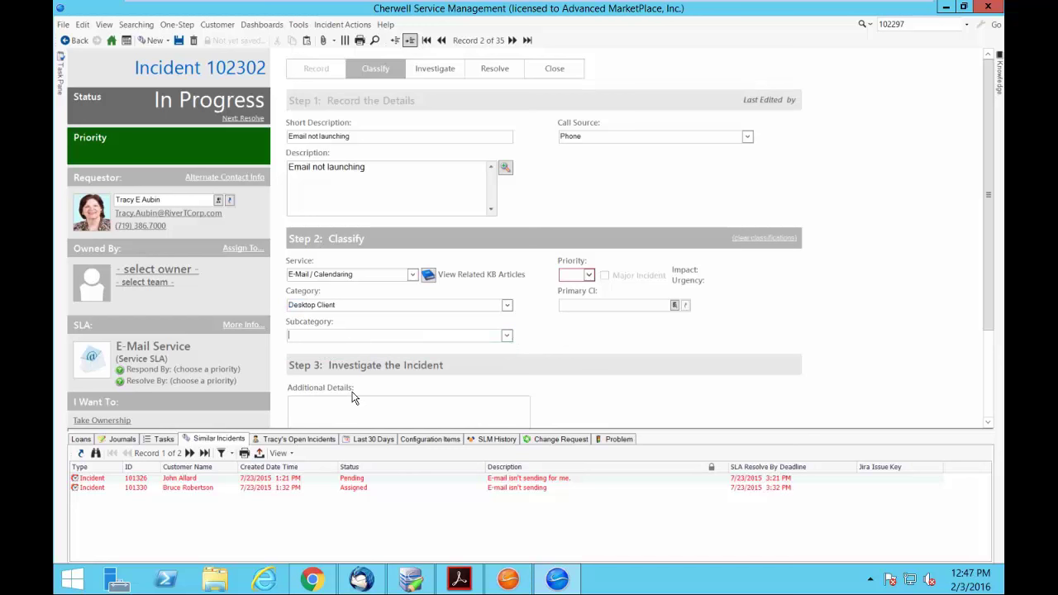
click(506, 336)
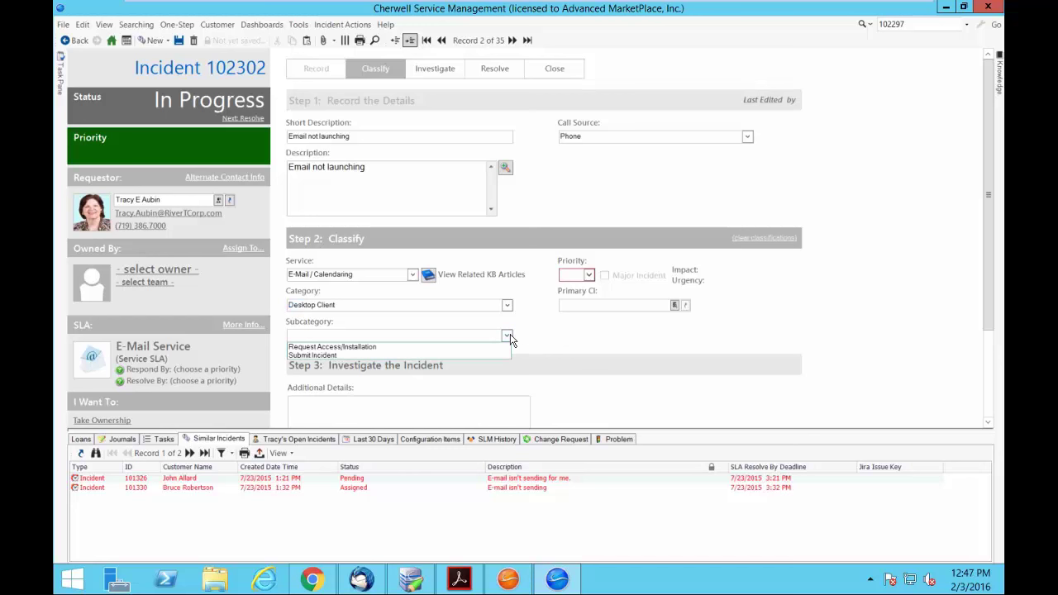
click(337, 357)
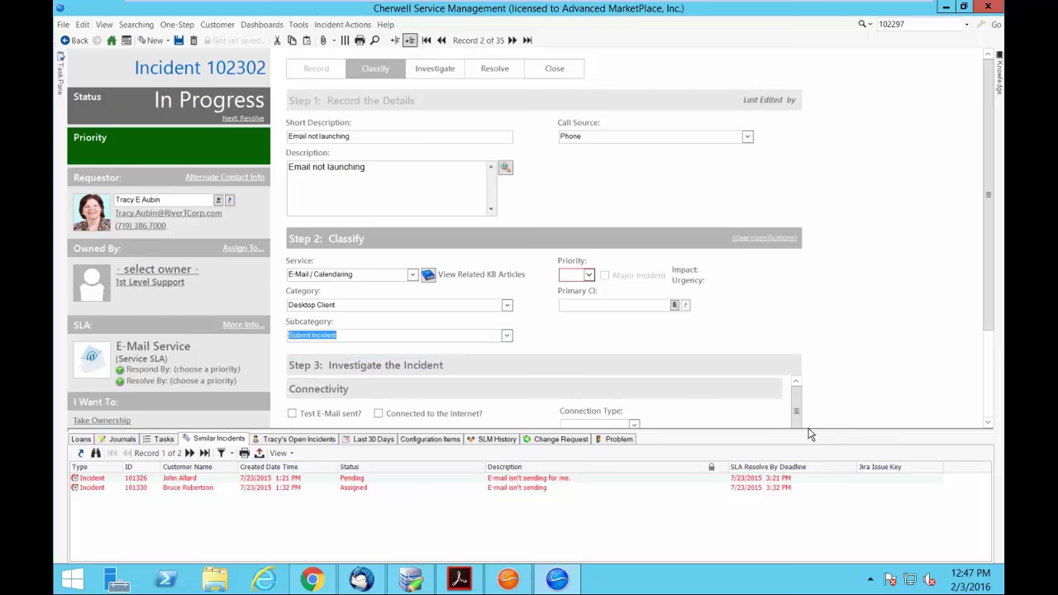
Examine the connectivity and TCP/IP protocol questions in the incident's investigation section
drag(807, 429, 978, 472)
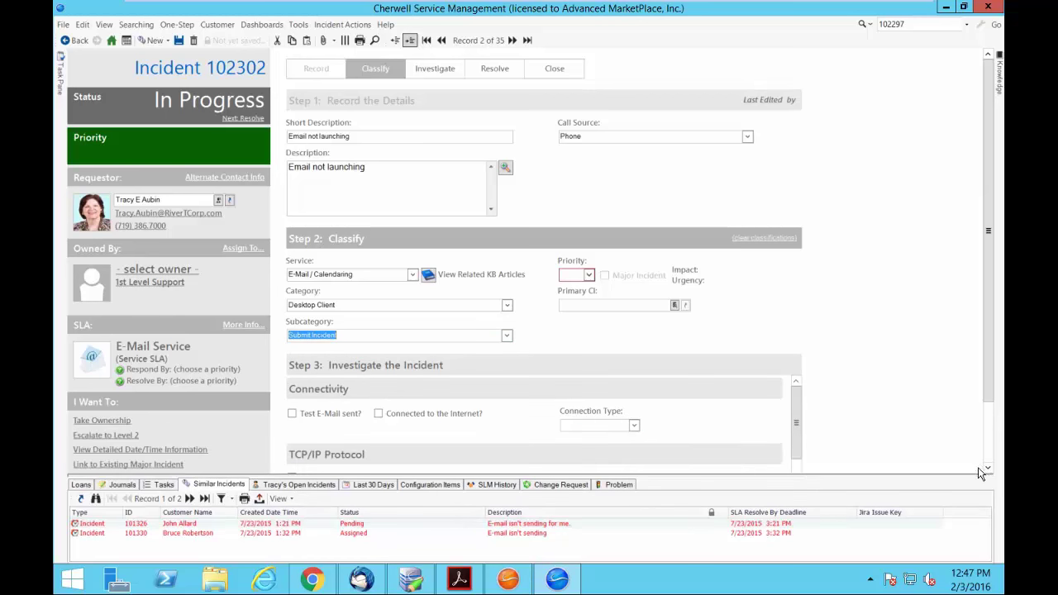
click(988, 468)
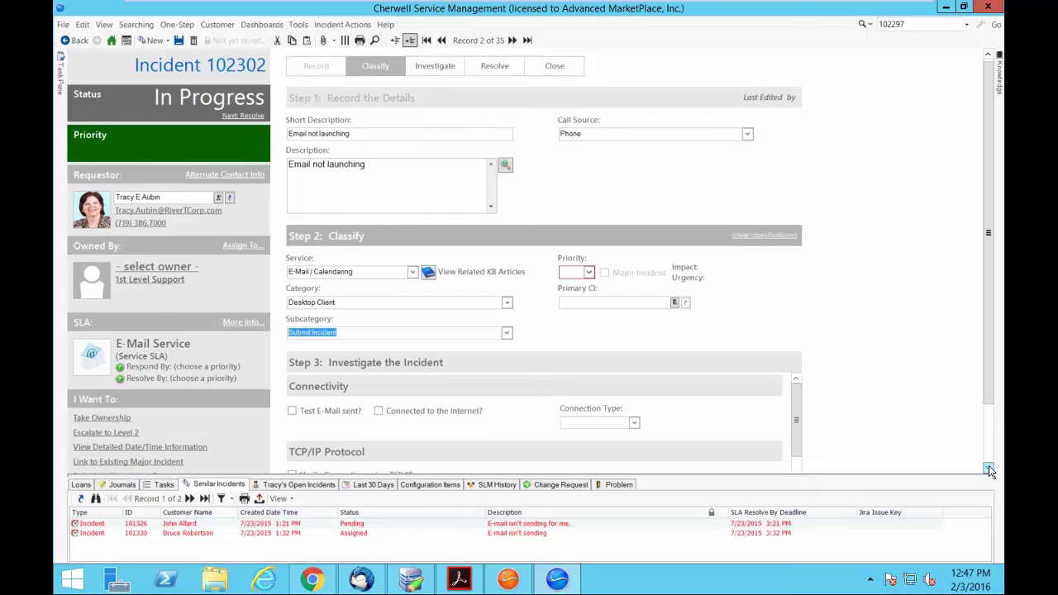
click(988, 469)
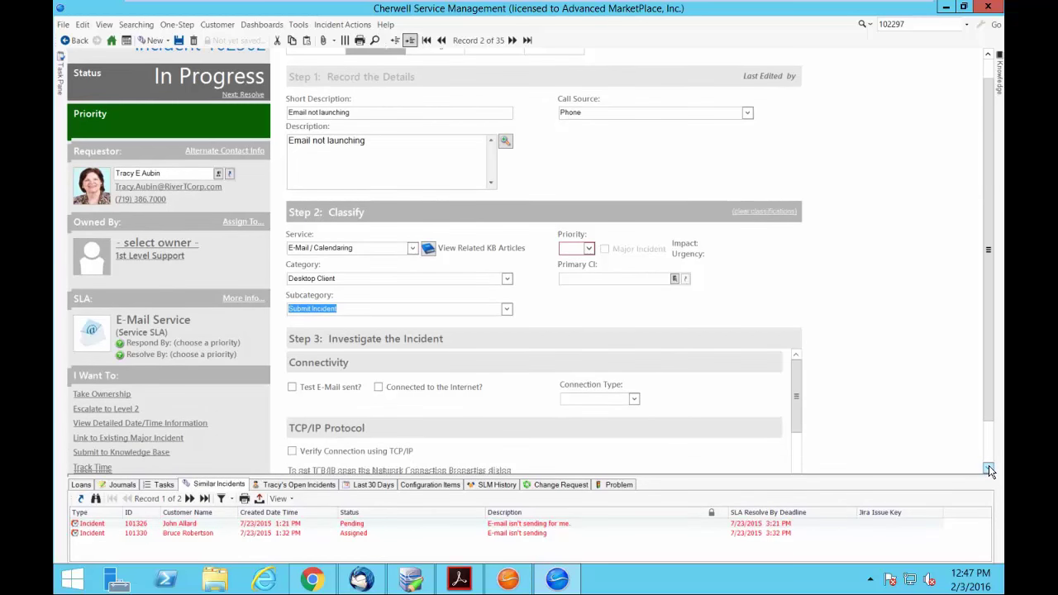
click(989, 470)
click(988, 470)
click(989, 469)
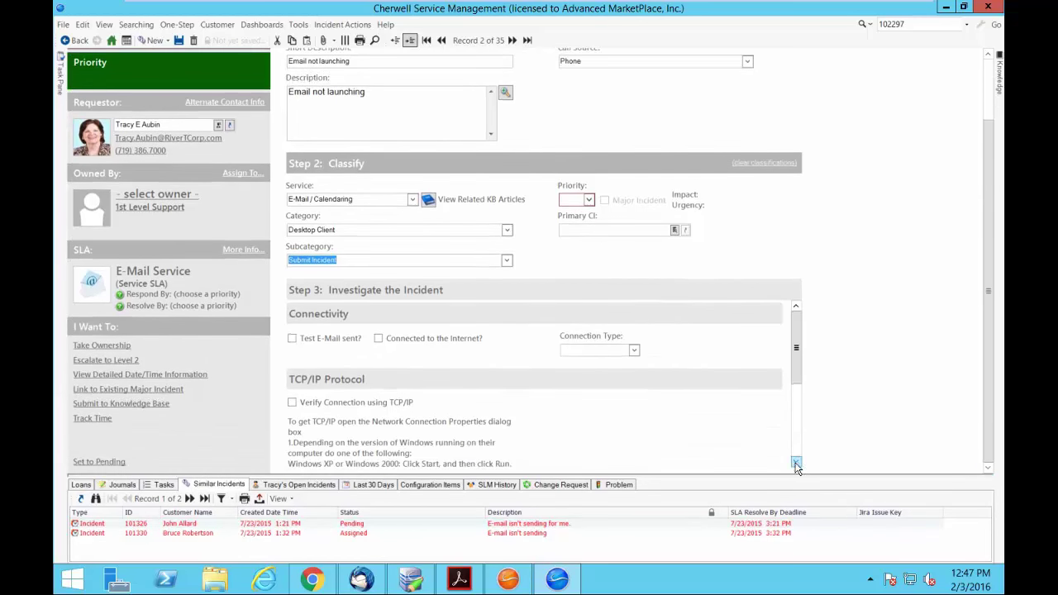
click(795, 463)
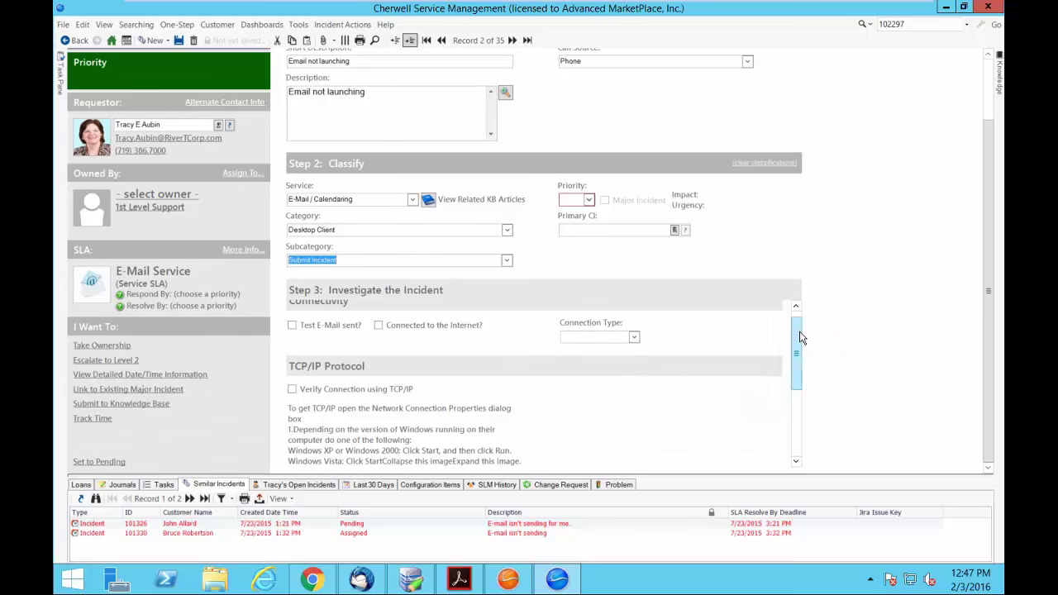
scroll(794, 333, up, 1)
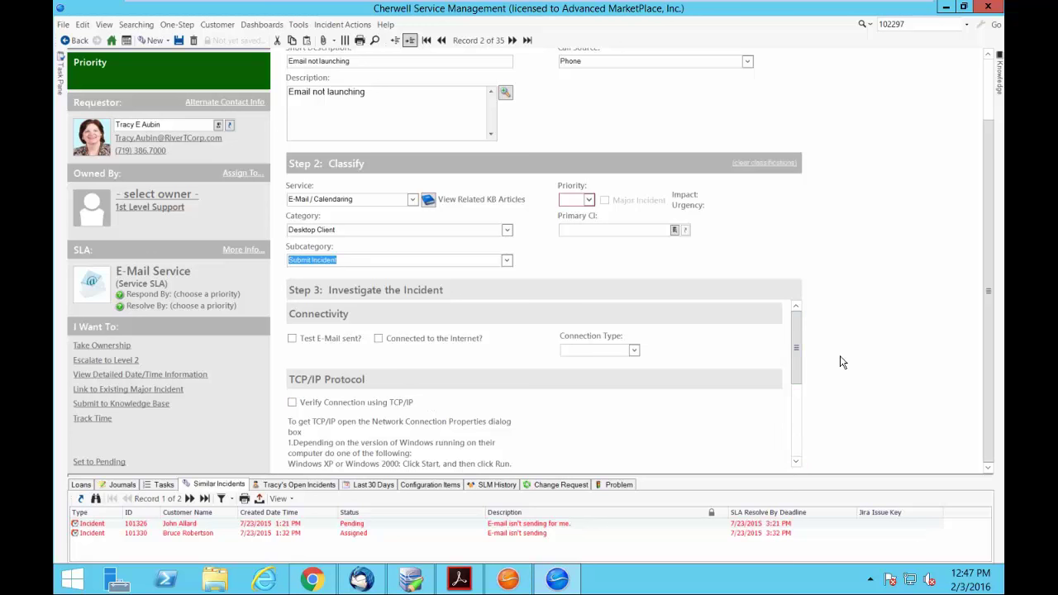
Set the priority to 1 with Critical urgency and Dept impact, and flag the record as a major incident, viewing its linked incidents
click(589, 203)
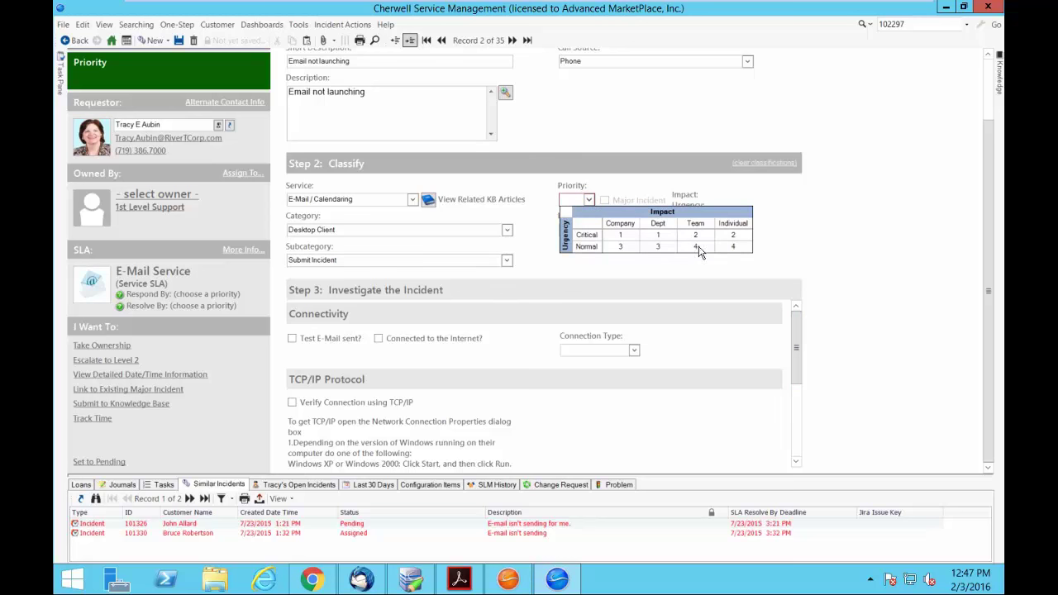
click(659, 235)
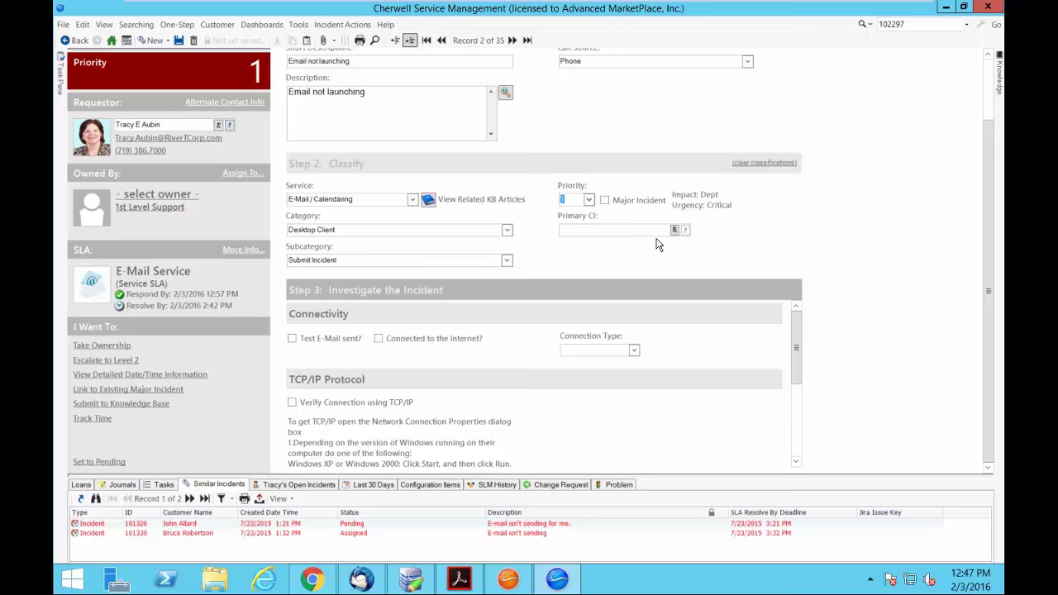
click(604, 201)
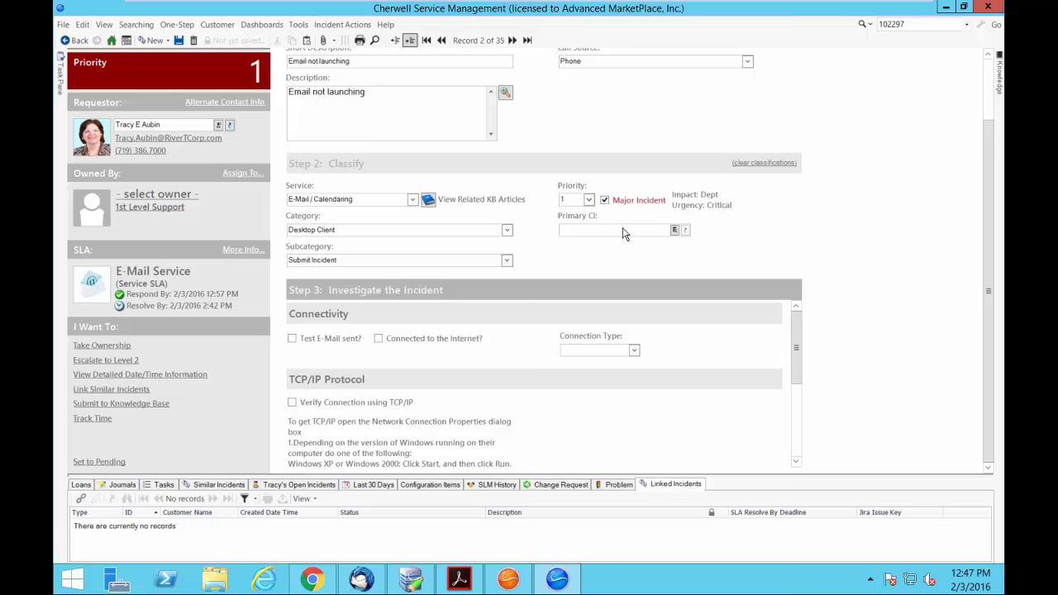
drag(641, 481, 652, 361)
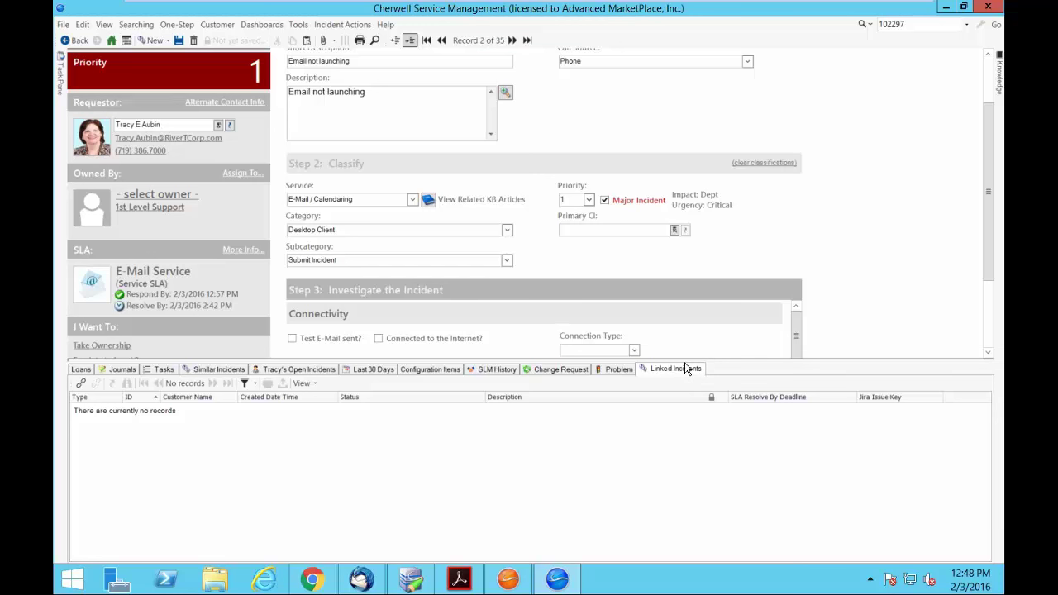
drag(686, 365, 703, 429)
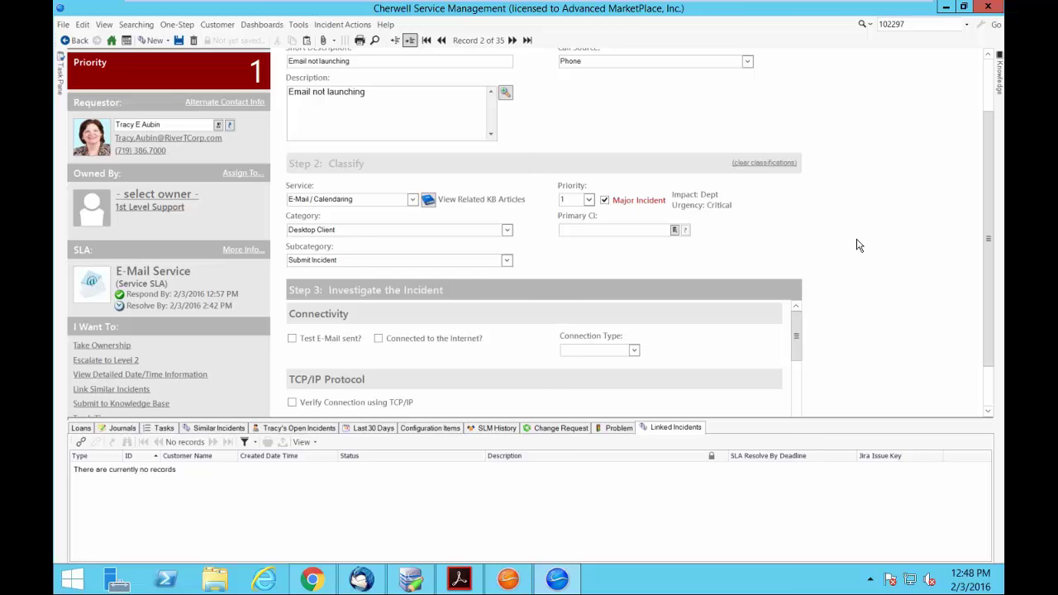
Open the Knowledge search and search all its sources for "email"
scroll(992, 76, up, 2)
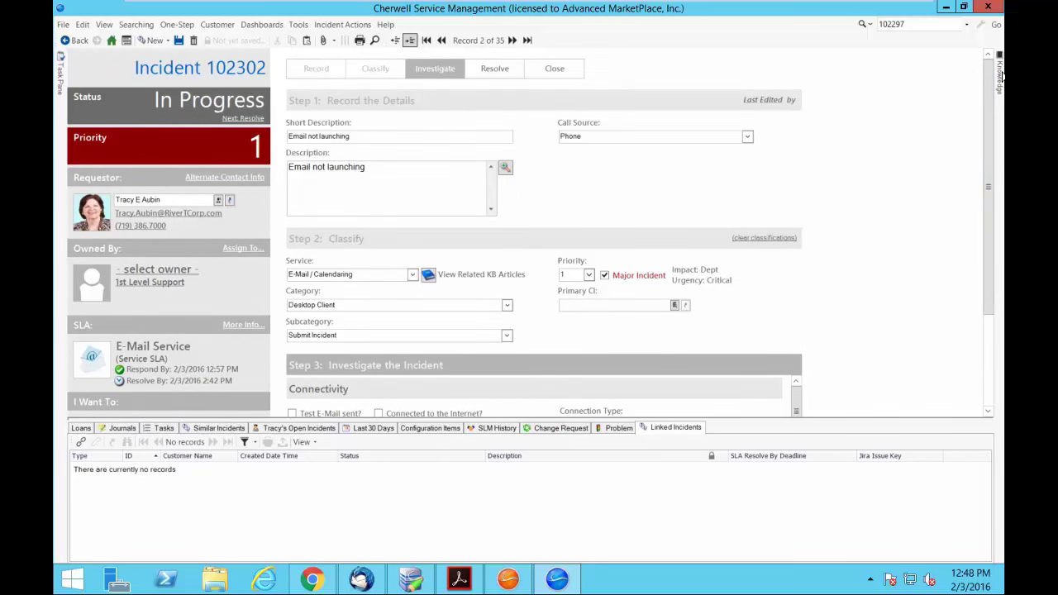
click(1000, 76)
mouse_move(1003, 74)
text(email)
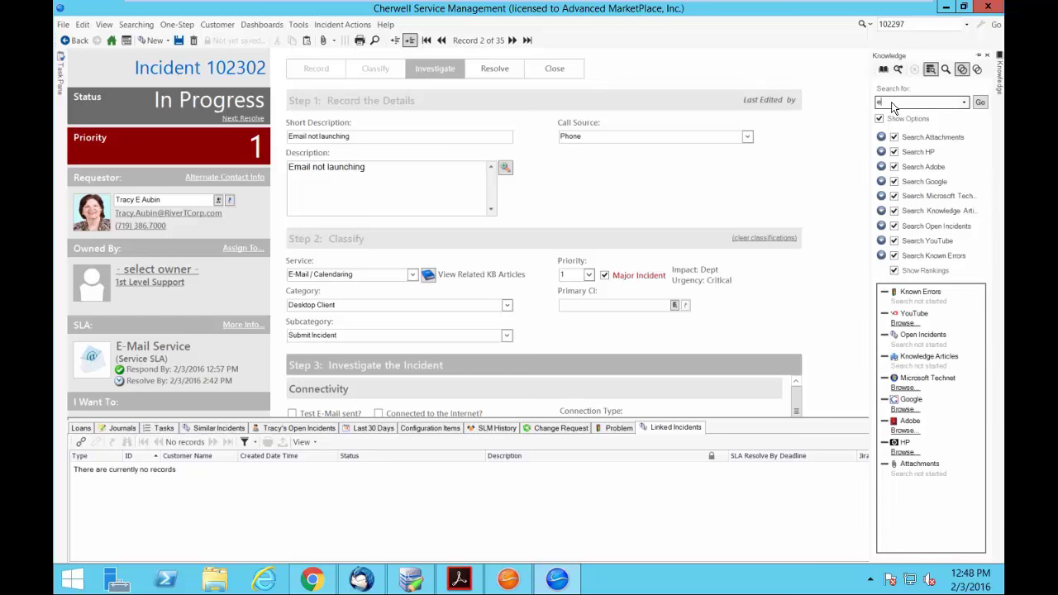
click(981, 102)
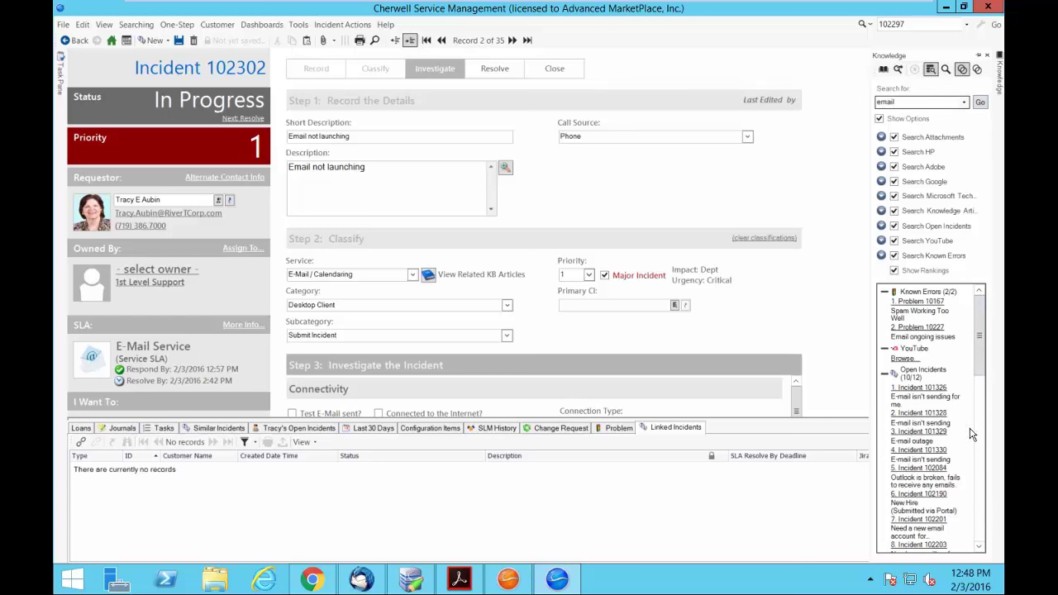
Open the USE FACEBOOK knowledge article from the email search results and widen its window to show the full article form
click(982, 536)
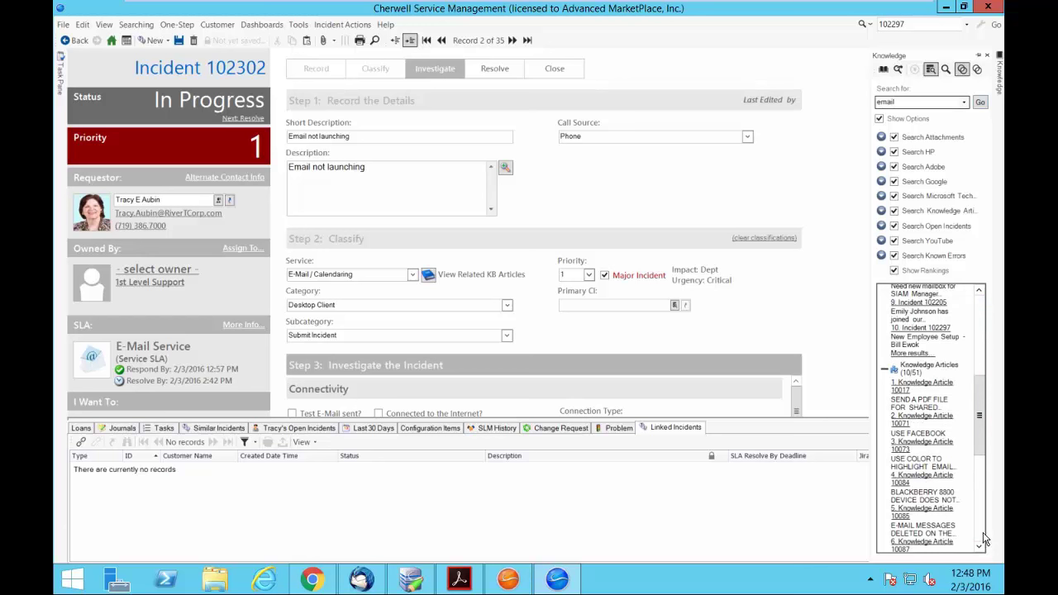
click(933, 420)
drag(759, 290, 963, 299)
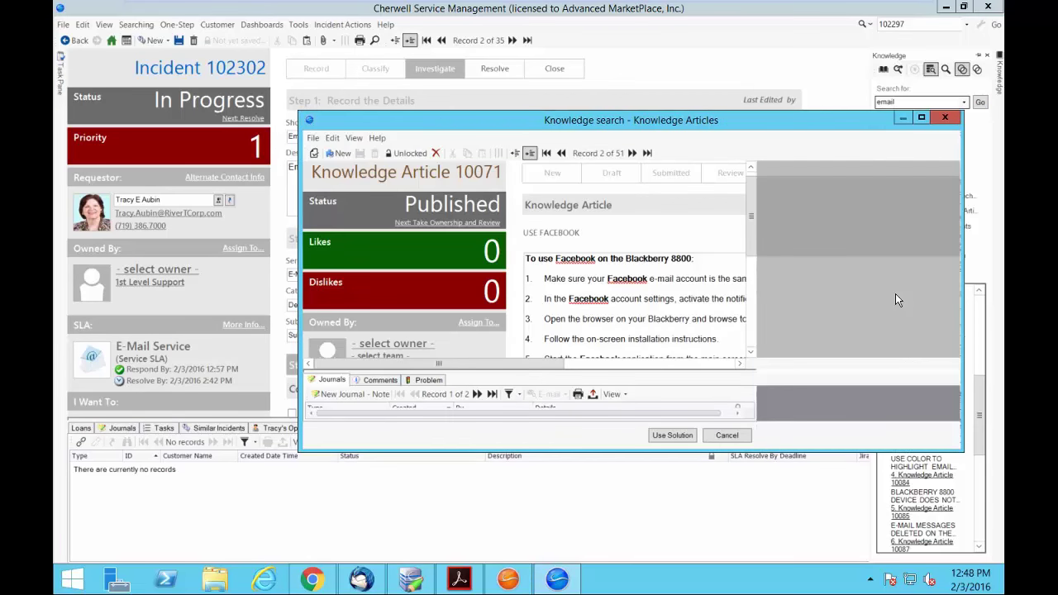
drag(299, 287, 72, 276)
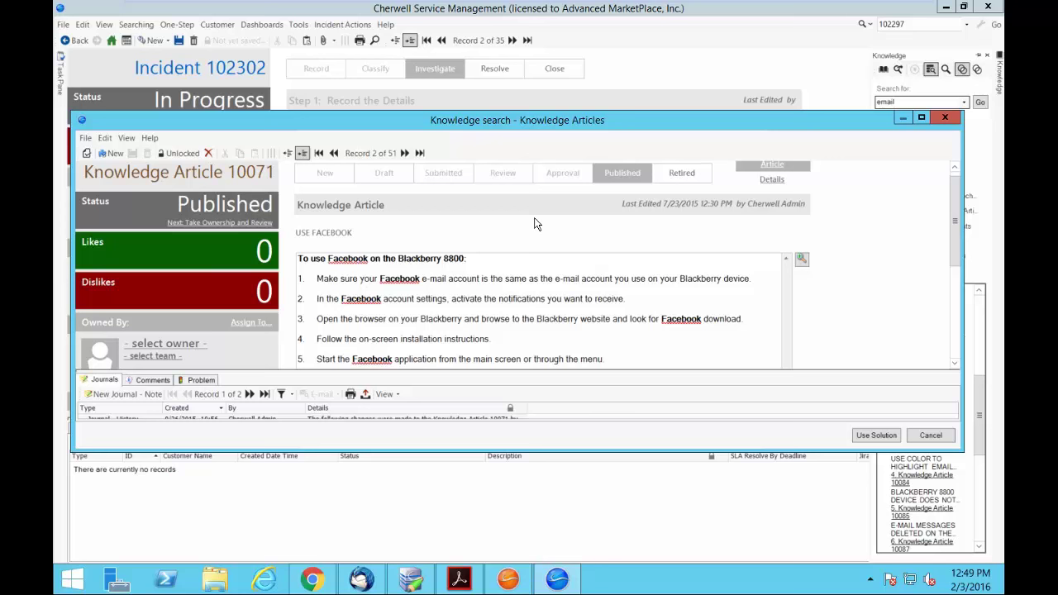
Read the article's instructions in the Rich Text Zoom view, and use the article as the incident's solution
scroll(750, 297, down, 1)
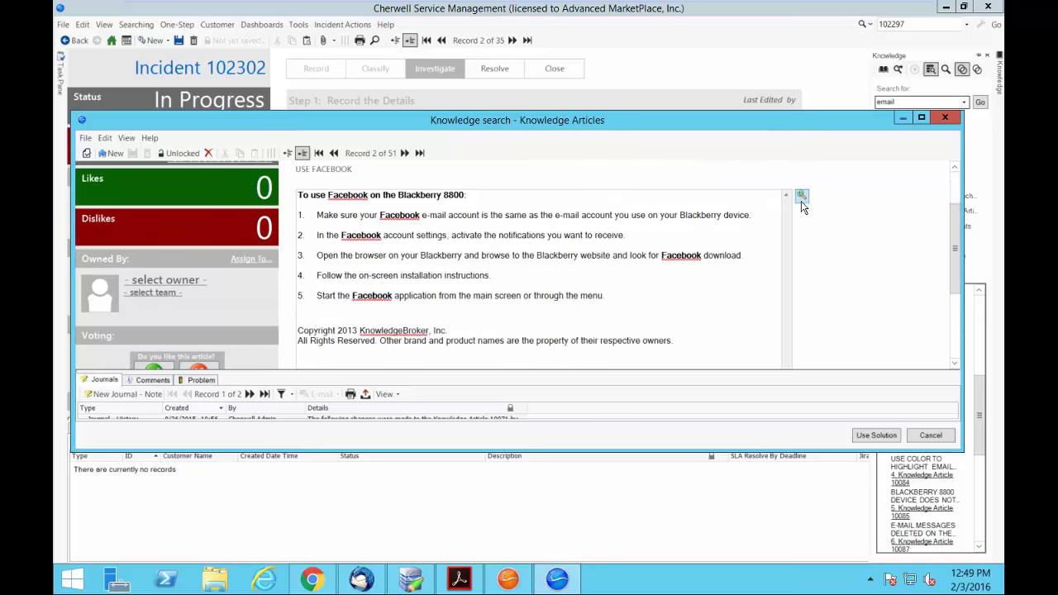
click(800, 198)
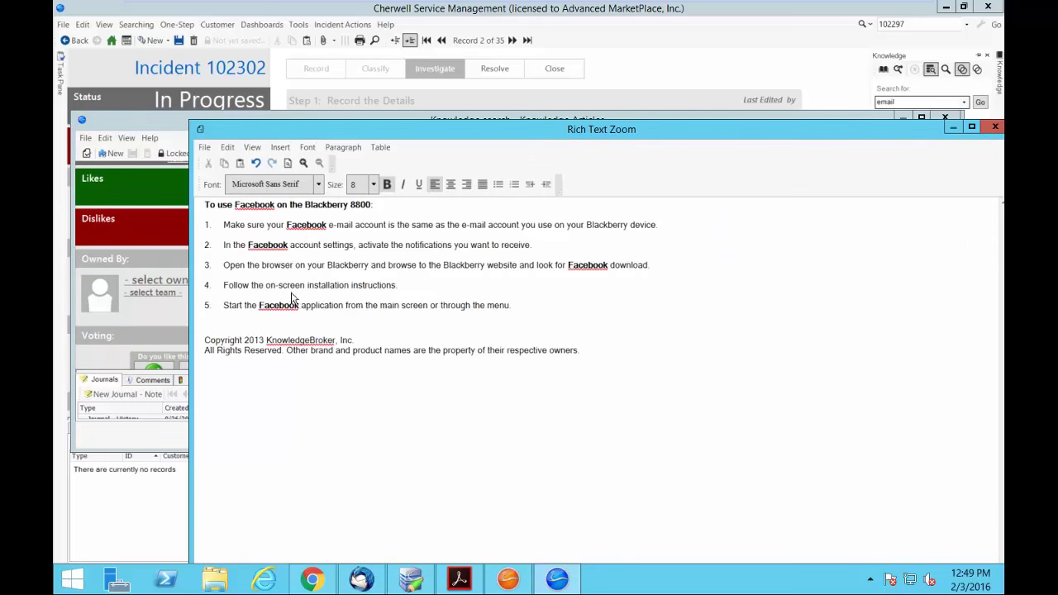
click(997, 130)
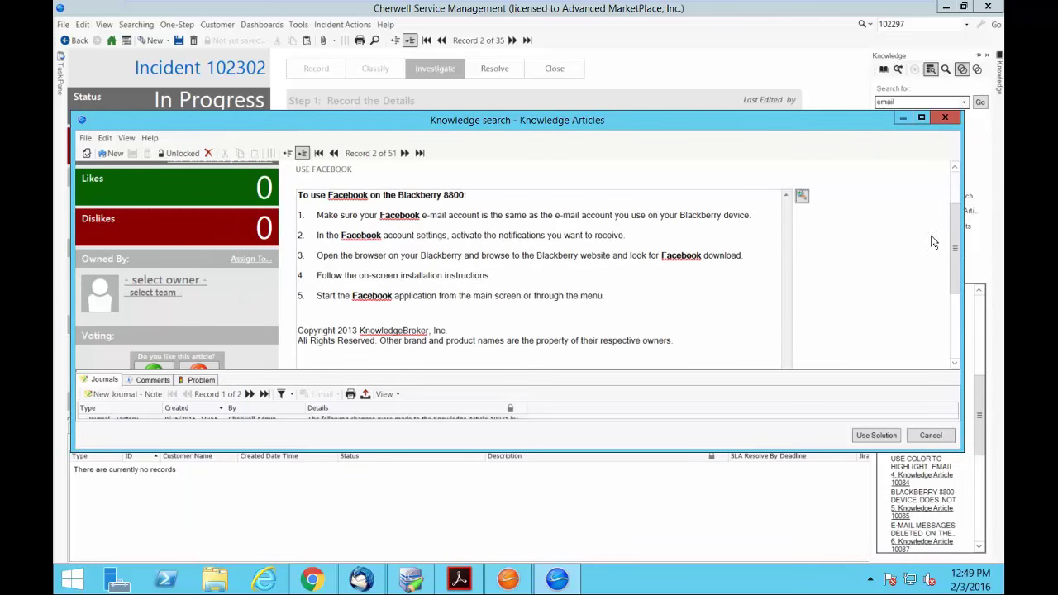
click(958, 187)
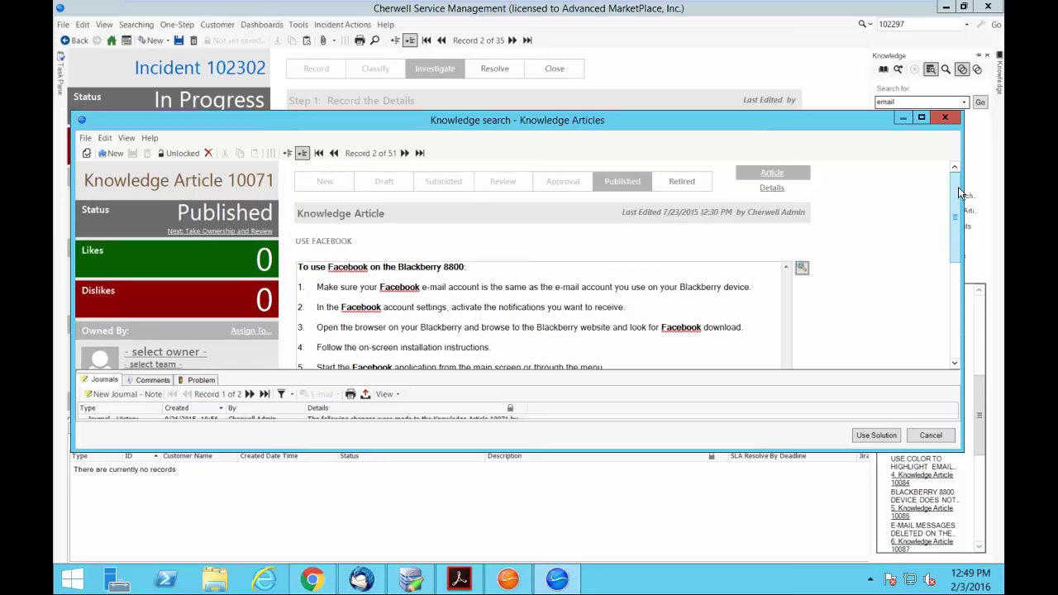
click(875, 438)
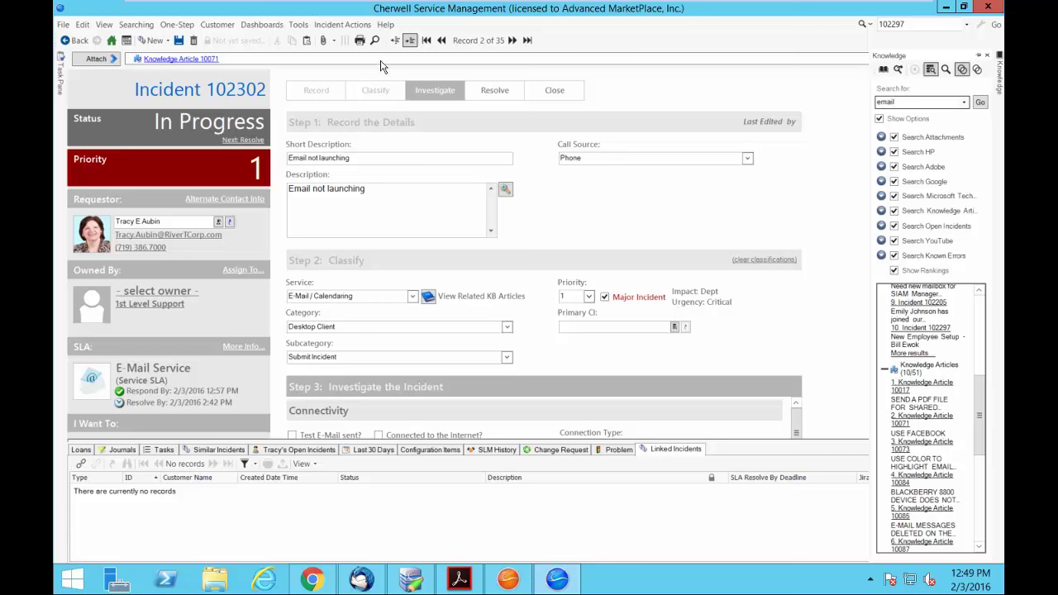
Review the incident's JIRA and Active Directory actions, and set the primary CI to the requestor's workstation with asset tag 4382
click(339, 25)
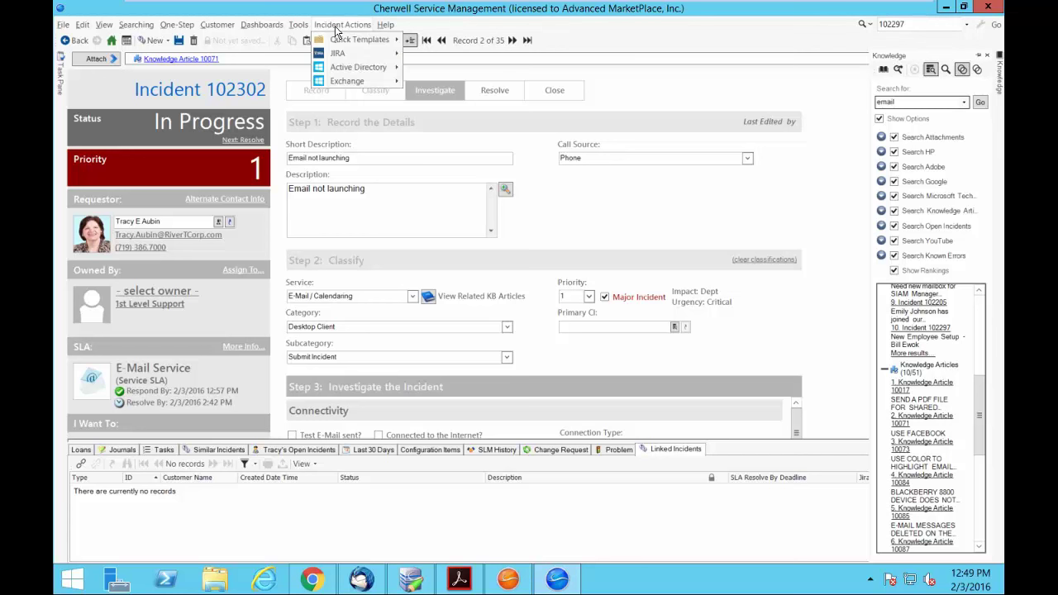
mouse_move(337, 54)
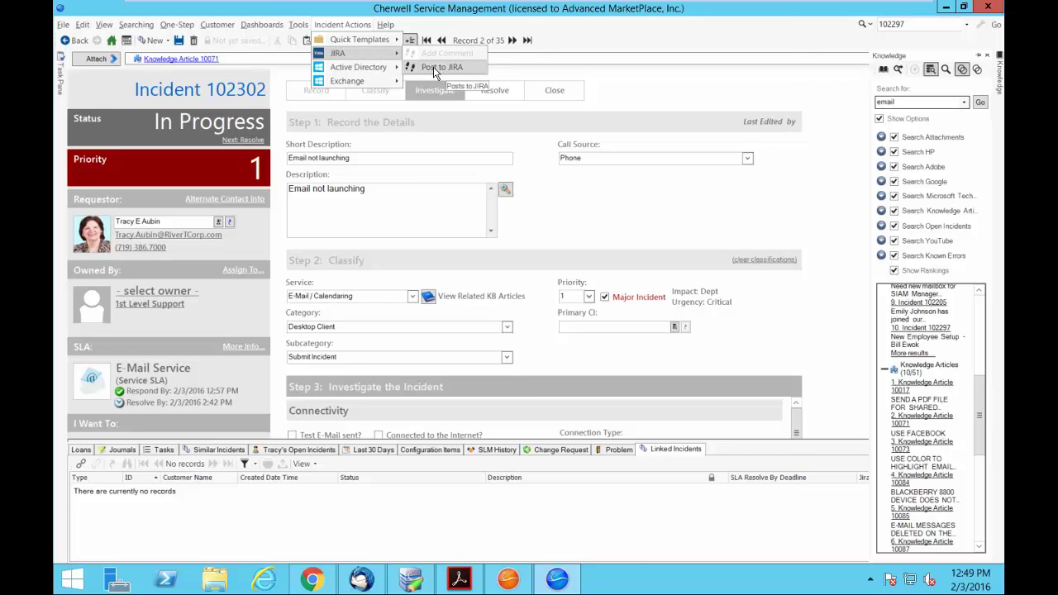
mouse_move(340, 73)
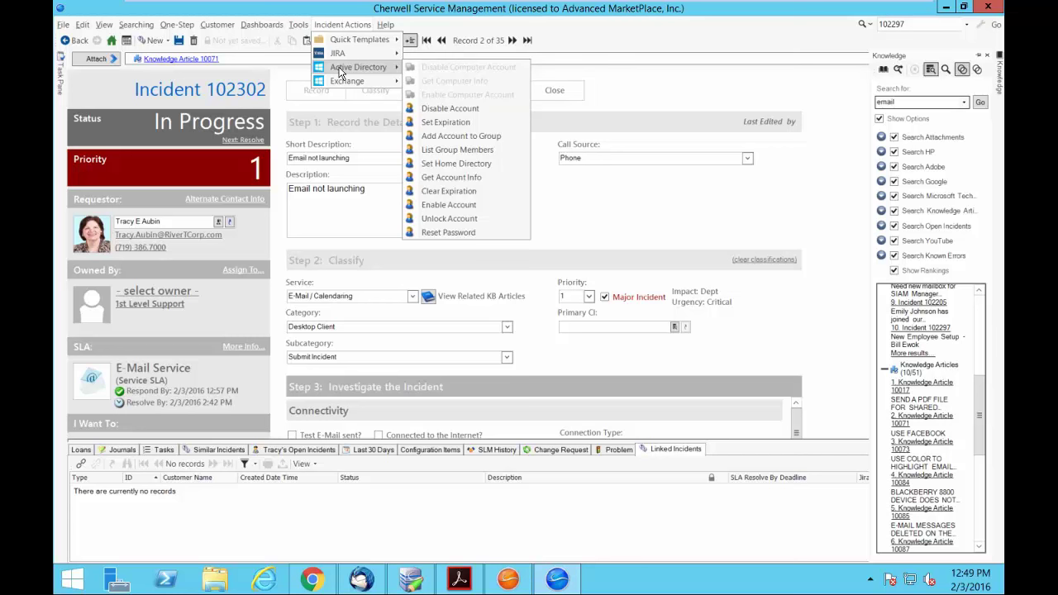
click(654, 264)
click(675, 328)
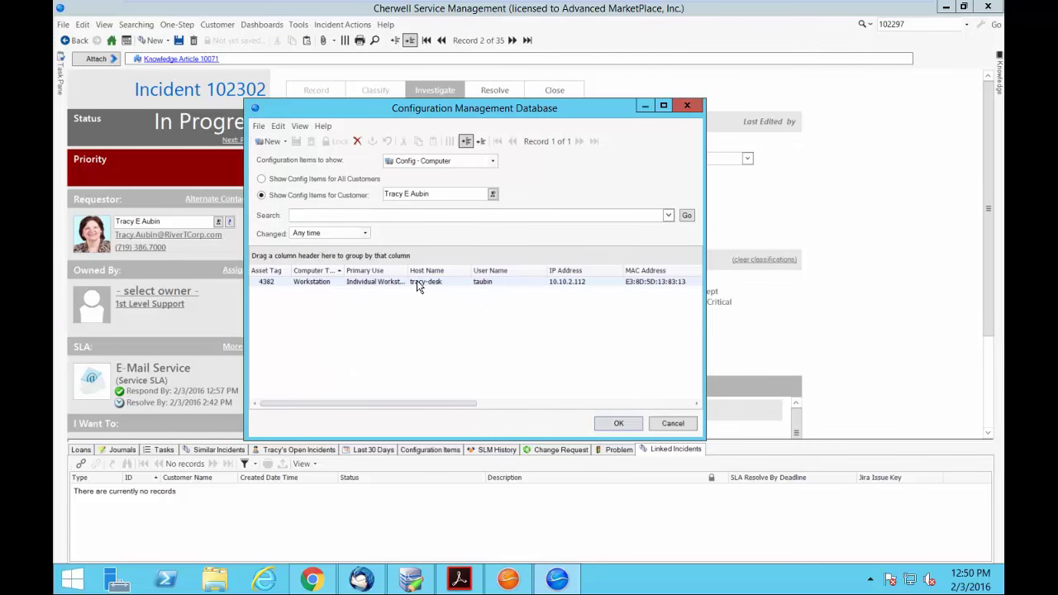
double_click(417, 281)
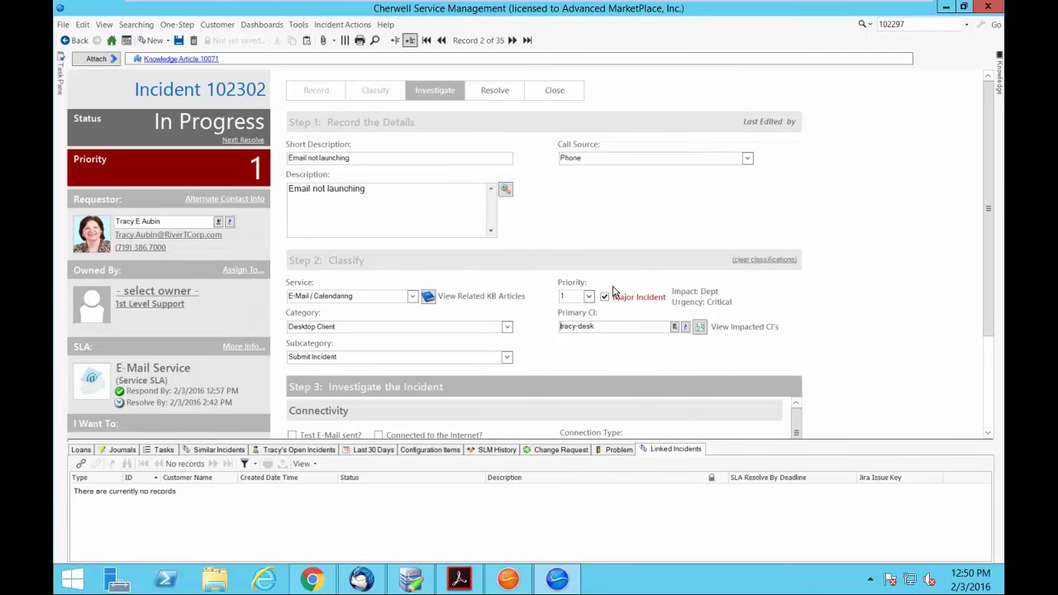
Try to run the Exchange Enable Mailbox action on the incident without supplying PowerShell credentials, and dismiss the resulting dialog
click(342, 24)
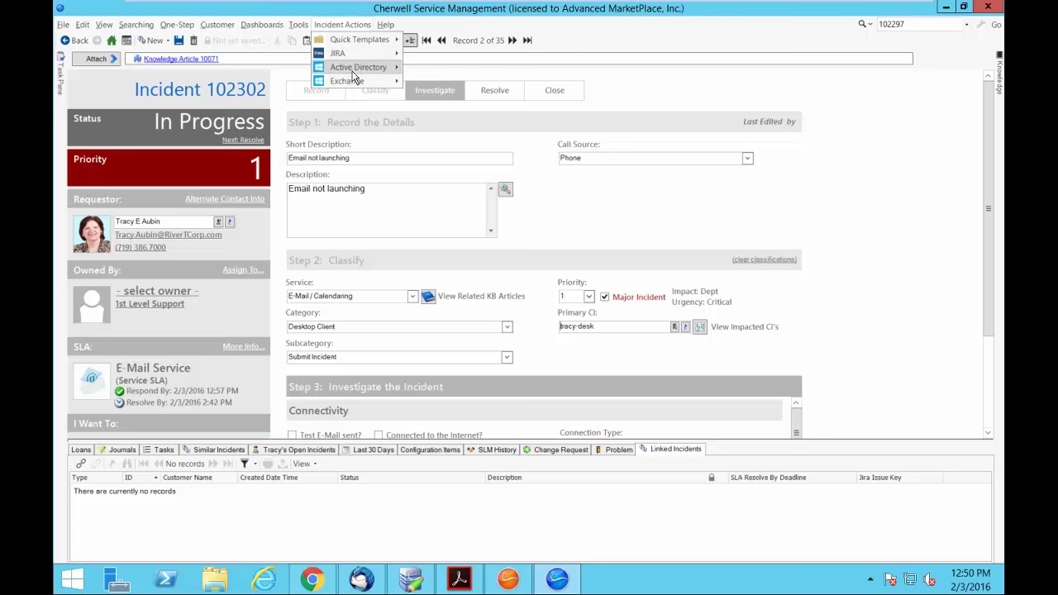
mouse_move(359, 89)
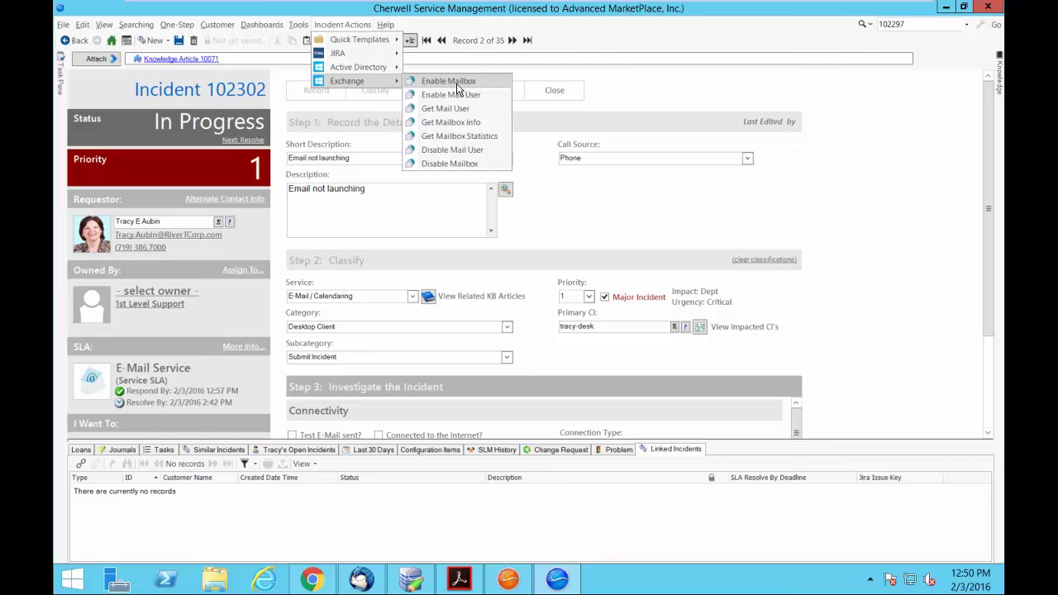
click(459, 83)
click(676, 315)
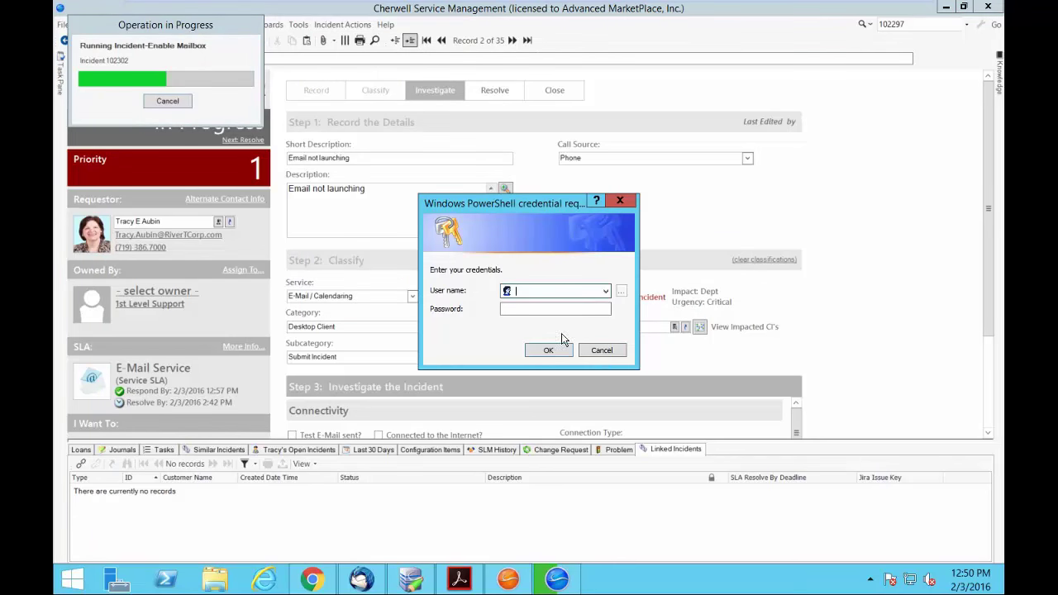
click(585, 351)
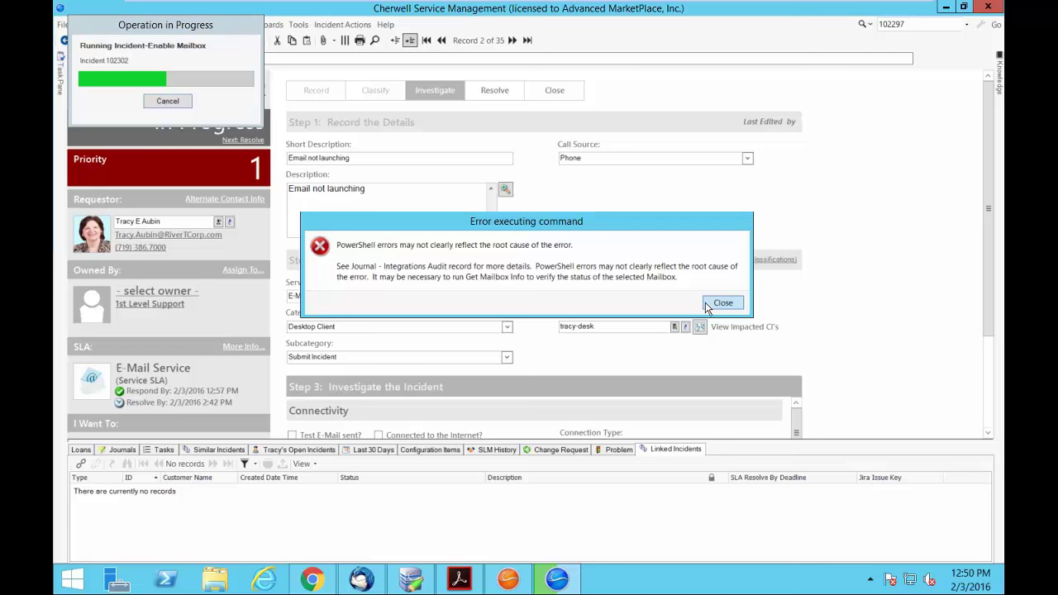
click(706, 306)
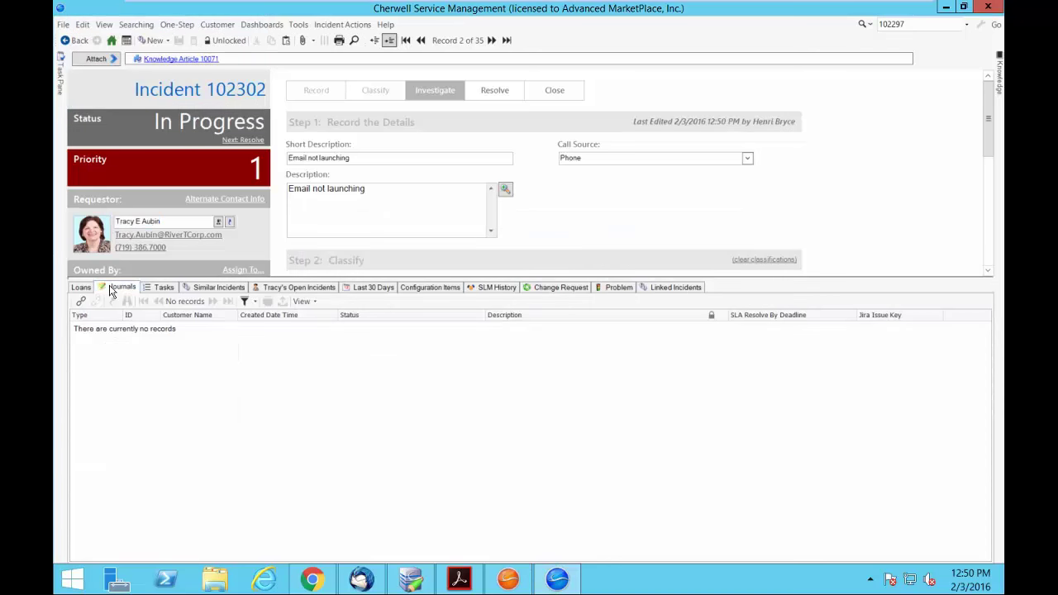
Review the Enable Mailbox integration audit in the incident's journals, adjusting the column and pane widths to read its details
click(111, 288)
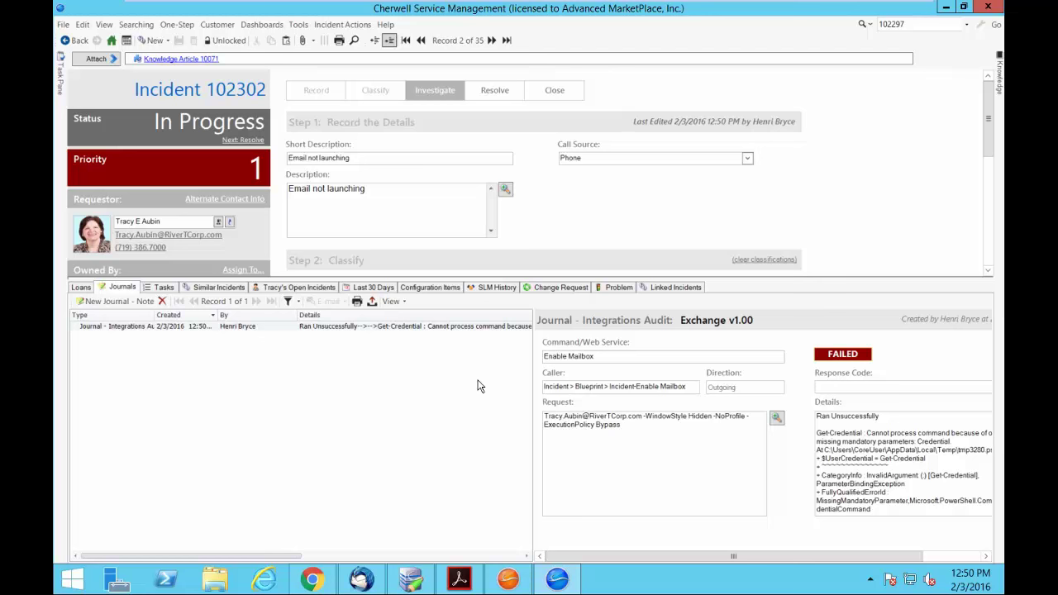
drag(534, 390, 559, 390)
drag(163, 318, 194, 317)
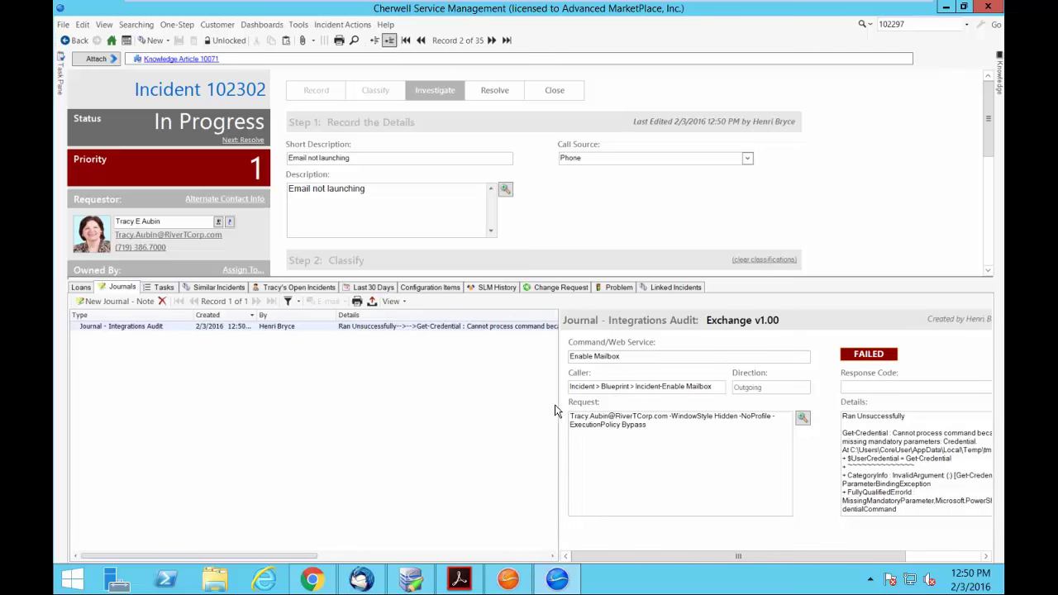
drag(558, 408, 468, 407)
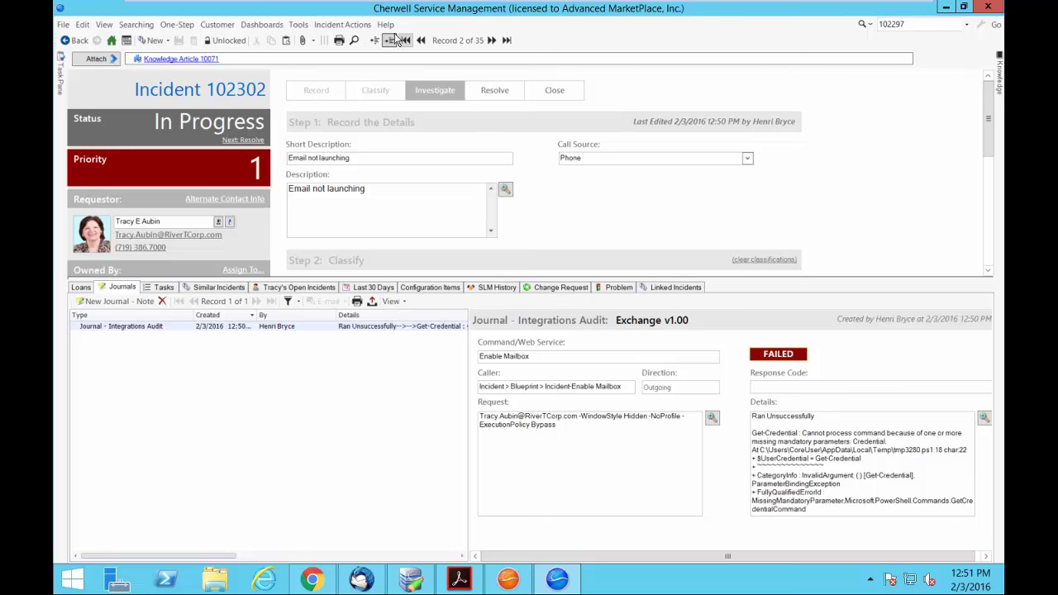
Review the Exchange actions available for the incident, and enlarge the incident form by shrinking the related-records area
click(343, 24)
mouse_move(360, 63)
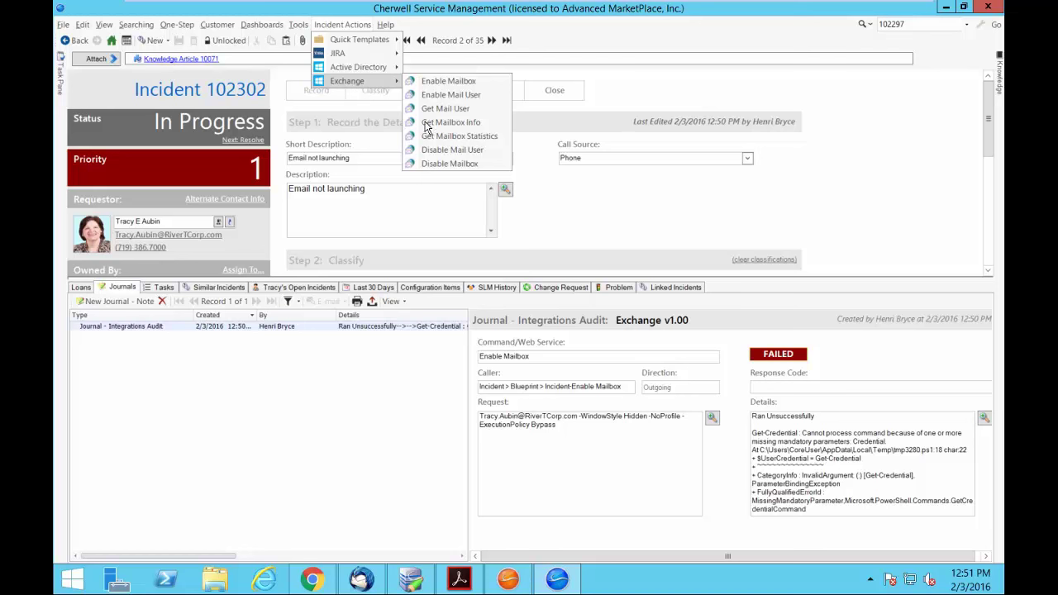
click(598, 208)
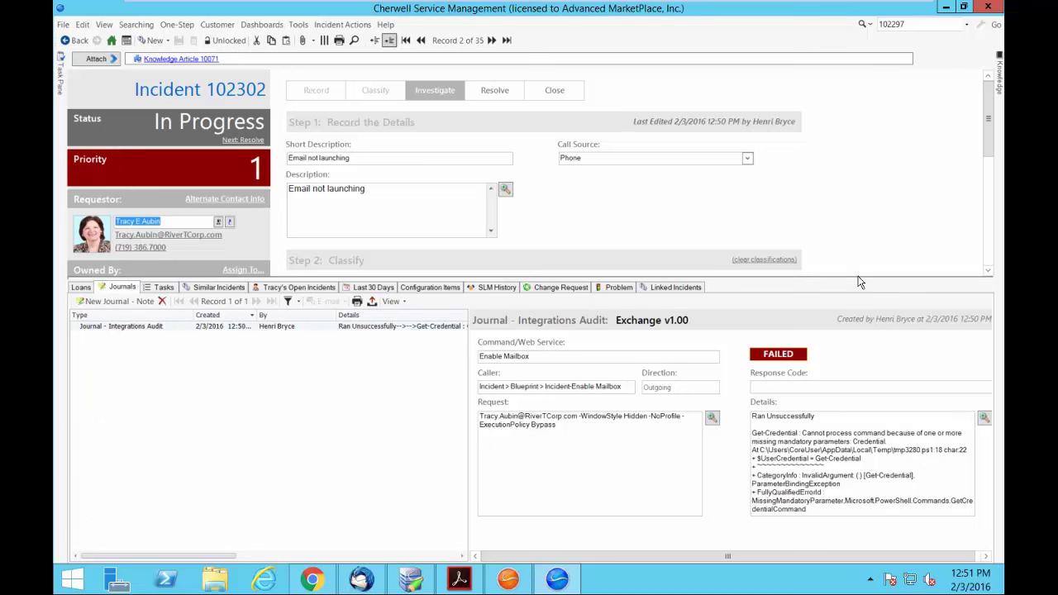
drag(860, 283, 847, 435)
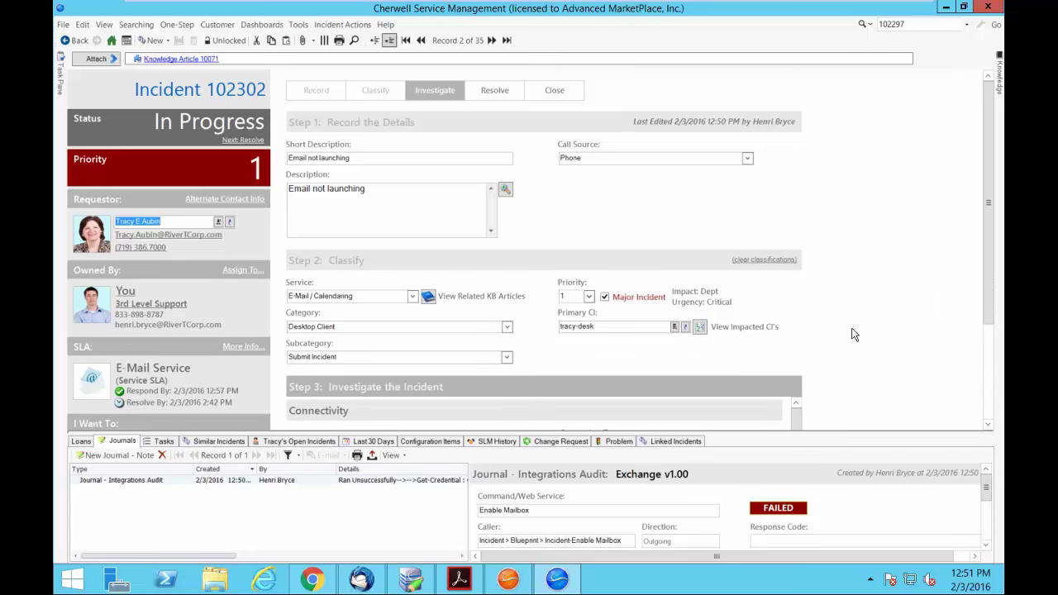
Switch to the customer portal in Chrome and open New Employee Setup request 102297 from My Requests
click(387, 201)
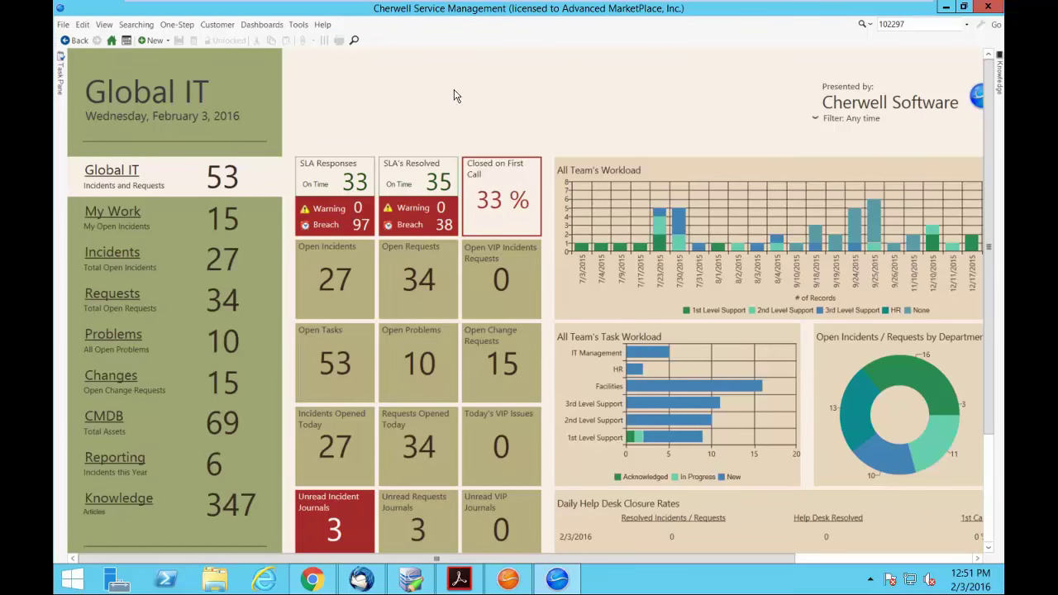
mouse_move(303, 587)
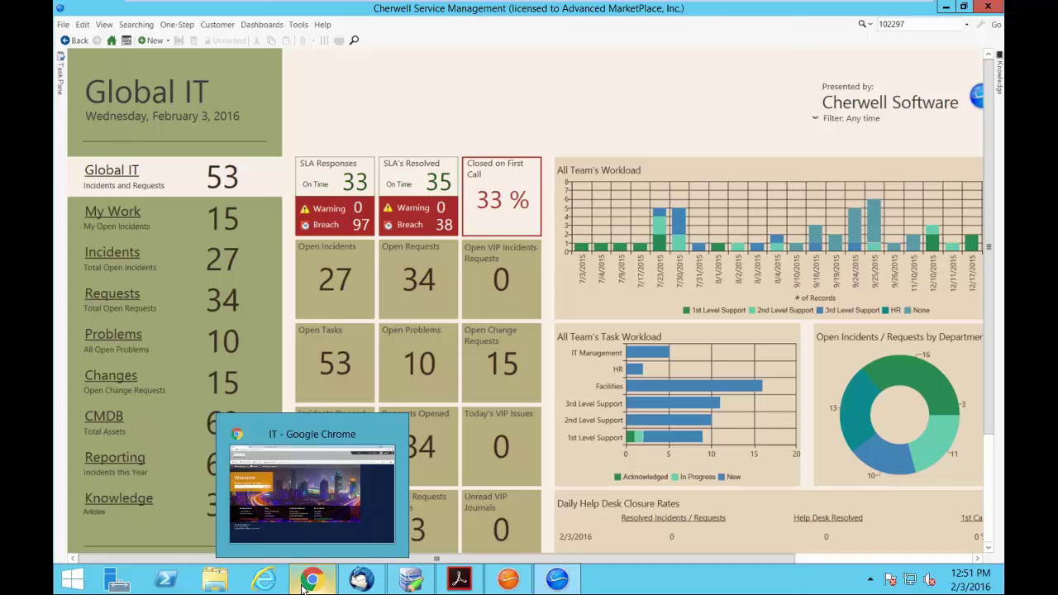
click(304, 583)
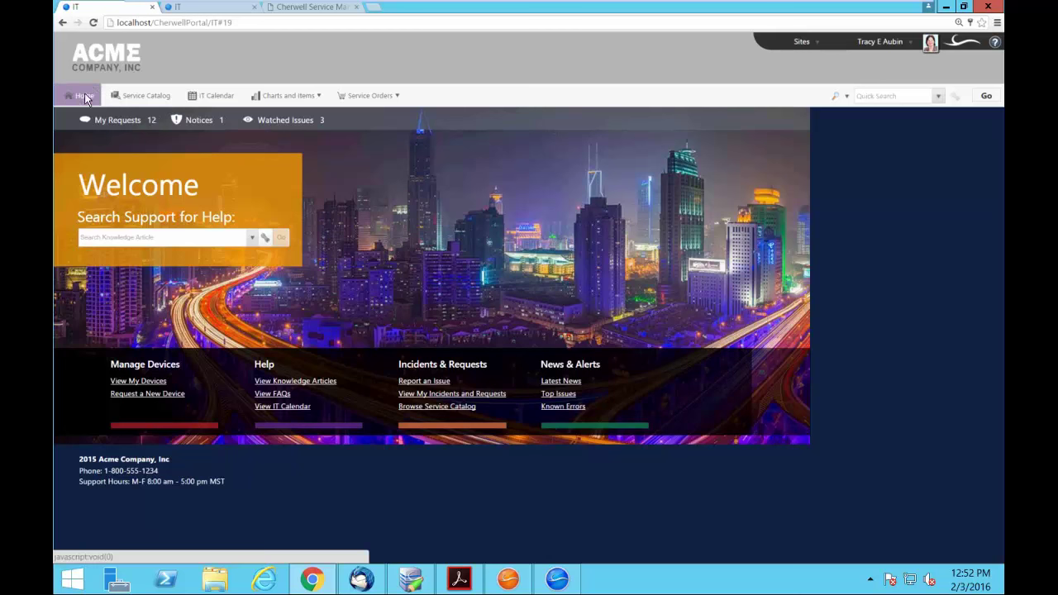
click(150, 122)
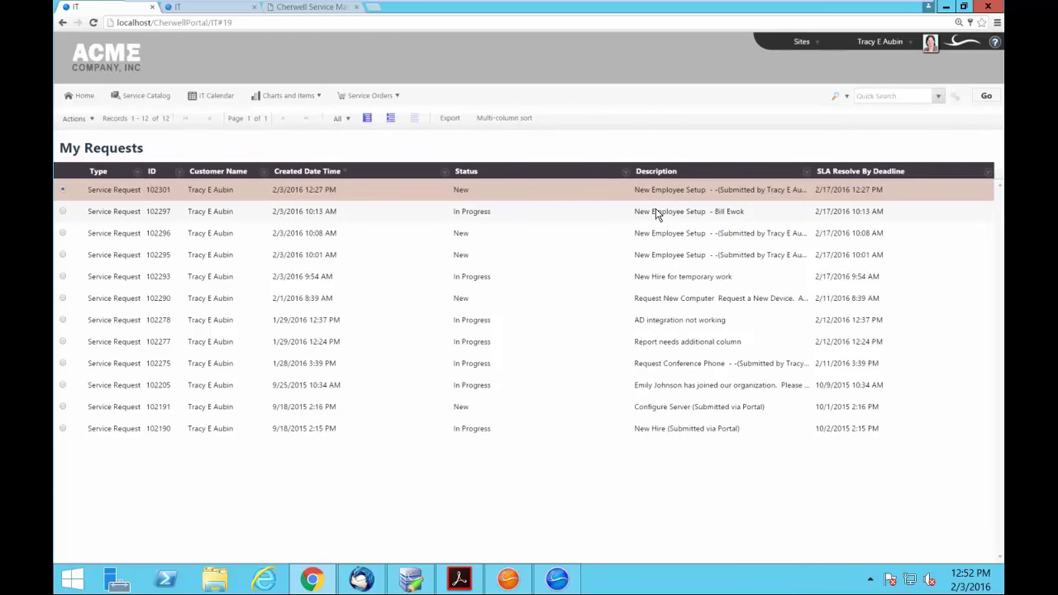
click(656, 209)
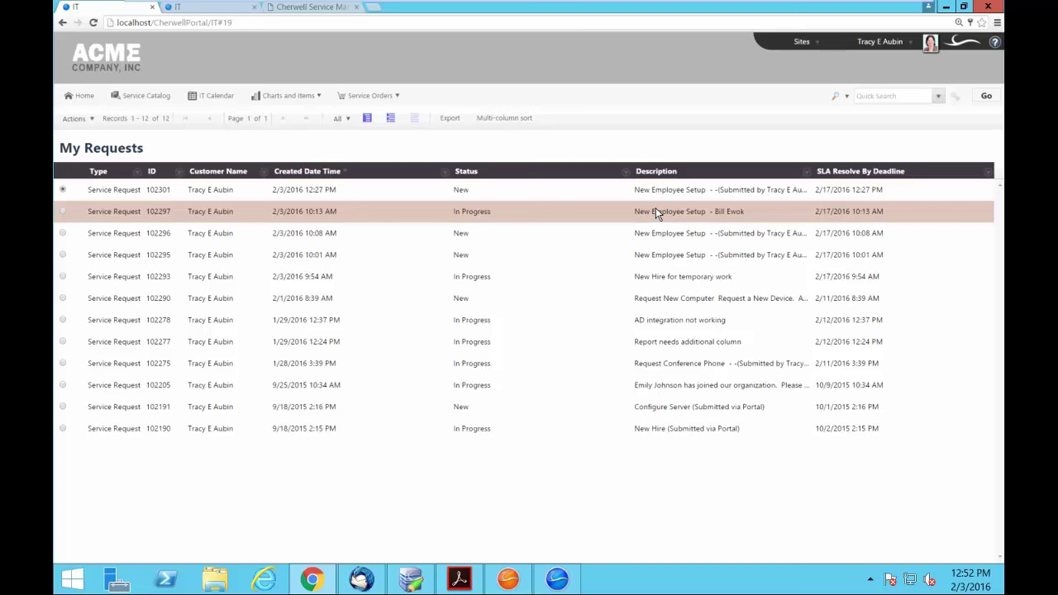
click(656, 211)
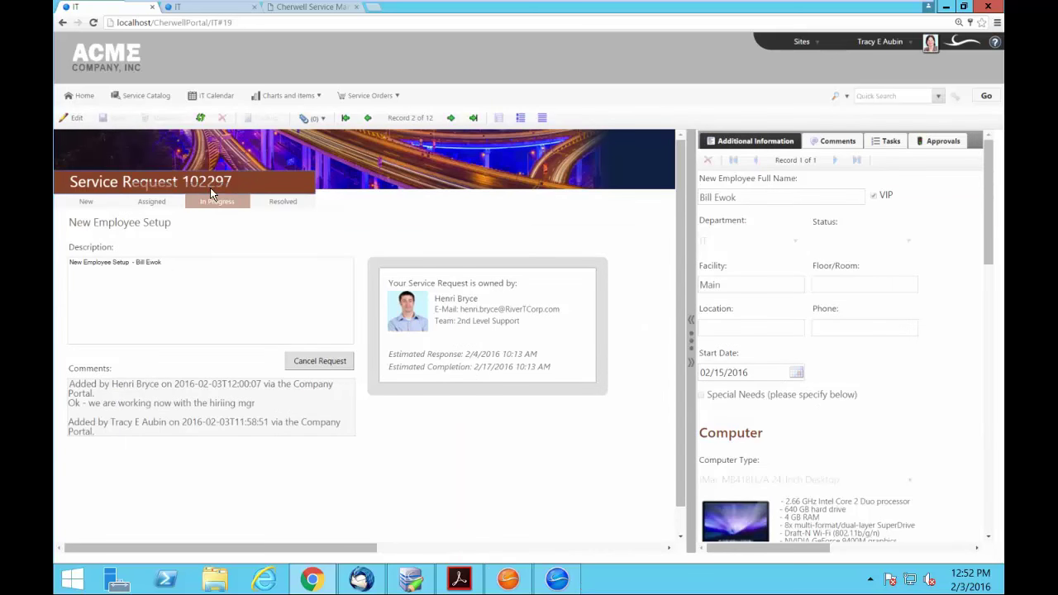
Switch back to Cherwell Service Management, open service request 102297, and compare its journals with its portal comments
click(559, 580)
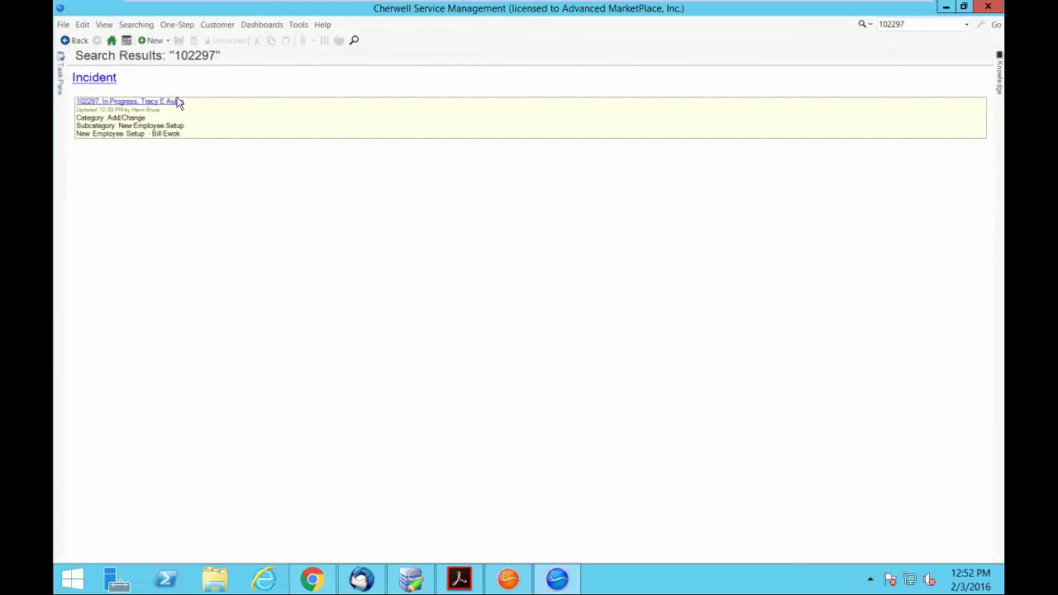
click(151, 101)
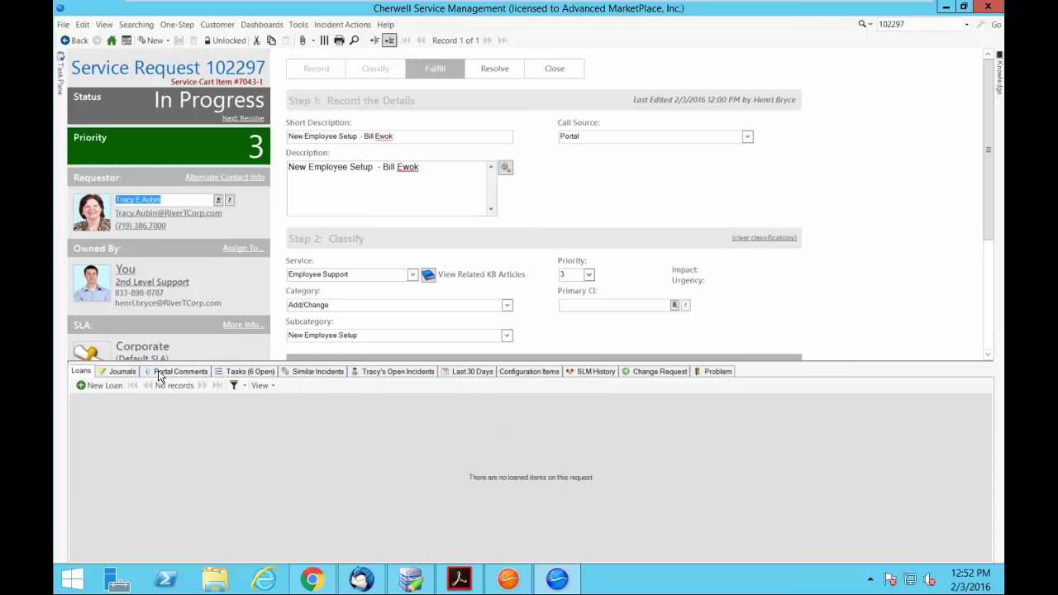
click(124, 373)
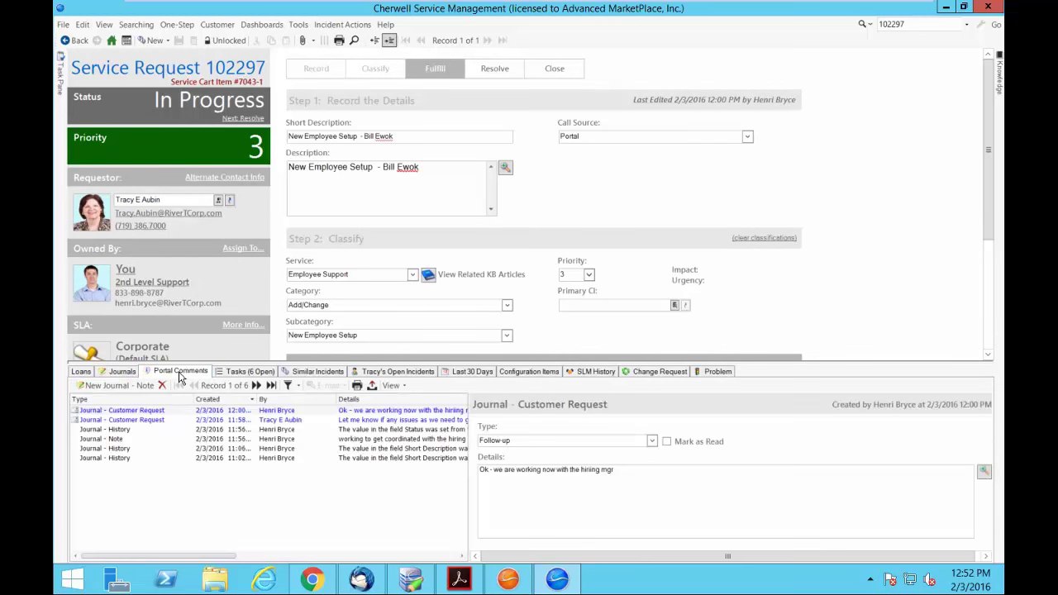
click(181, 374)
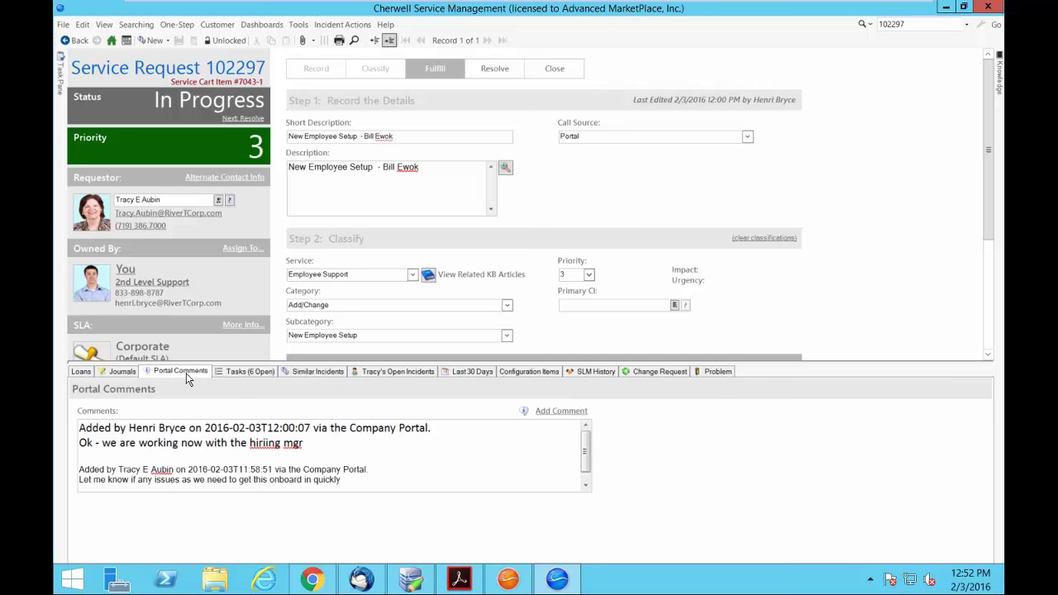
click(115, 372)
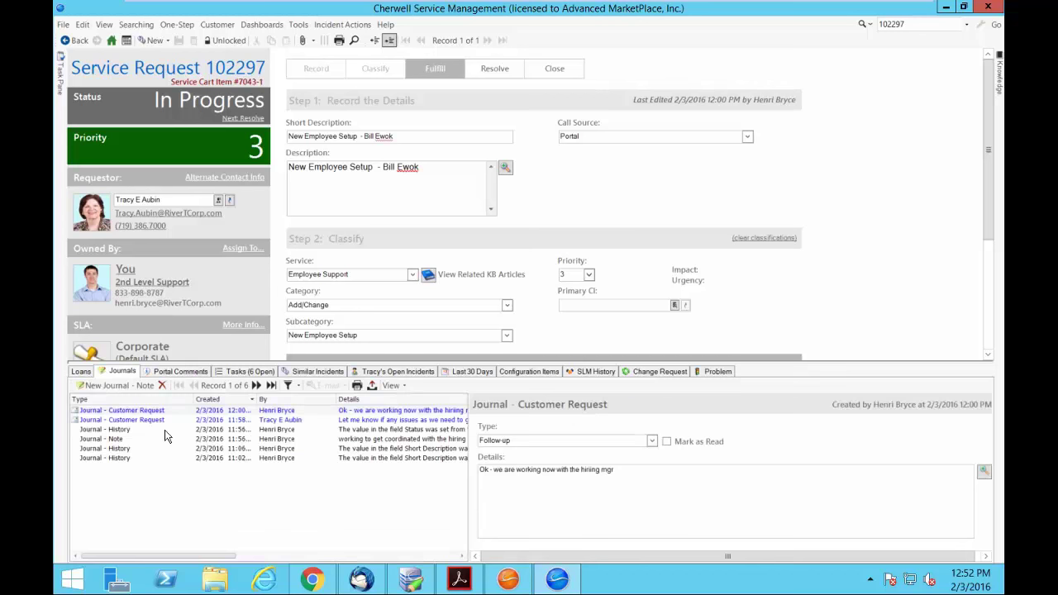
Add a journal note to service request 102297 reading "worked with person hard to get along with", and hide it from the customer portal
click(134, 385)
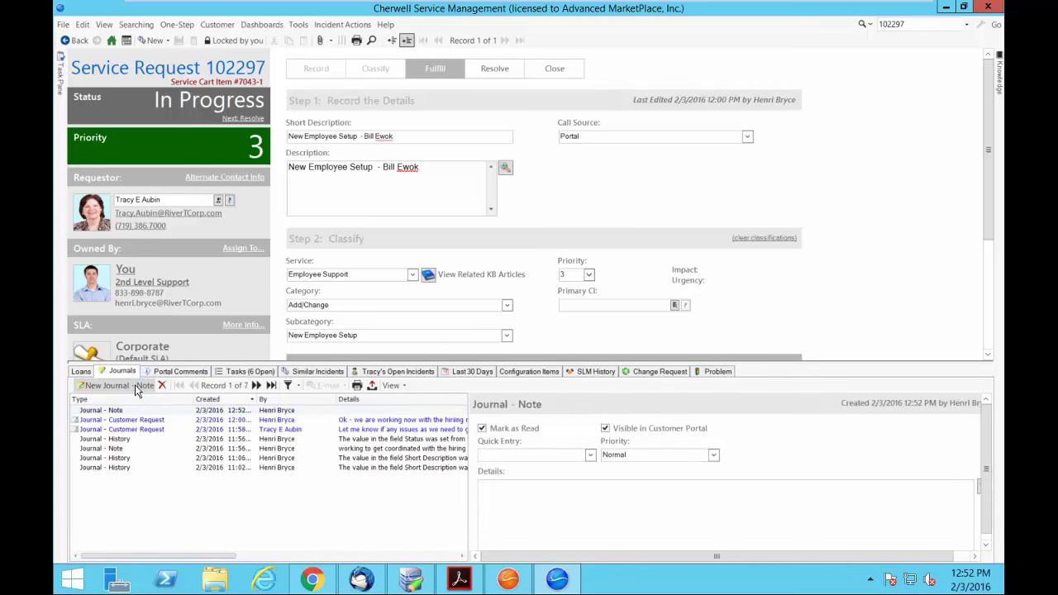
click(533, 513)
text(work)
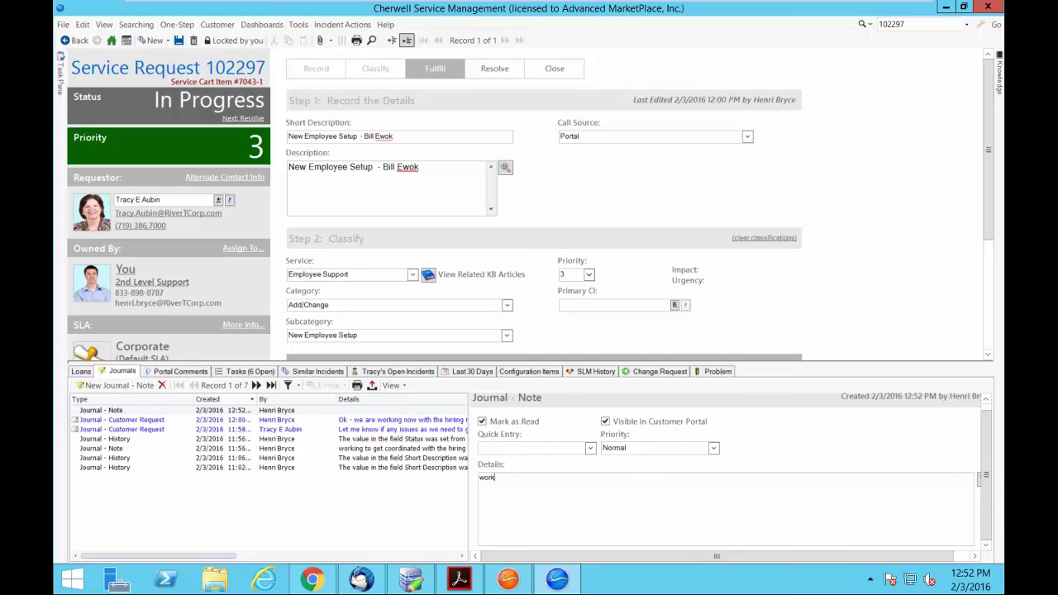
text(ed with person hard to get along with)
click(606, 421)
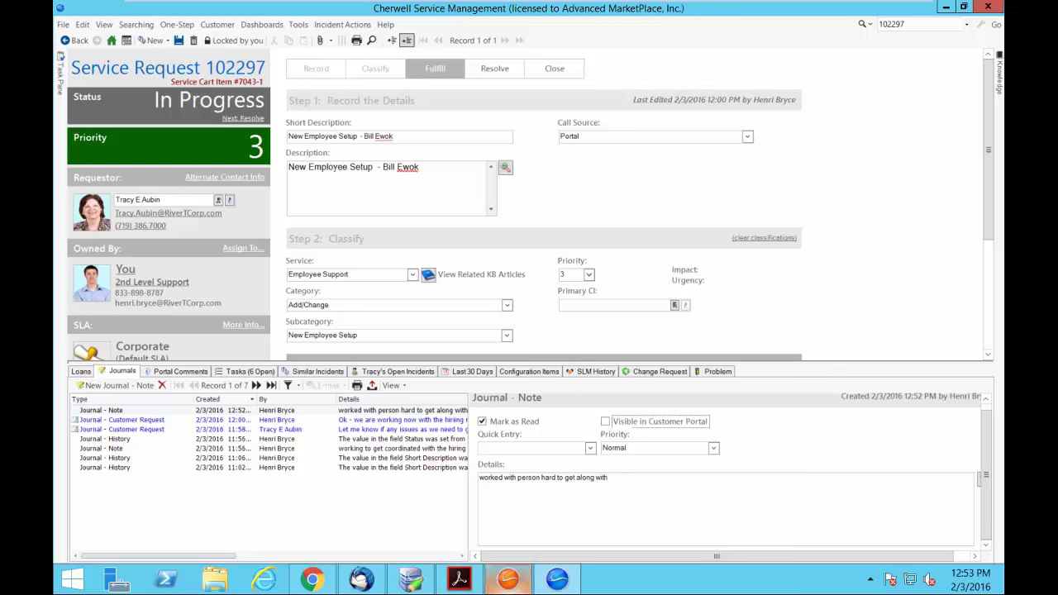
Switch to the customer portal in Chrome and open the New Employee Setup request form from the Service Catalog
click(310, 581)
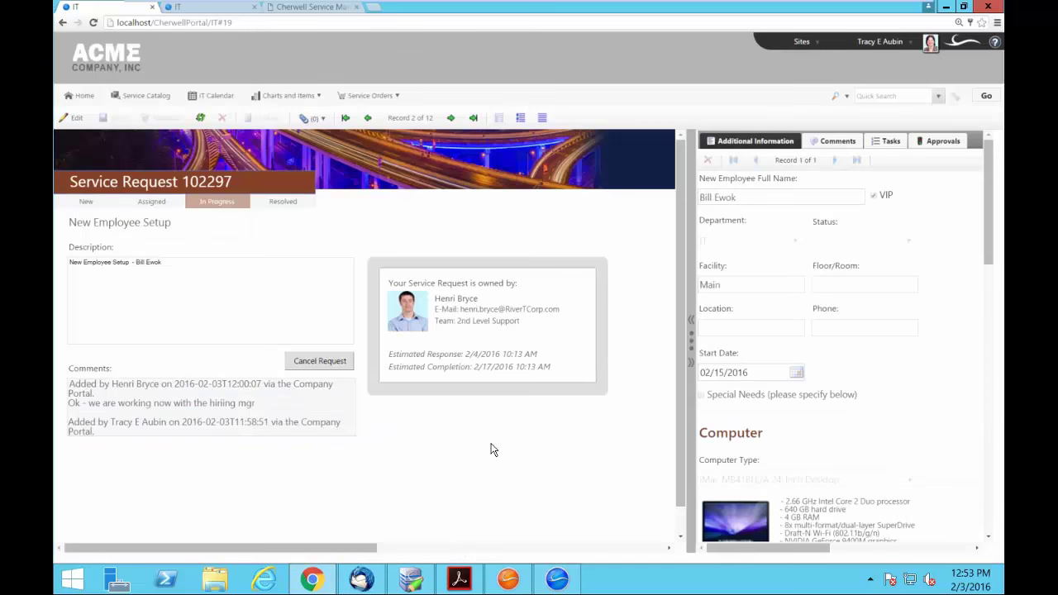
click(123, 94)
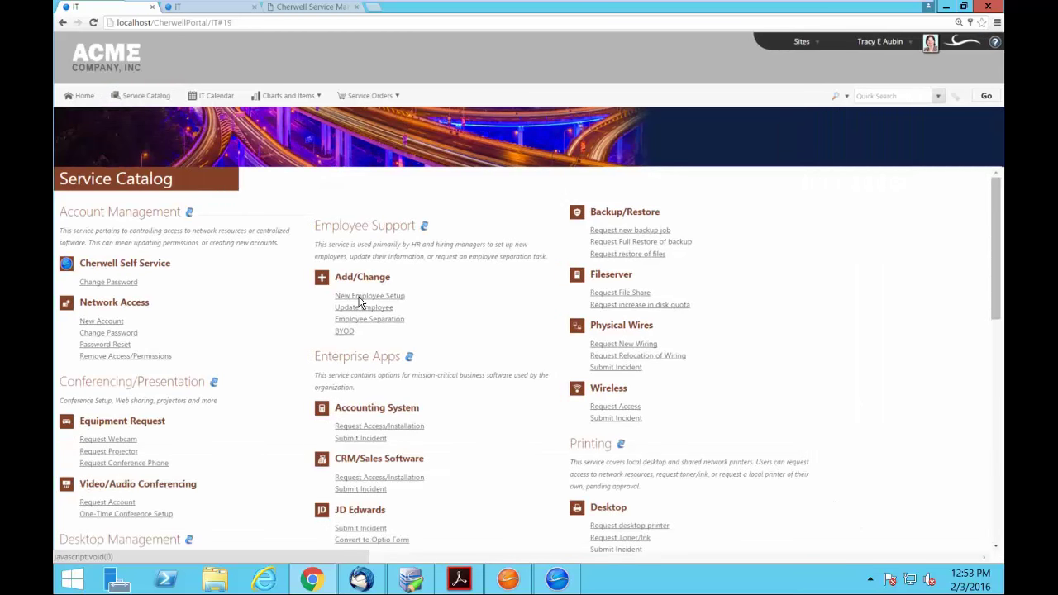
click(359, 297)
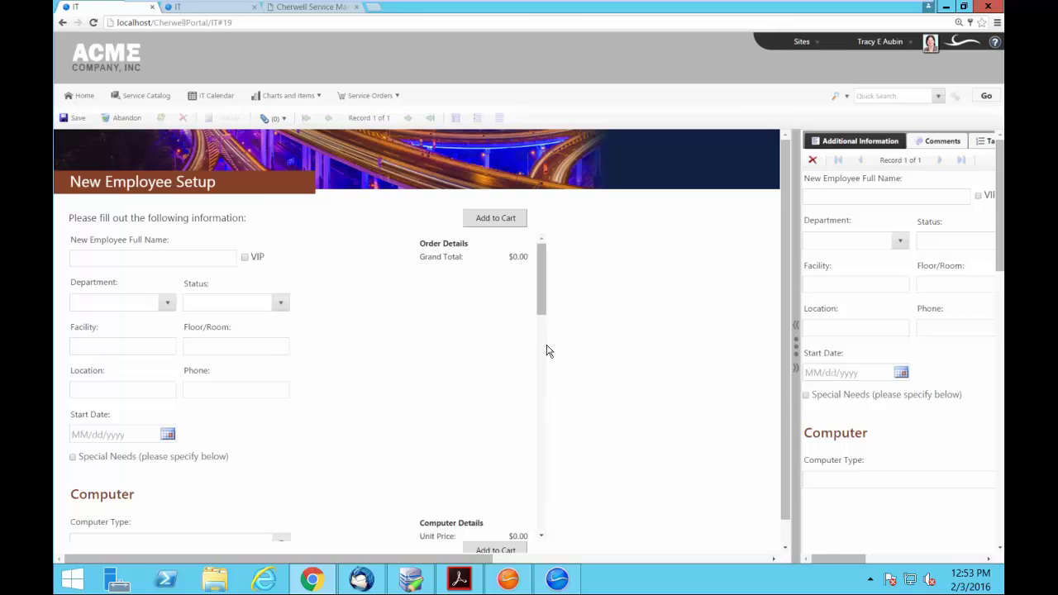
Examine the New Employee Setup form's sections from employee details to additional notes, adjusting the width of the Additional Information pane
drag(797, 351, 482, 336)
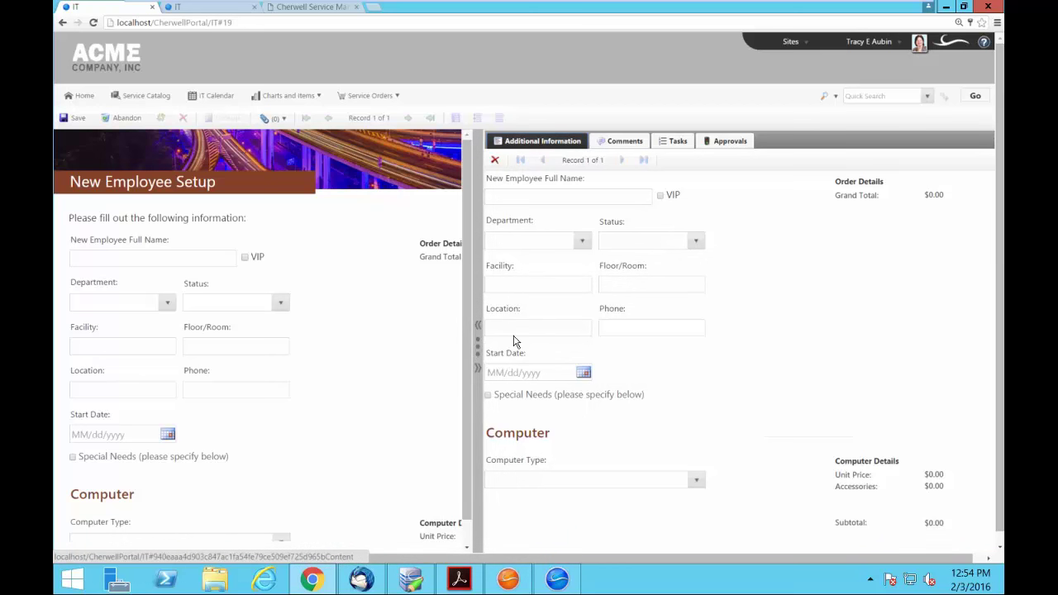
drag(513, 341, 675, 374)
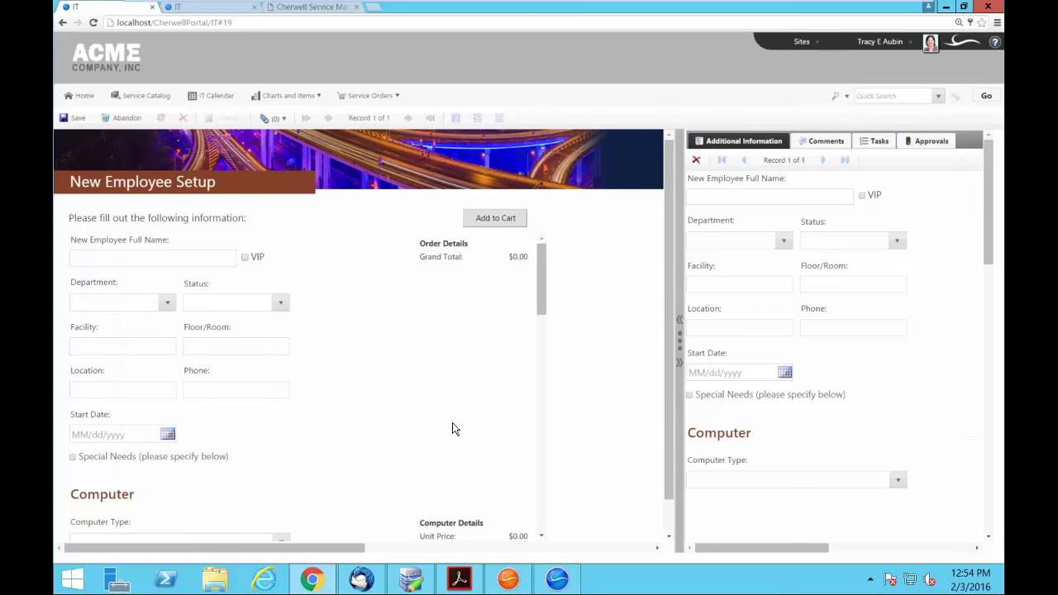
scroll(452, 424, down, 10)
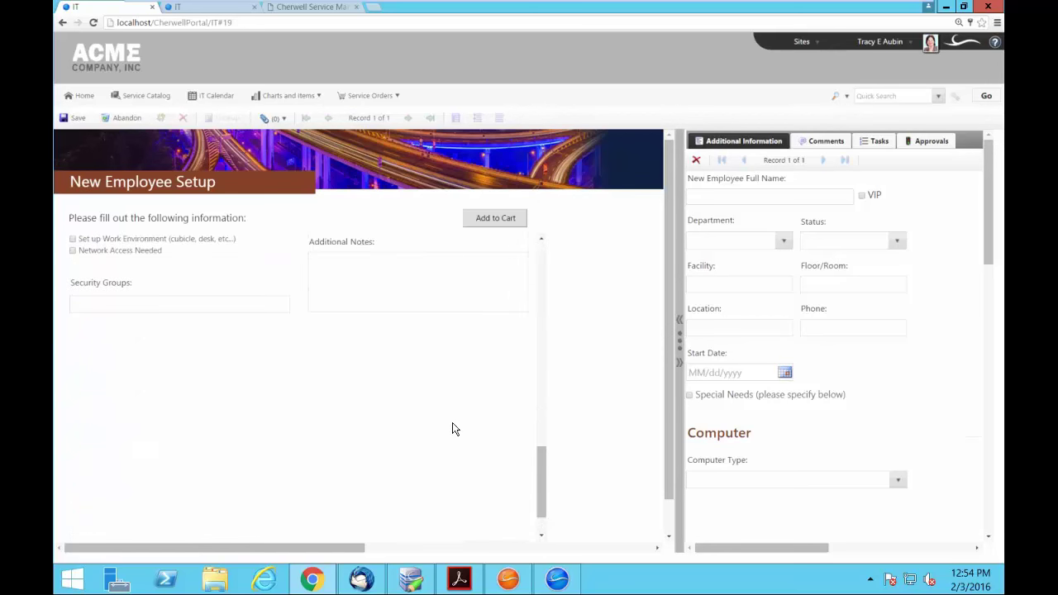
scroll(453, 424, up, 8)
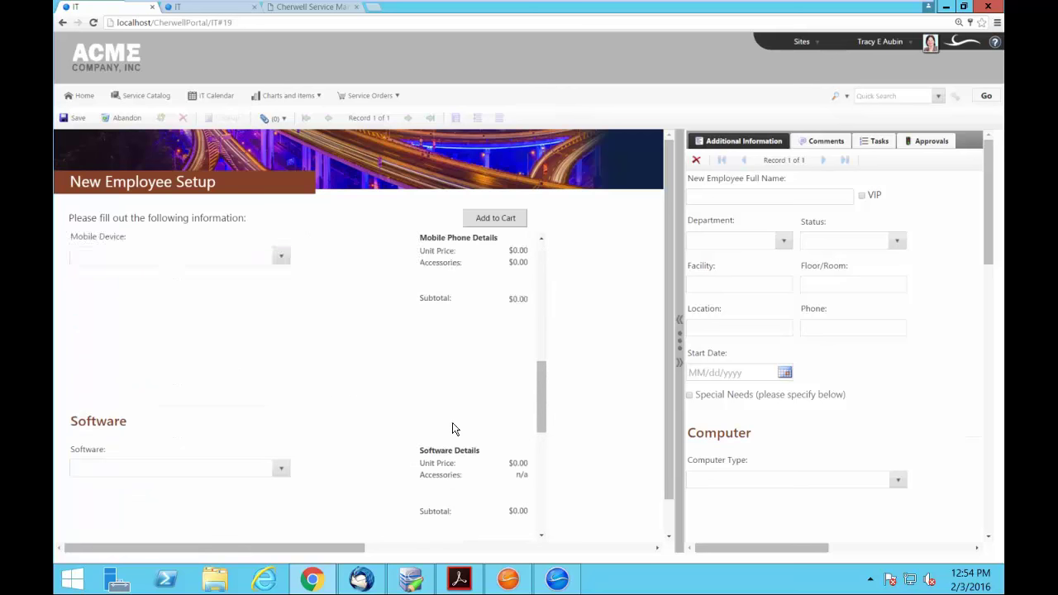
scroll(453, 426, up, 6)
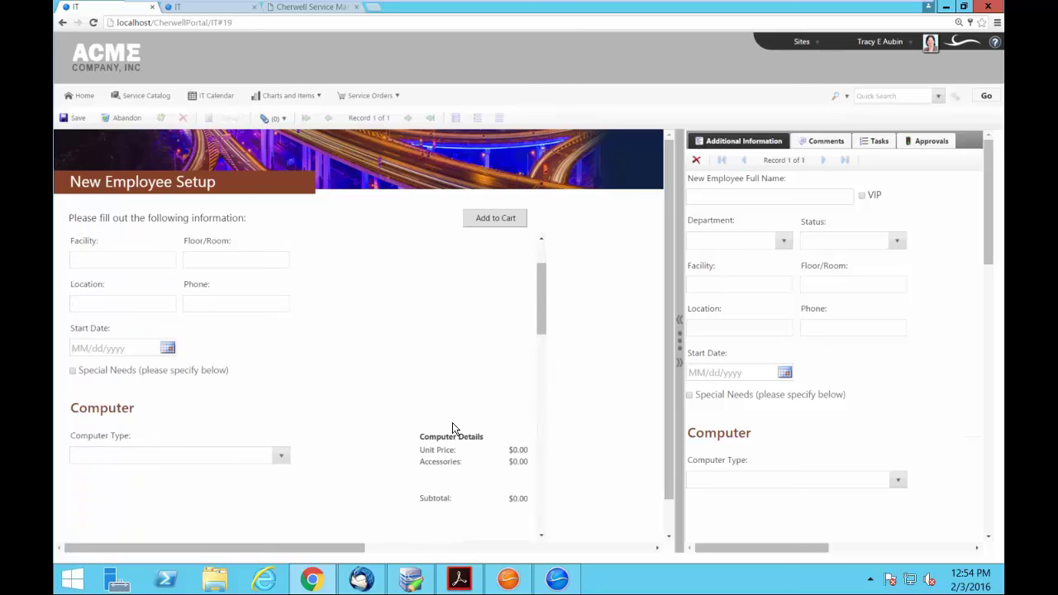
scroll(452, 428, up, 2)
scroll(453, 429, down, 3)
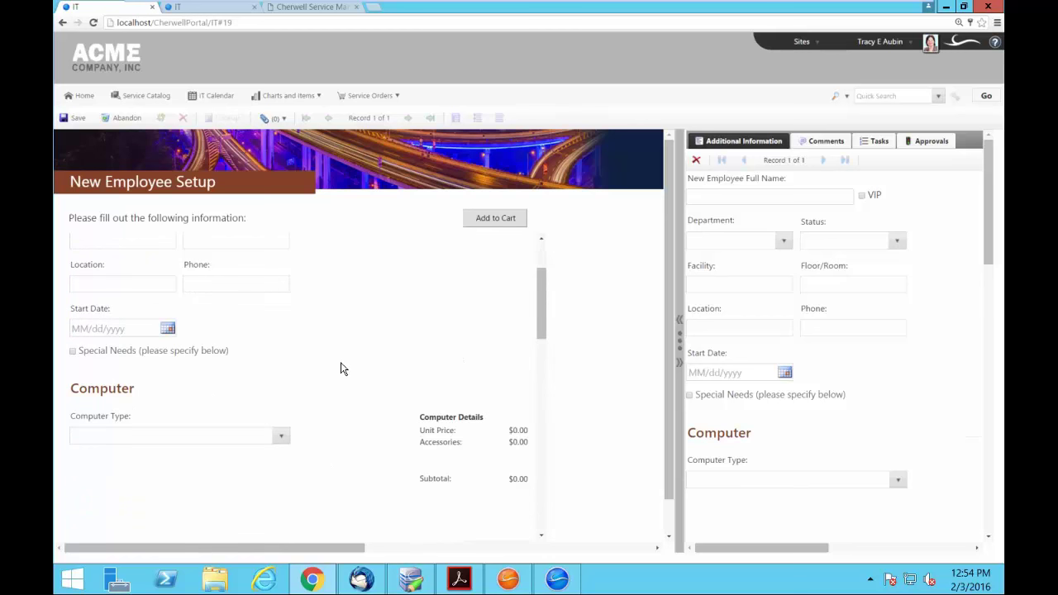
scroll(343, 368, up, 2)
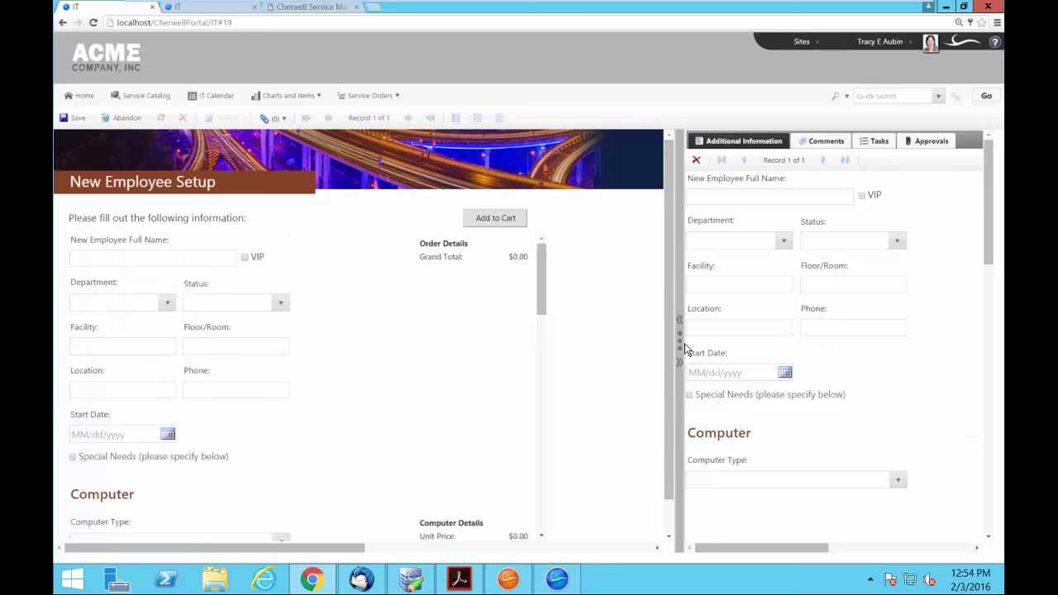
drag(681, 343, 540, 380)
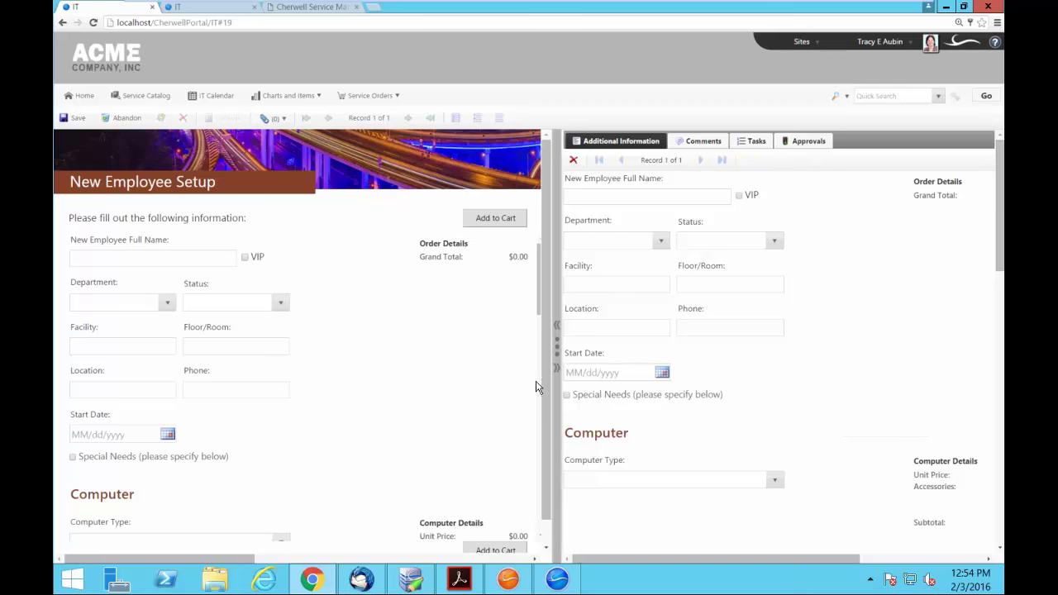
Leave the New Employee Setup form without saving the incident, and open the Request Webcam form from the Service Catalog
click(141, 93)
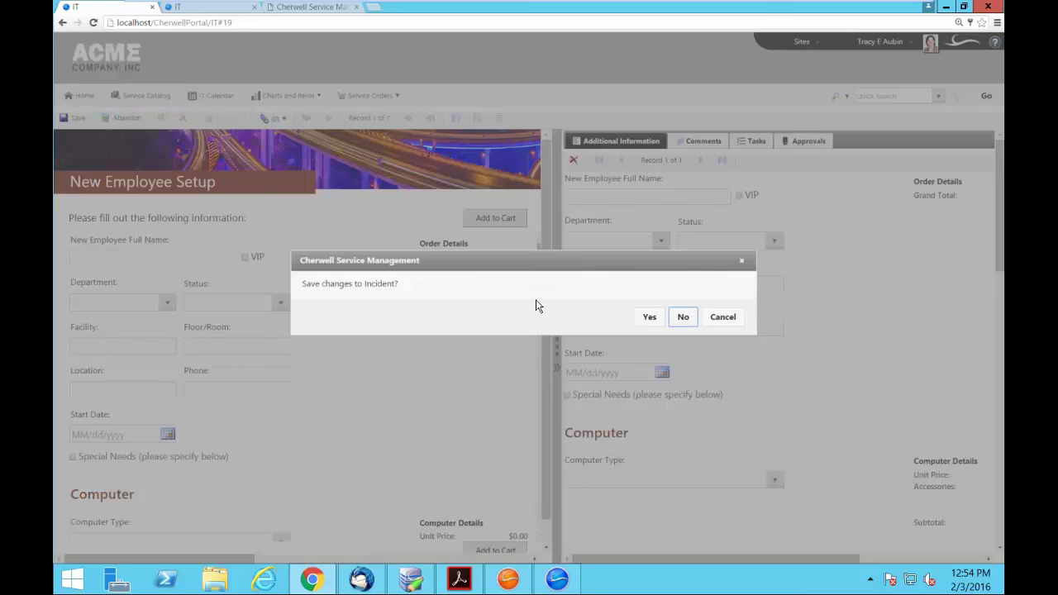
key(Return)
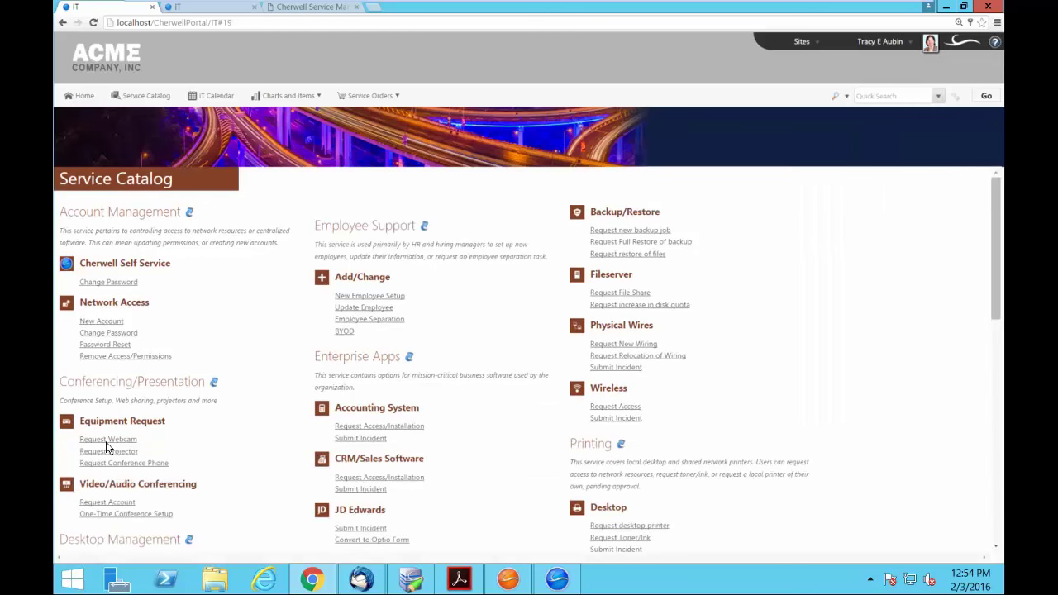
click(107, 440)
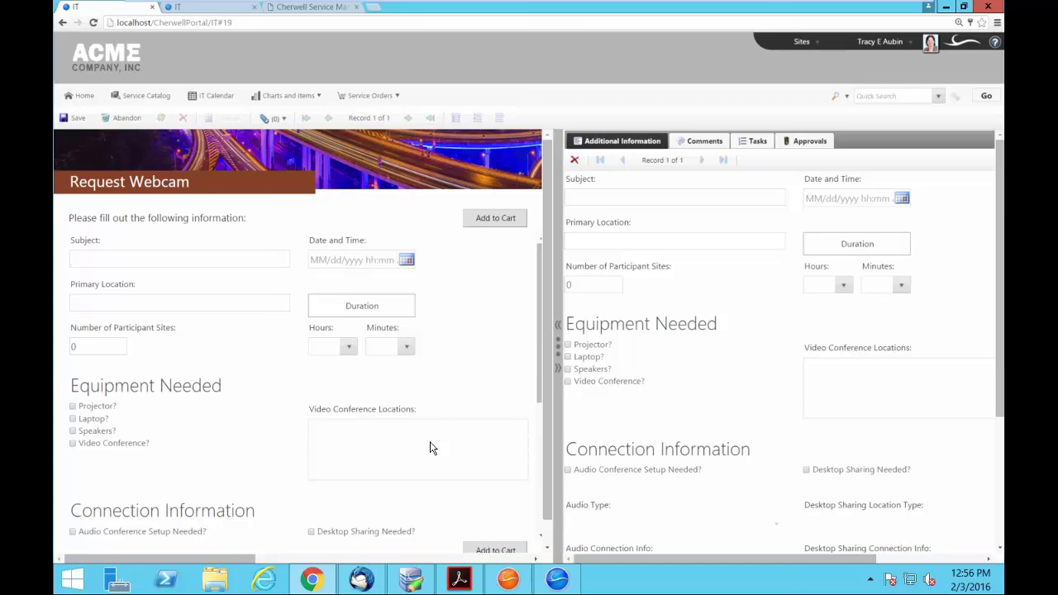
Switch to the AdvancedMarketPlace HR portal and dismiss the expired session to return to its default page
click(194, 13)
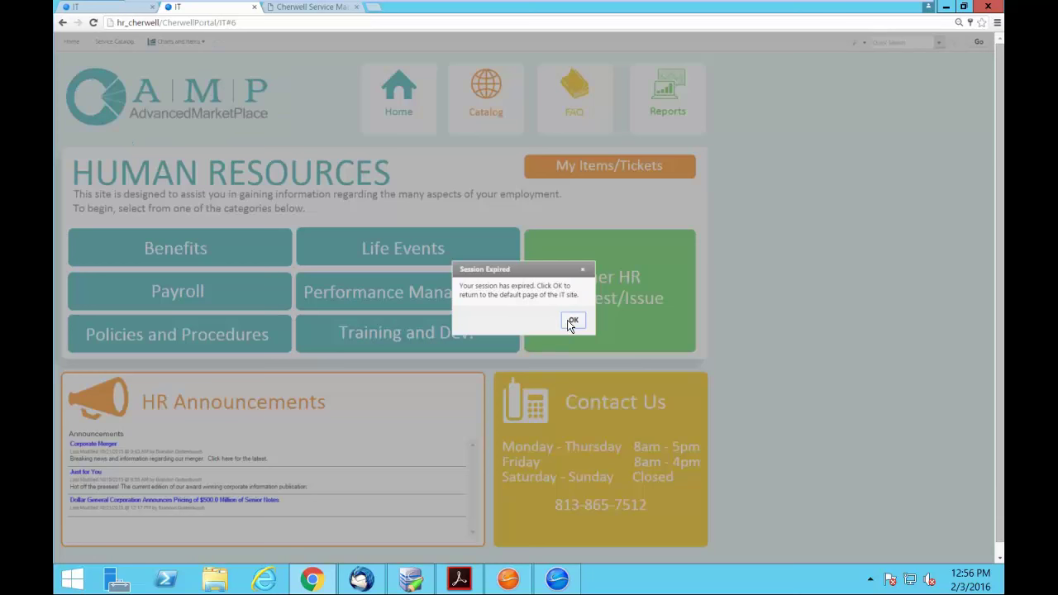
click(571, 322)
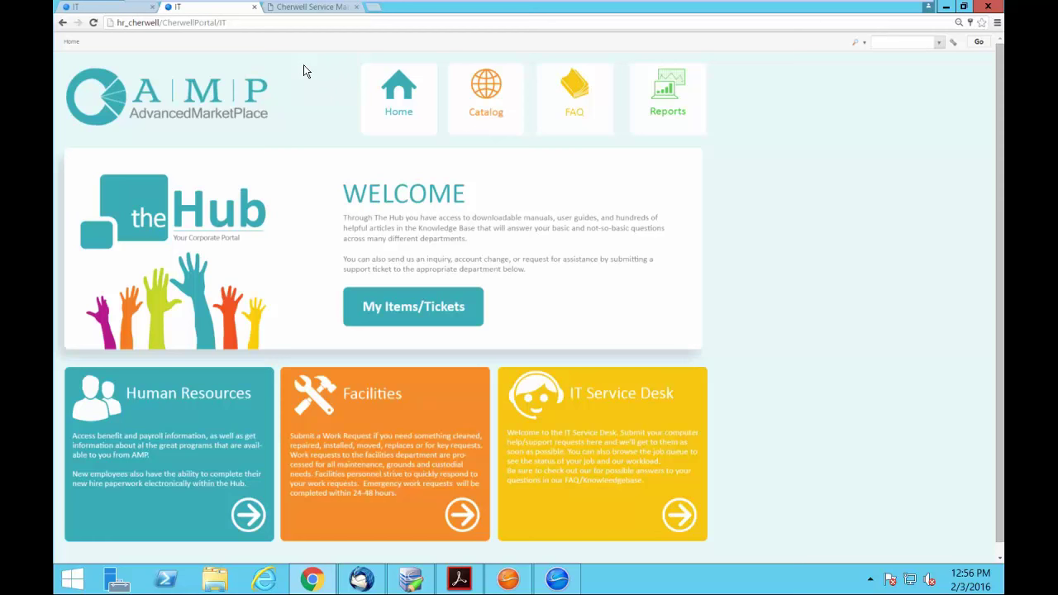
Switch back to Cherwell Service Management and view the loans related to service request 102297
click(459, 579)
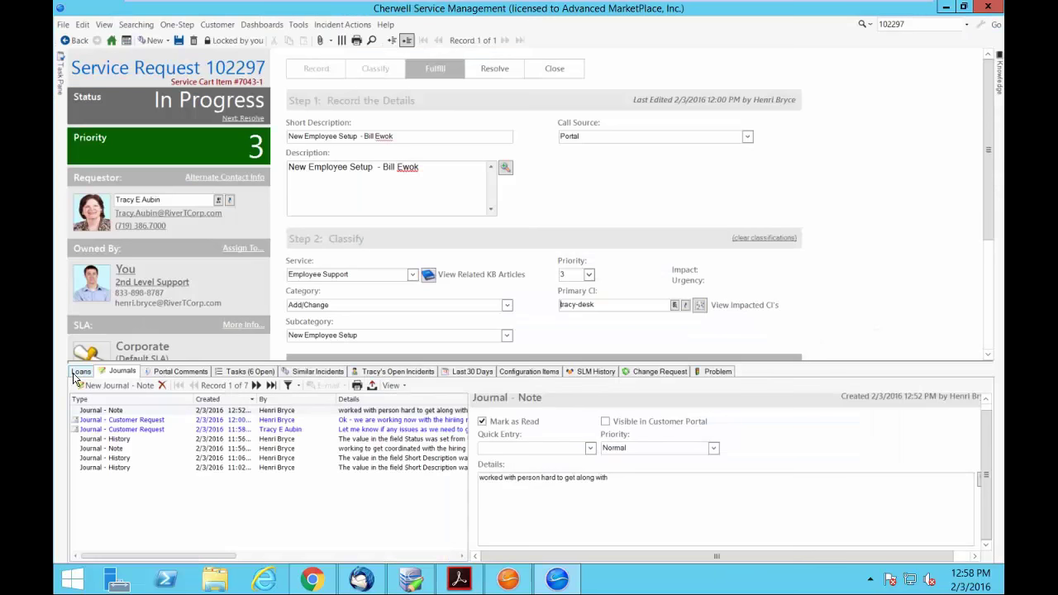
click(75, 374)
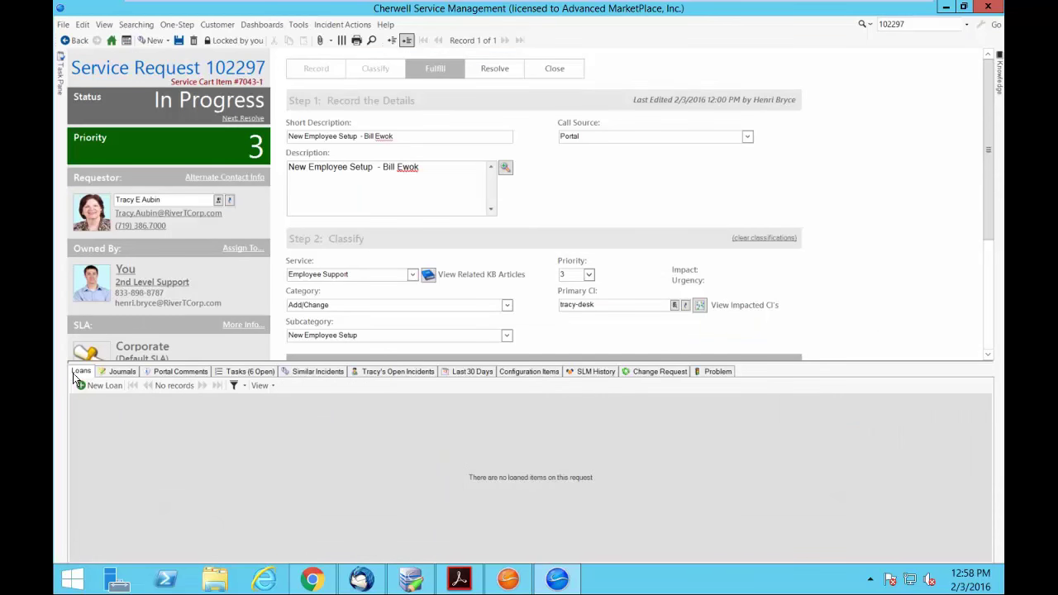